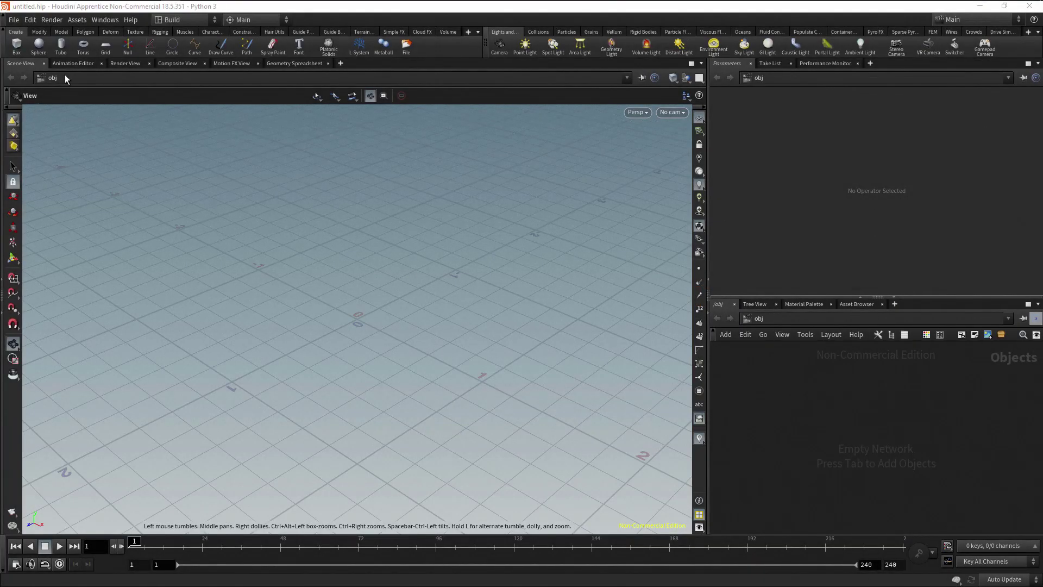
- Create a new project named PR01_MilkSplash in C:/PRJ with the default project folders
{"action": "left_click", "coordinate": [12, 22]}
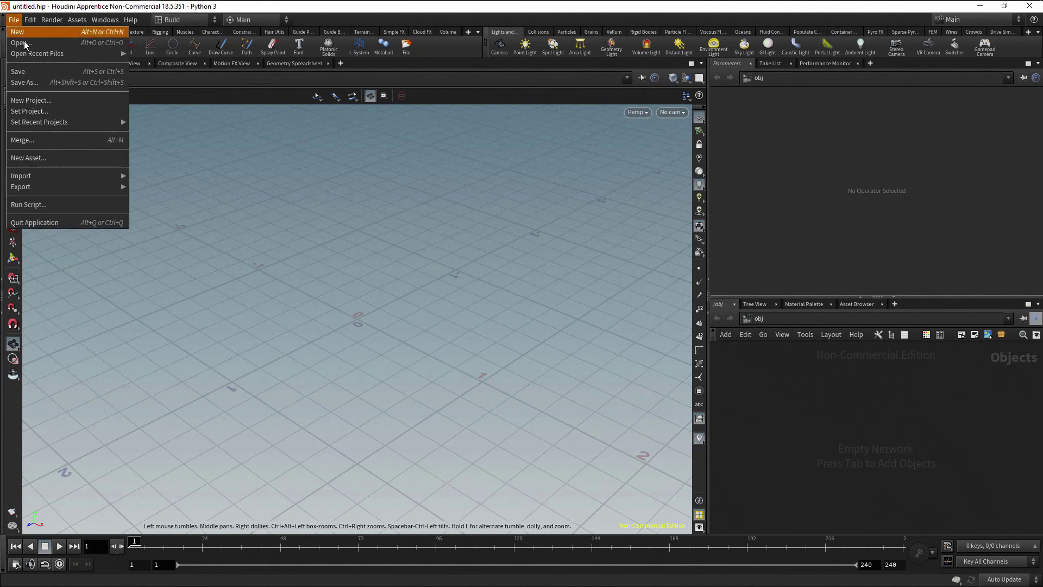
{"action": "left_click", "coordinate": [75, 102]}
{"action": "double_click", "coordinate": [134, 29]}
{"action": "type", "text": "PR01_MilkSplash"}
{"action": "key", "text": "Tab"}
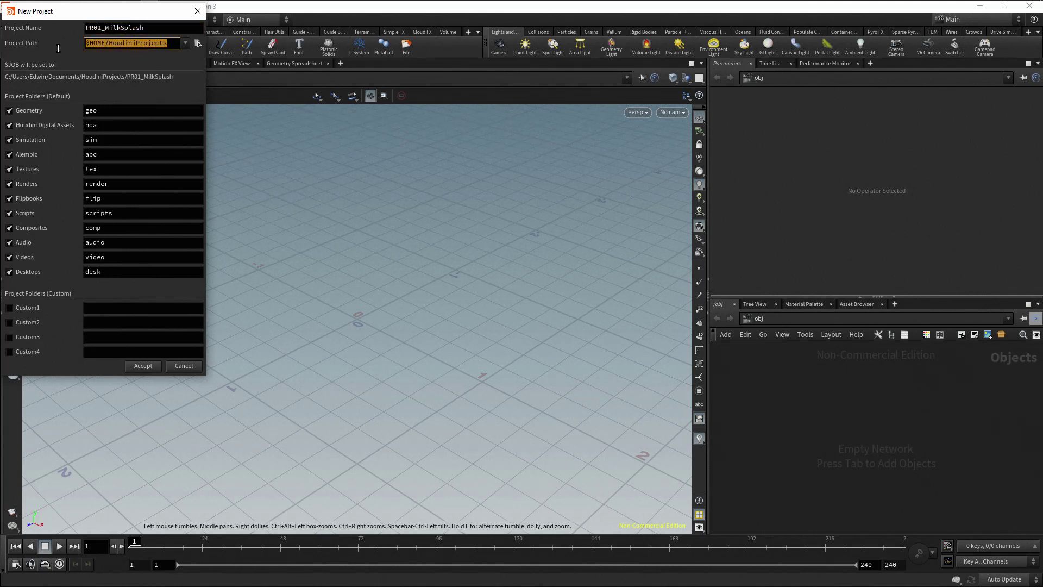
{"action": "type", "text": "C:/PRJ"}
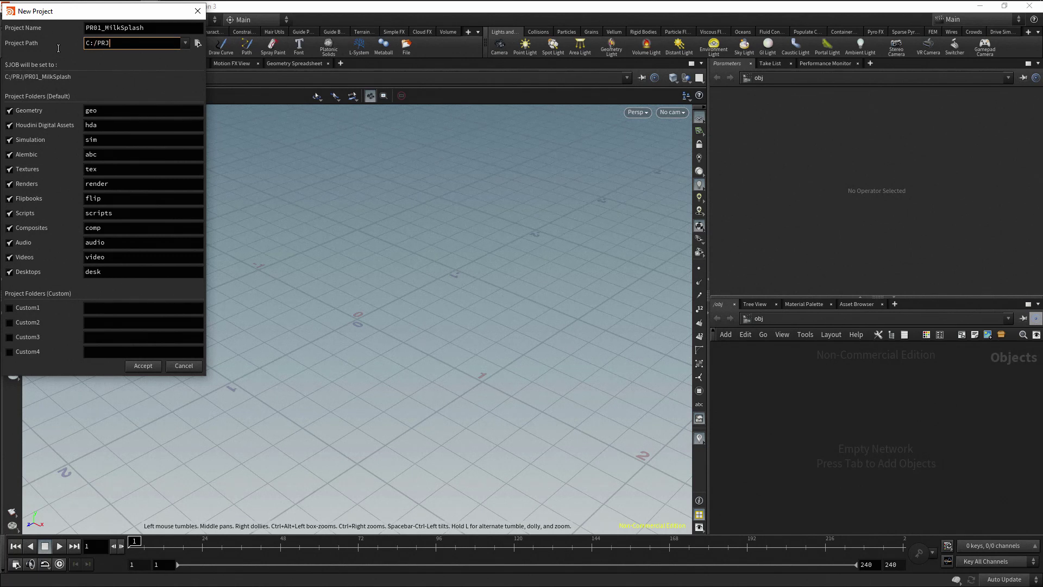
{"action": "left_click", "coordinate": [157, 365]}
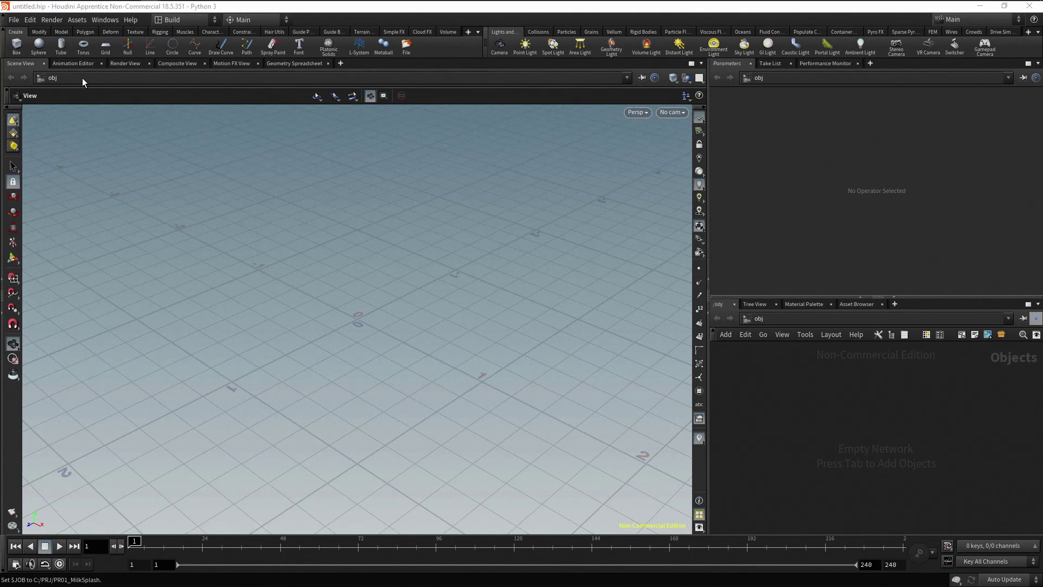
- Save the scene in the project folder as "Milk Splash v01 Modeling"
{"action": "left_click", "coordinate": [15, 20]}
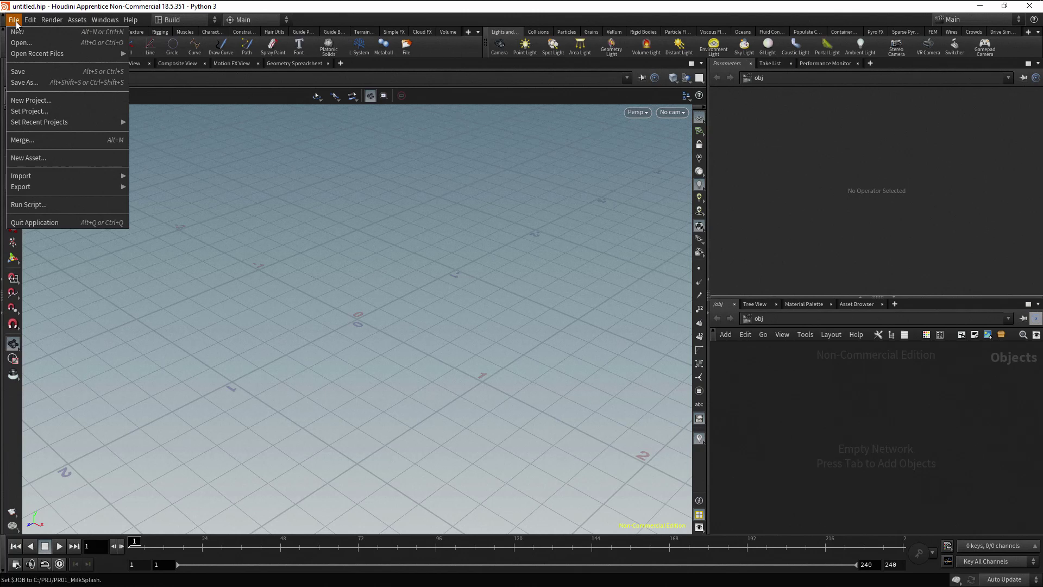
{"action": "left_click", "coordinate": [32, 81]}
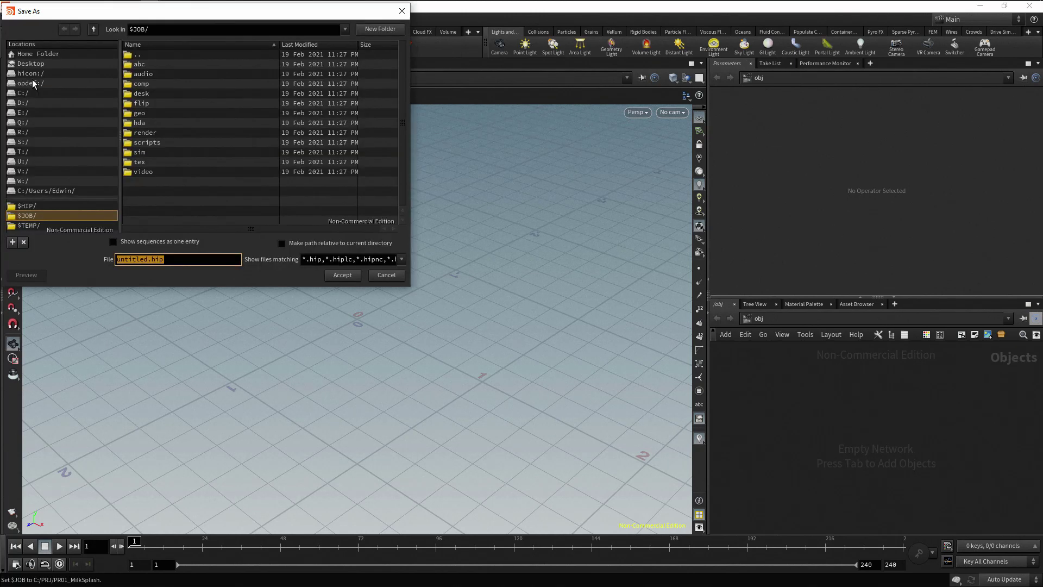
{"action": "type", "text": "Milk Splash v01 Modeling"}
{"action": "left_click", "coordinate": [355, 278]}
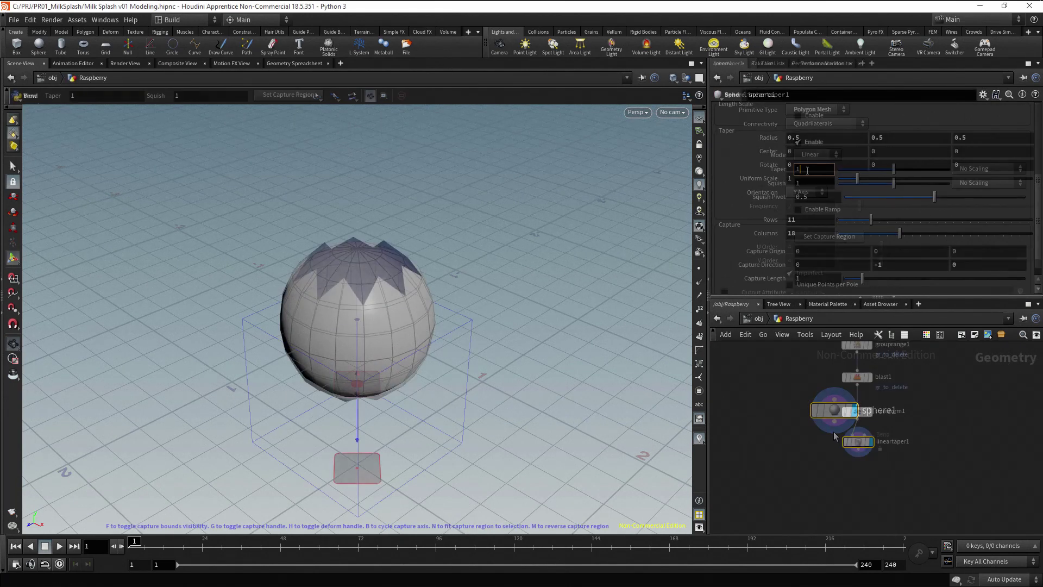
{"action": "left_click", "coordinate": [885, 252]}
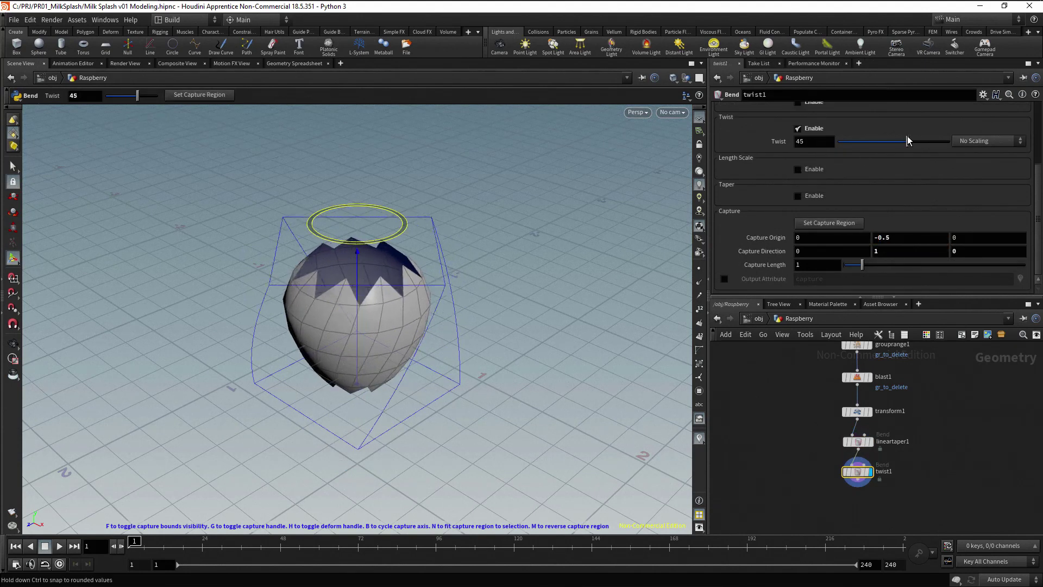
{"action": "left_click_drag", "start_coordinate": [908, 140], "coordinate": [914, 140]}
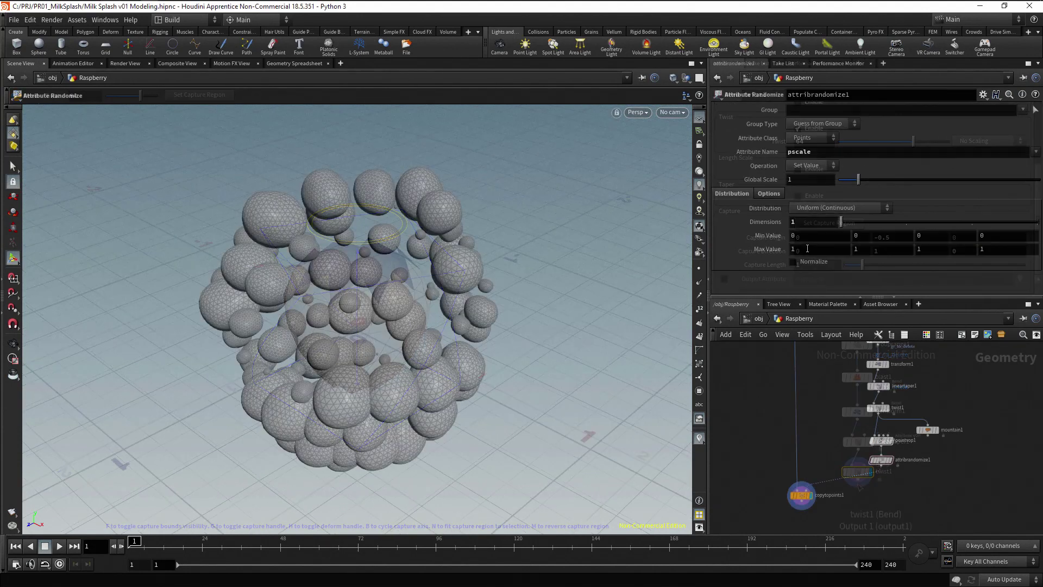
{"action": "left_click", "coordinate": [807, 235]}
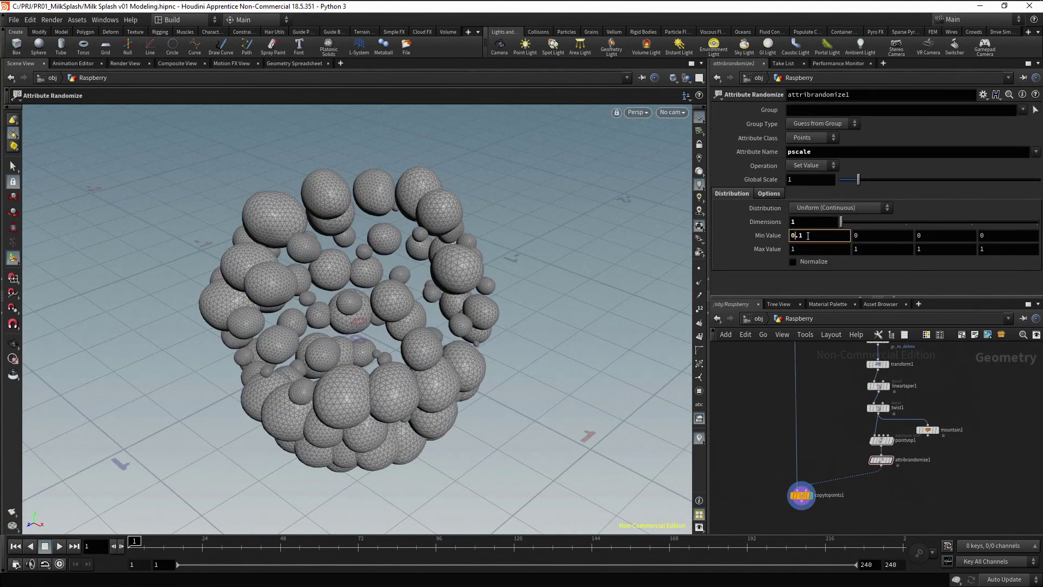
{"action": "type", "text": ".9"}
{"action": "key", "text": "Return"}
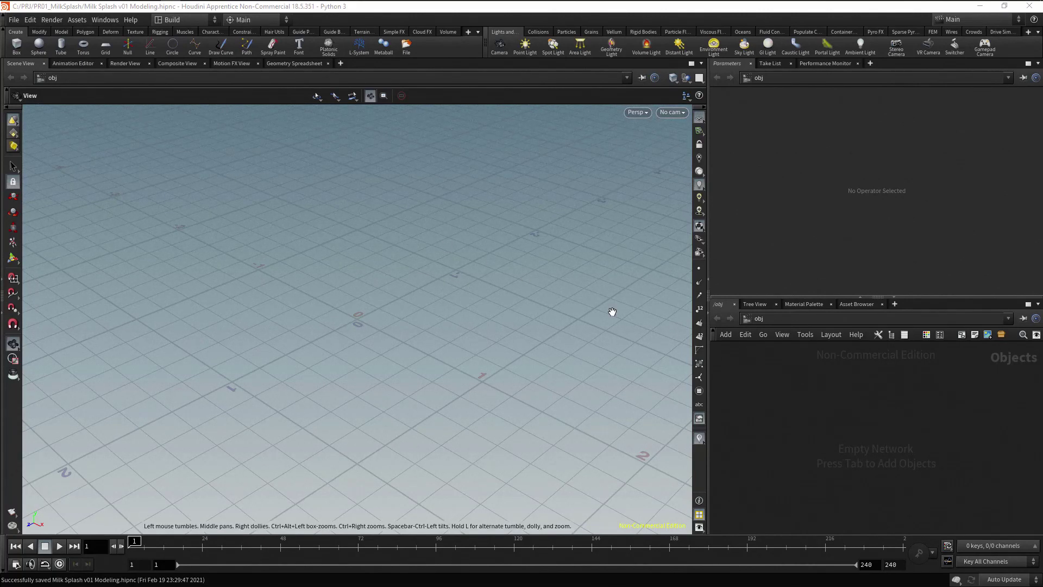
- Add a Geometry object to the object network and rename it Raspberry
{"action": "key", "text": "Tab"}
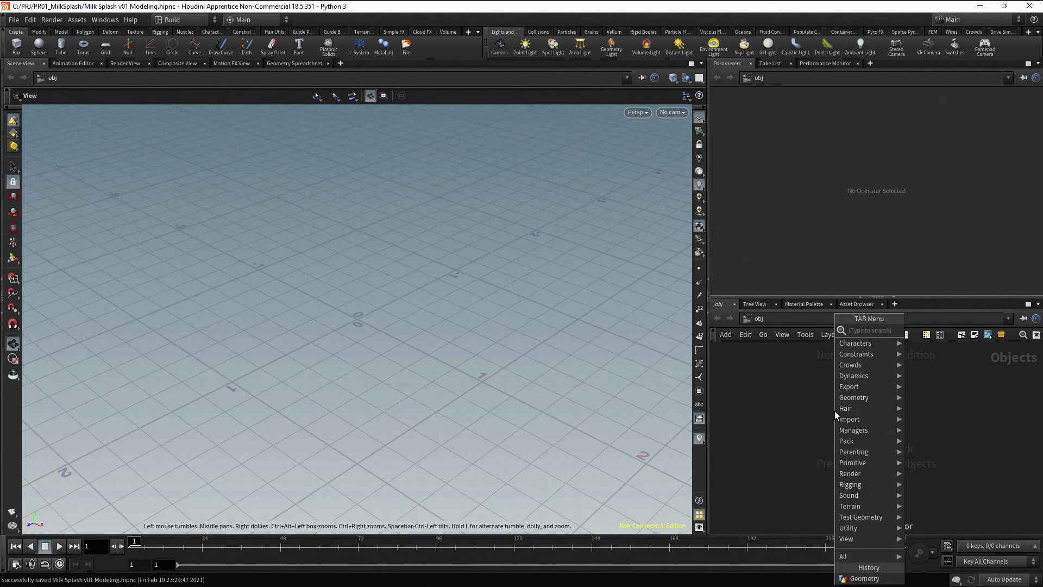
{"action": "type", "text": "test"}
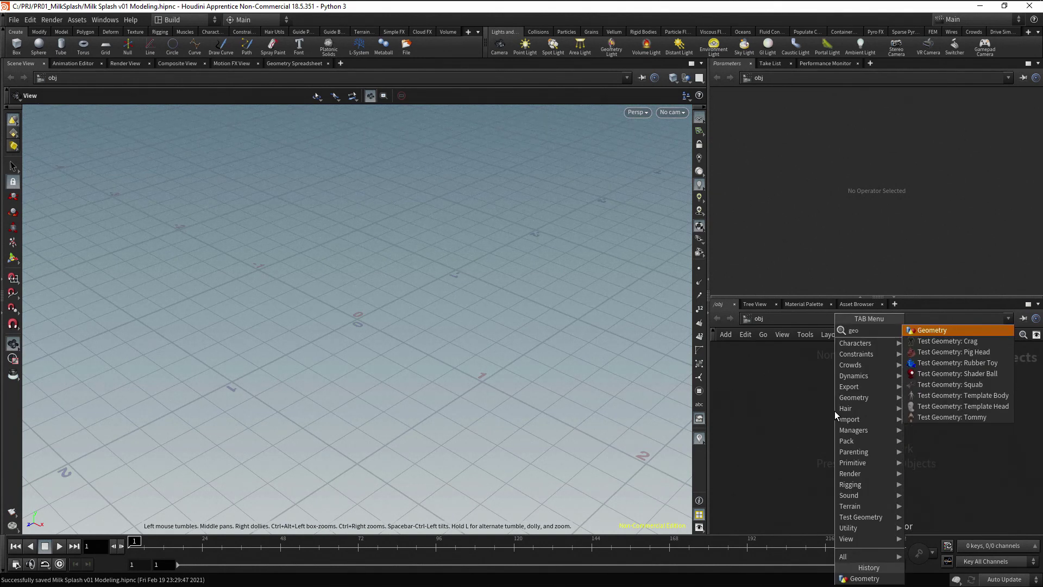
{"action": "key", "text": "Return"}
{"action": "left_click", "coordinate": [835, 411]}
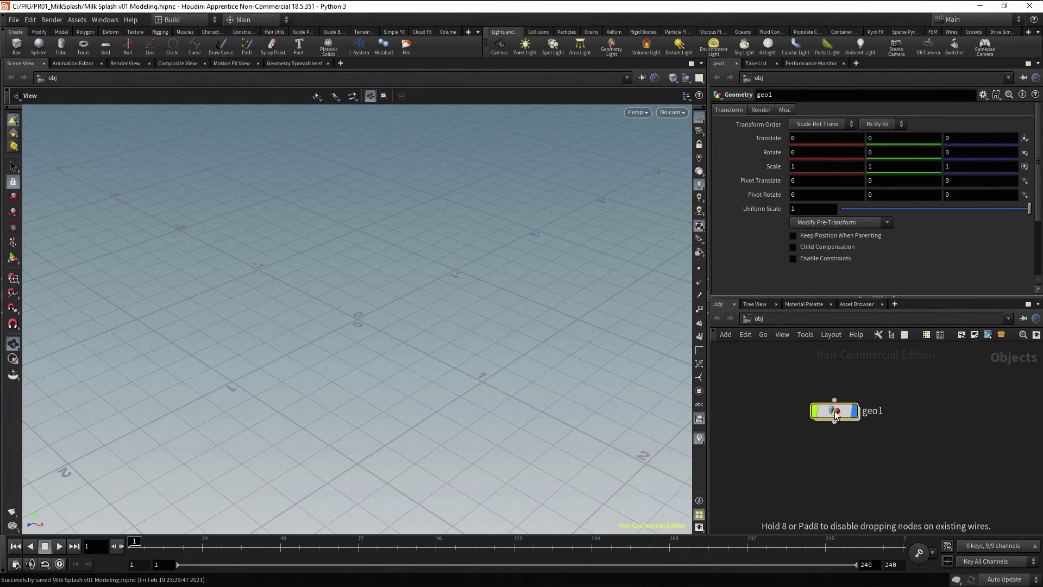
{"action": "key", "text": "F2"}
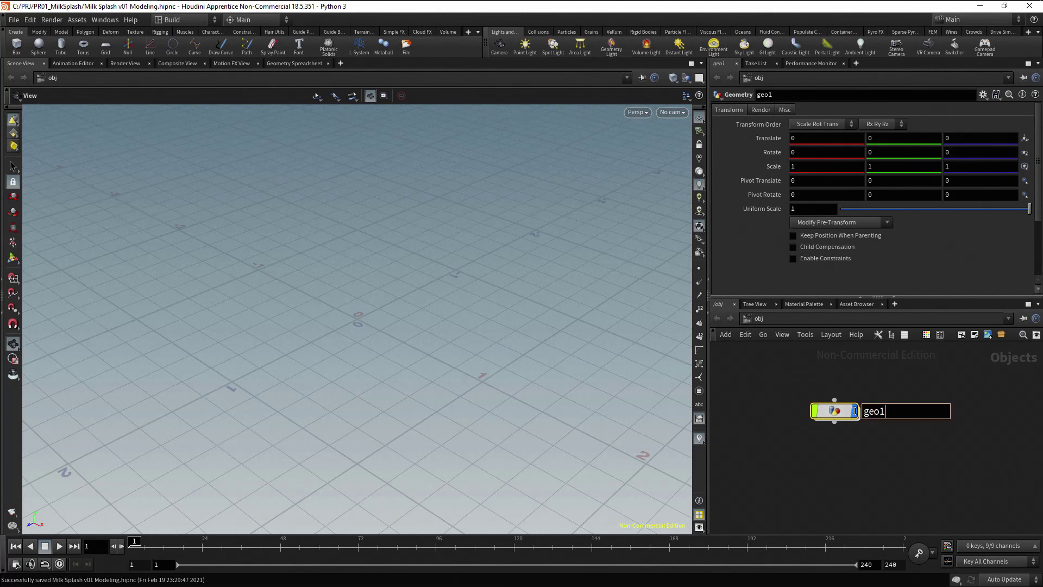
{"action": "type", "text": "Raspberry"}
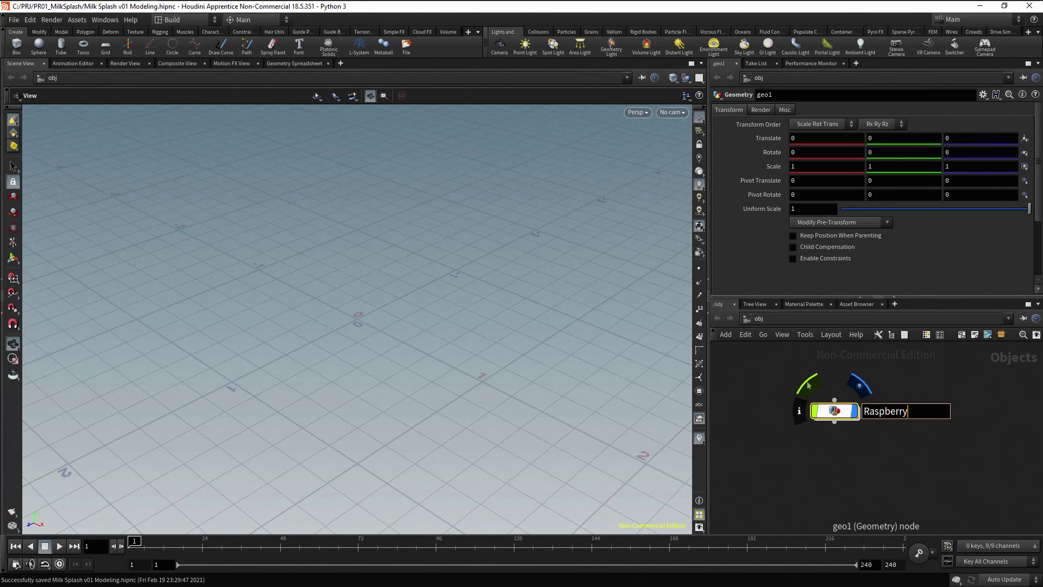
{"action": "key", "text": "Return"}
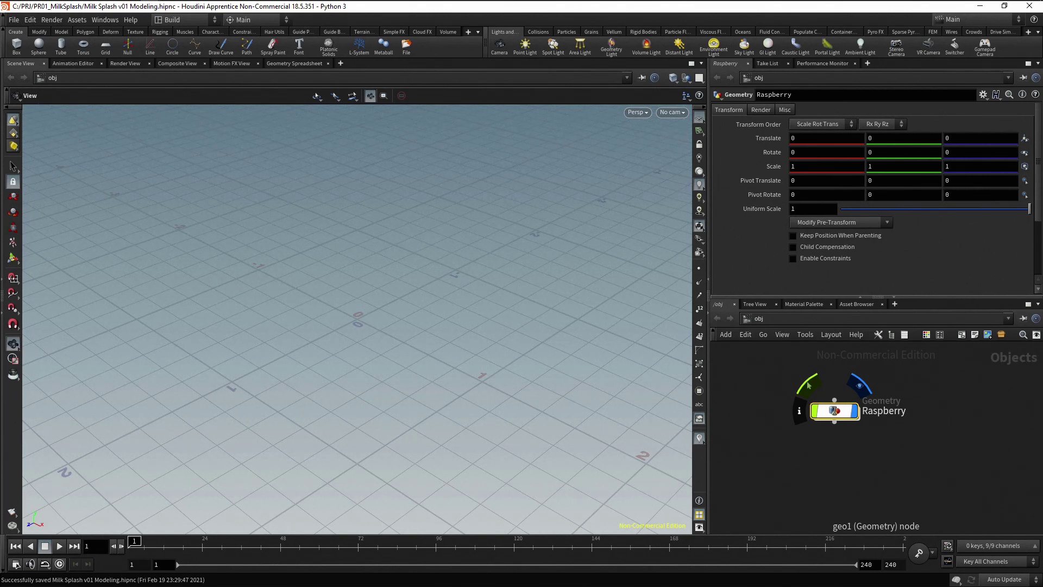
- Go inside the Raspberry object and add a Sphere node to its network
{"action": "key", "text": "h"}
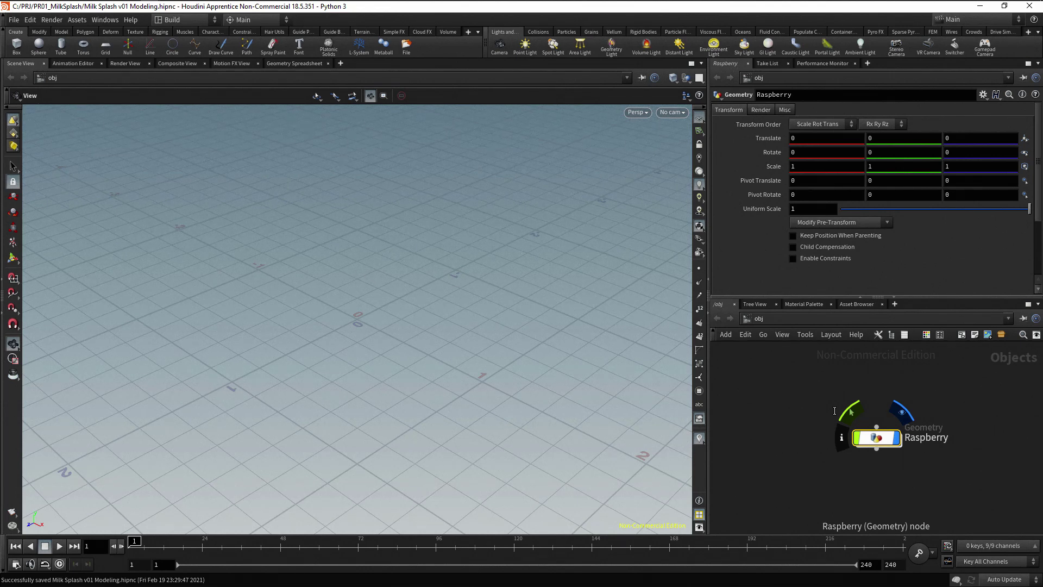
{"action": "key", "text": "i"}
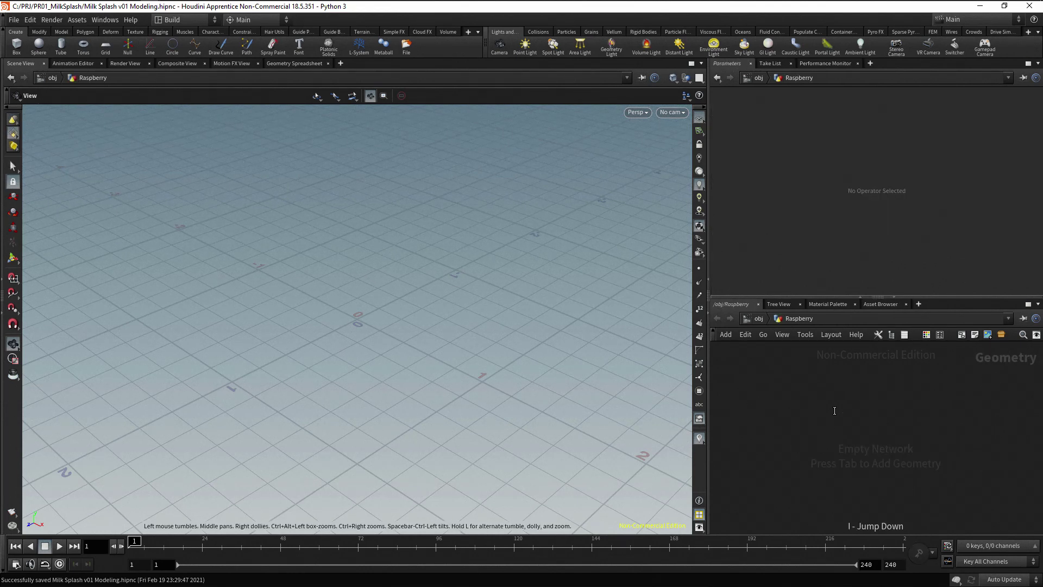
{"action": "key", "text": "Tab"}
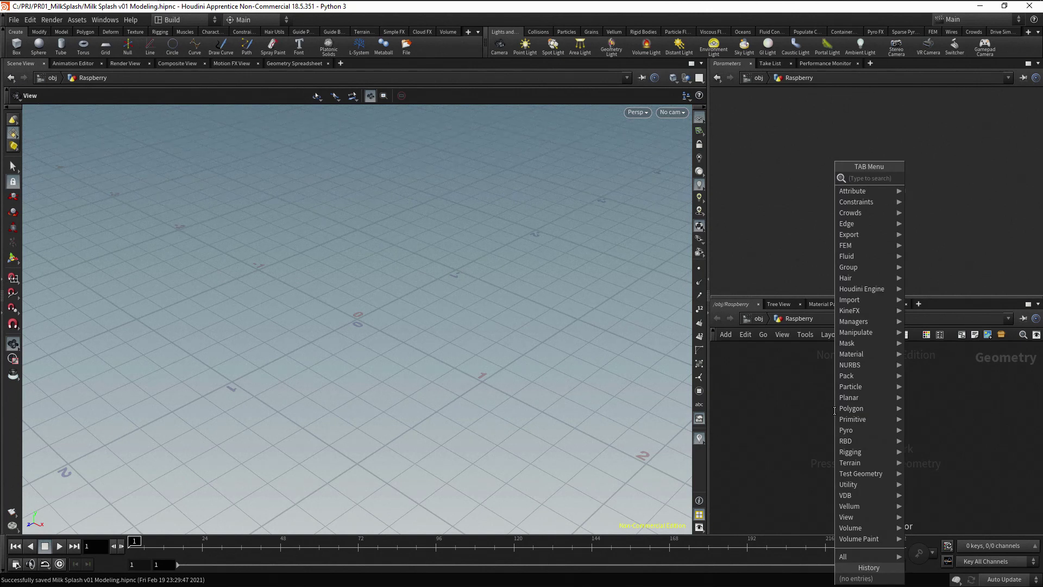
{"action": "type", "text": "sphere"}
{"action": "key", "text": "Return"}
{"action": "left_click", "coordinate": [834, 410]}
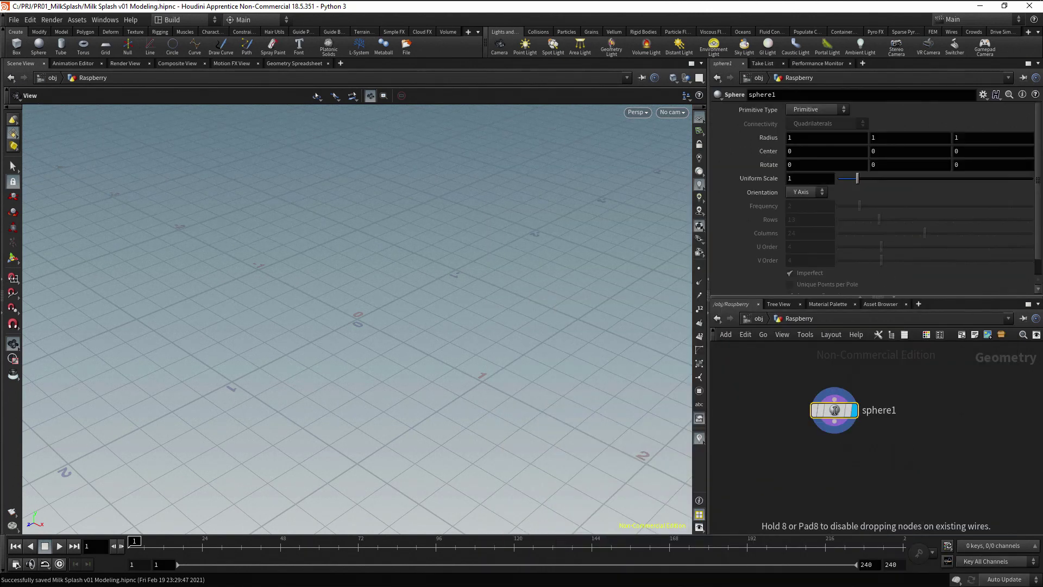
- Set the sphere's primitive type to Polygon Mesh and its radius to 0.5 on all three axes
{"action": "mouse_move", "coordinate": [834, 410]}
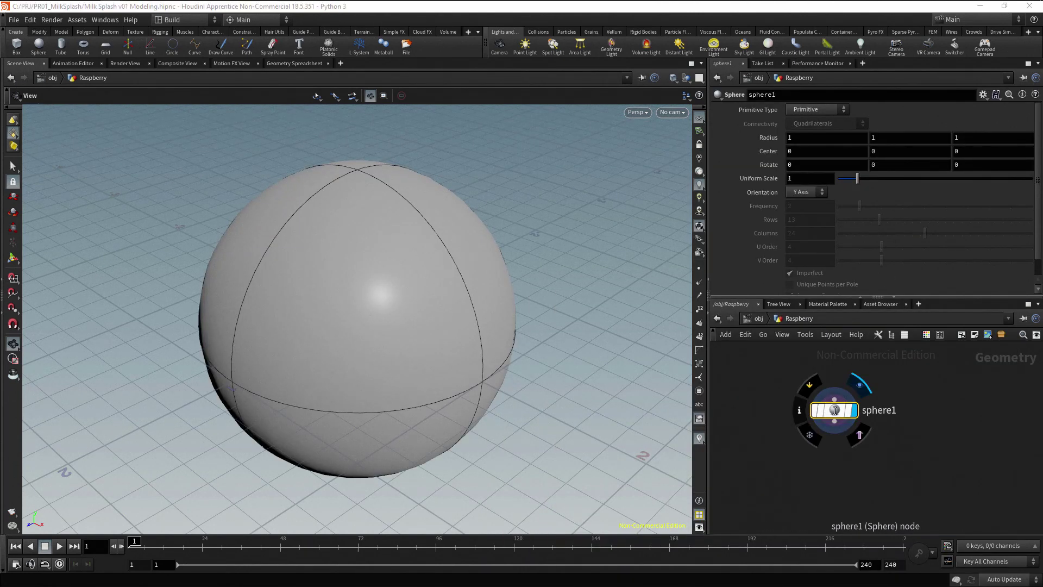
{"action": "left_click", "coordinate": [843, 111]}
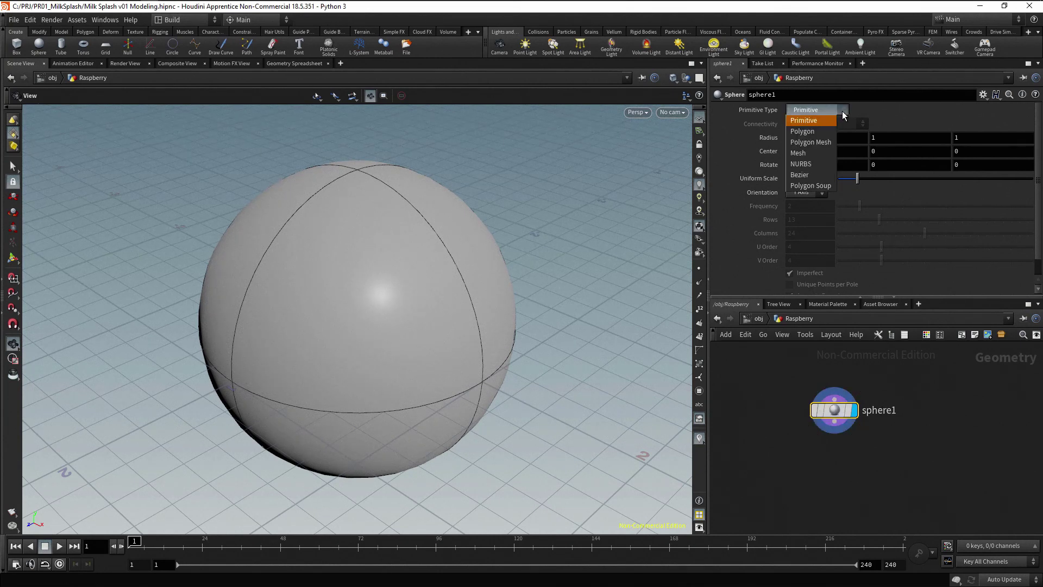
{"action": "left_click", "coordinate": [817, 142]}
{"action": "middle_click_drag", "start_coordinate": [773, 136], "coordinate": [745, 138]}
- Set the sphere mesh to 11 rows and 18 columns
{"action": "left_click", "coordinate": [794, 220]}
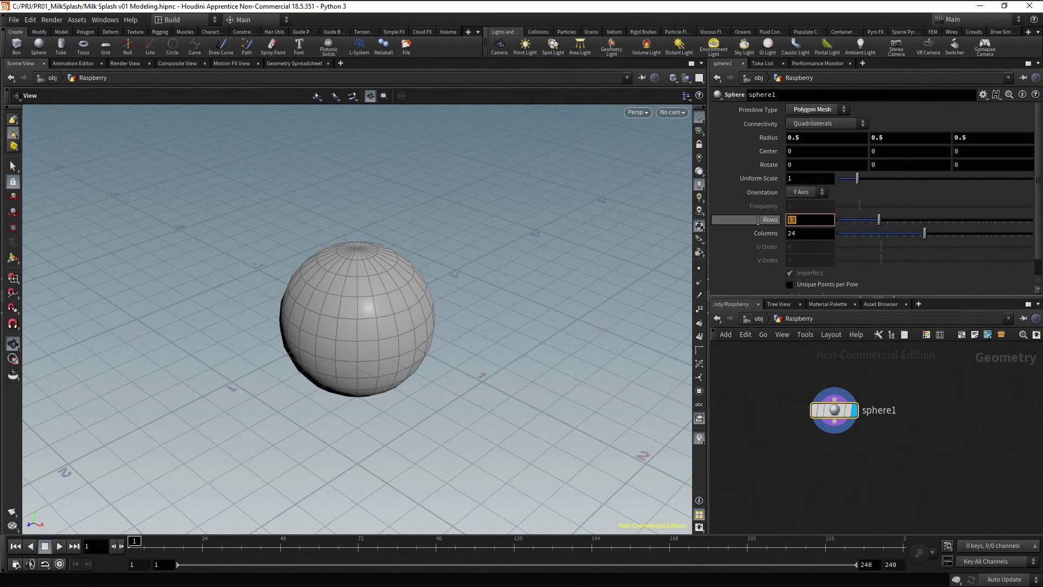
{"action": "key", "text": "BackSpace"}
{"action": "type", "text": "1"}
{"action": "middle_click_drag", "start_coordinate": [747, 235], "coordinate": [741, 234]}
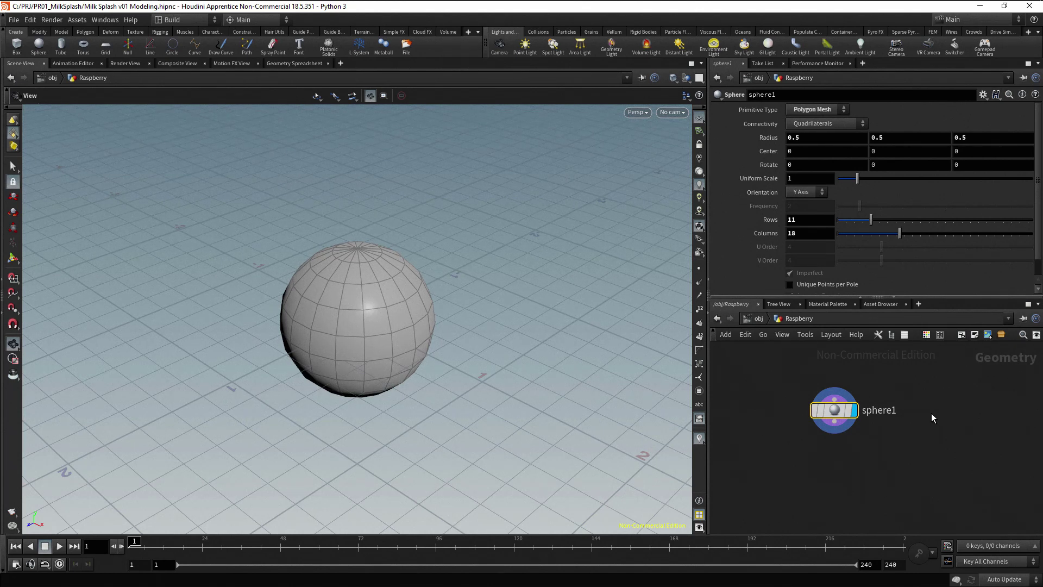
- Add a Delete node wired to the sphere's output and make it the displayed node
{"action": "left_click", "coordinate": [835, 420]}
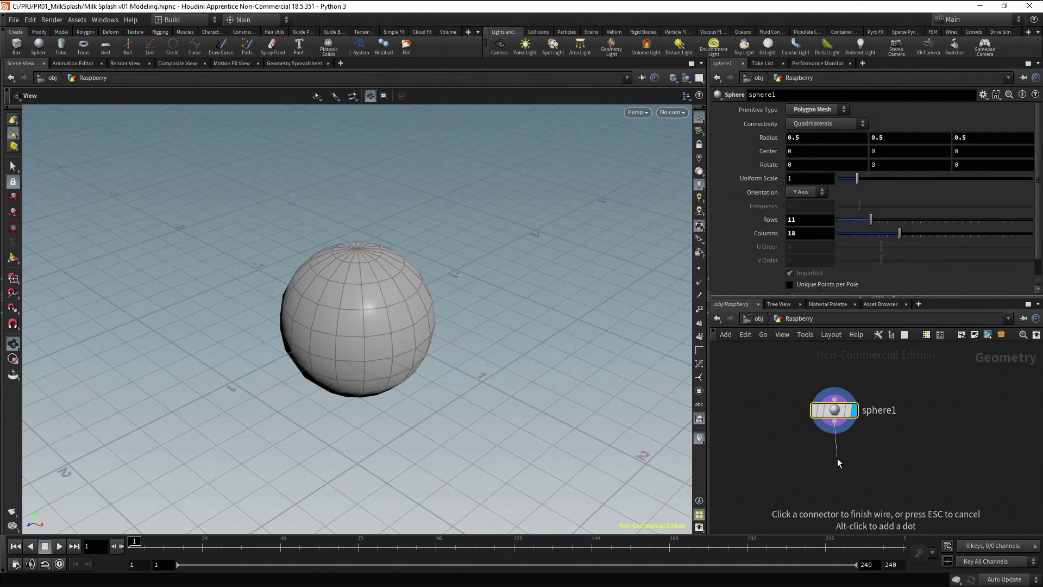
{"action": "key", "text": "Tab"}
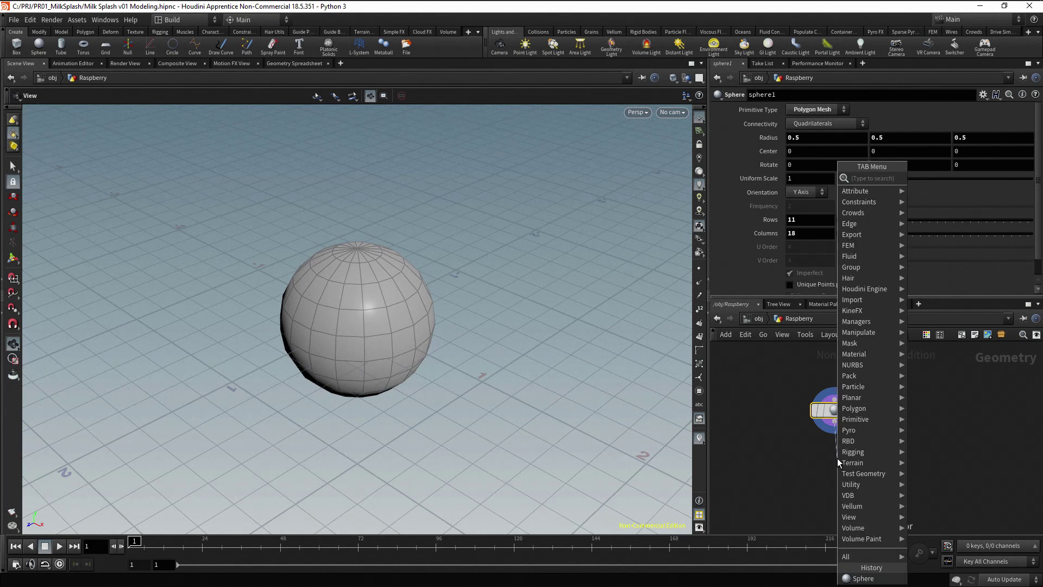
{"action": "type", "text": "del"}
{"action": "key", "text": "Return"}
{"action": "left_click", "coordinate": [837, 458]}
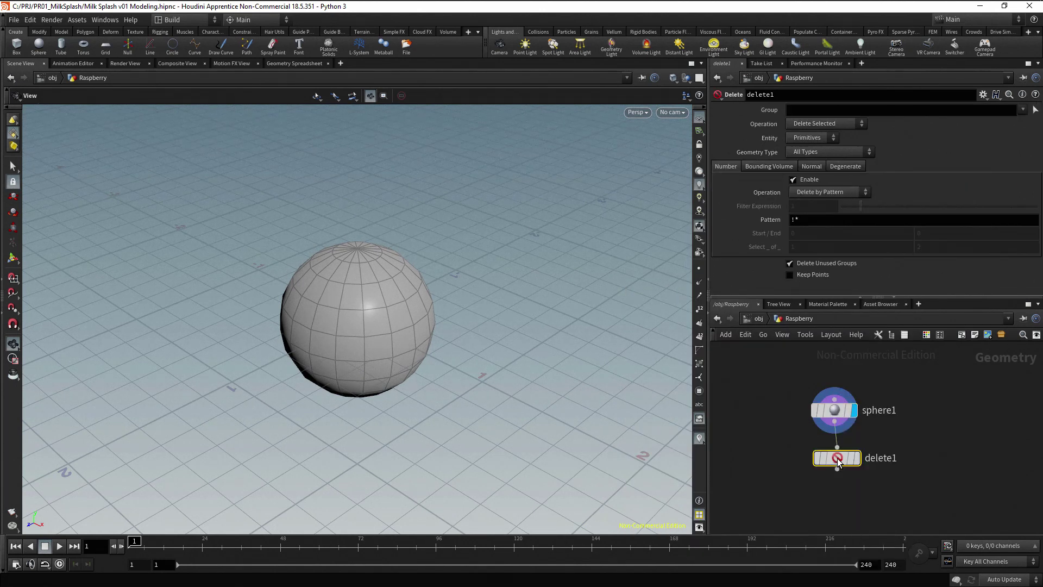
{"action": "mouse_move", "coordinate": [839, 460]}
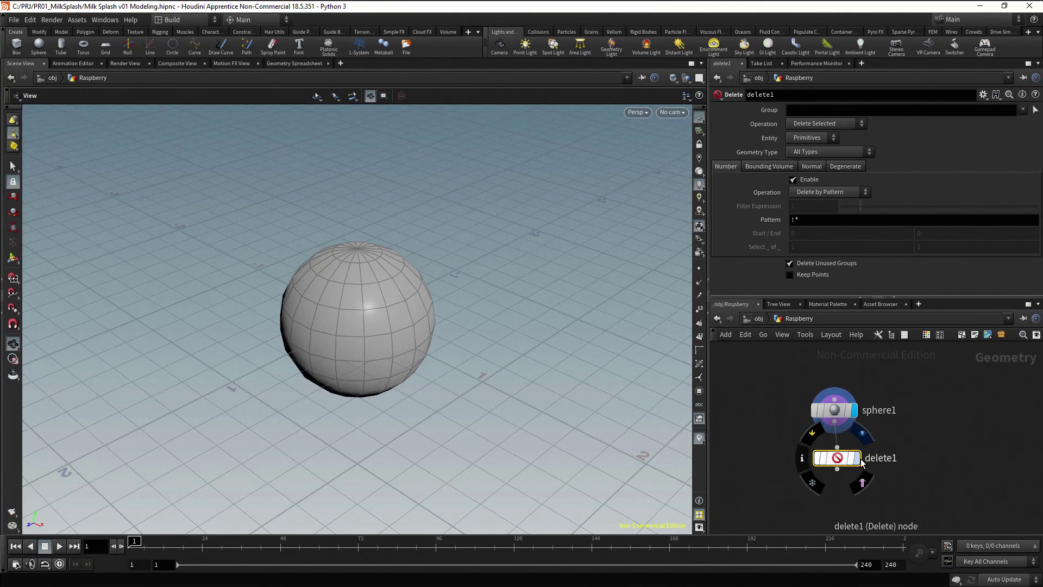
{"action": "left_click", "coordinate": [857, 460]}
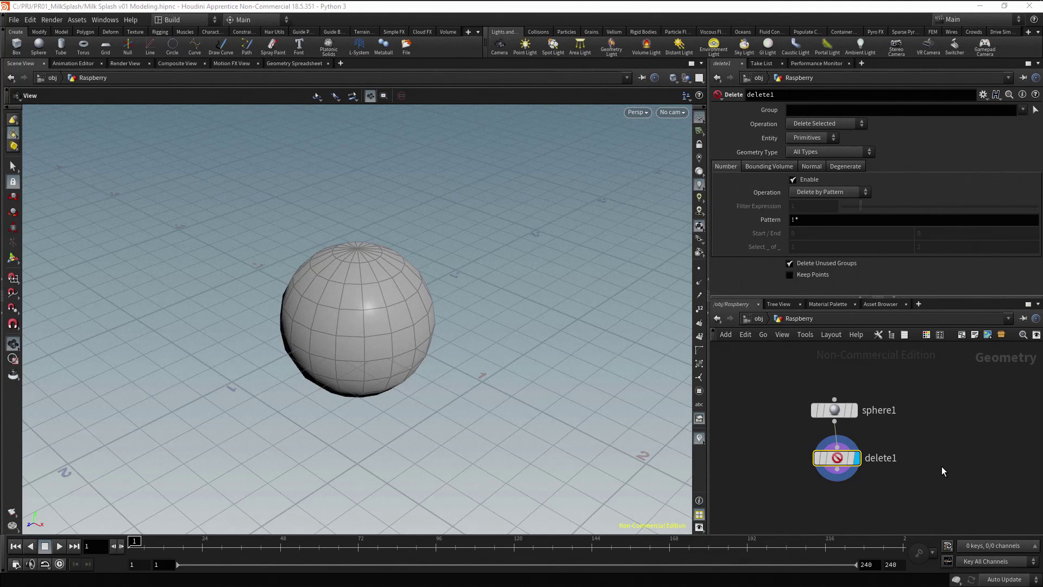
- Disable the Delete node's number-based deletion and enable deletion by bounding volume
{"action": "left_click", "coordinate": [793, 179]}
{"action": "left_click", "coordinate": [774, 166]}
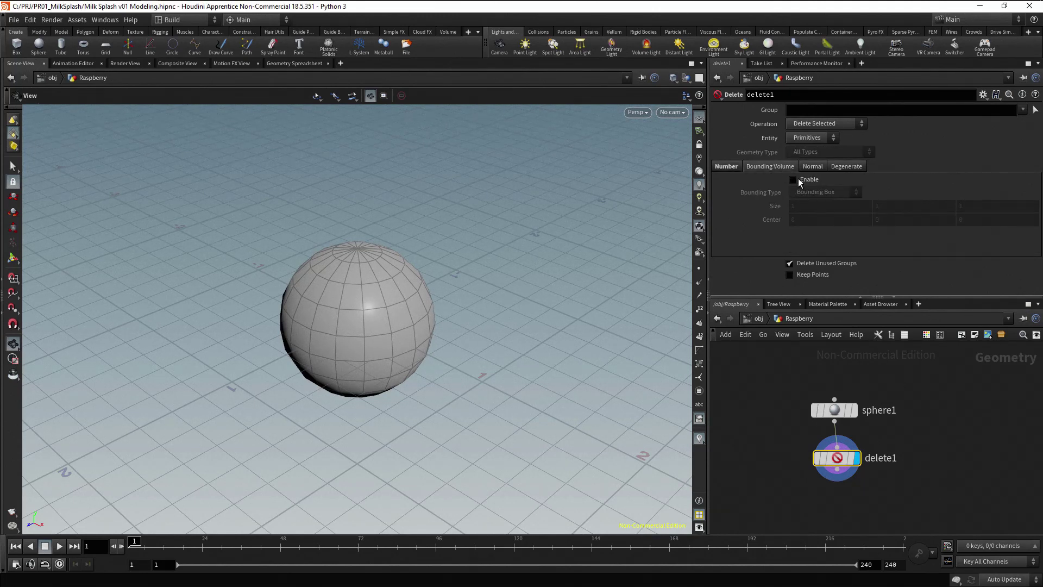
{"action": "left_click", "coordinate": [794, 179]}
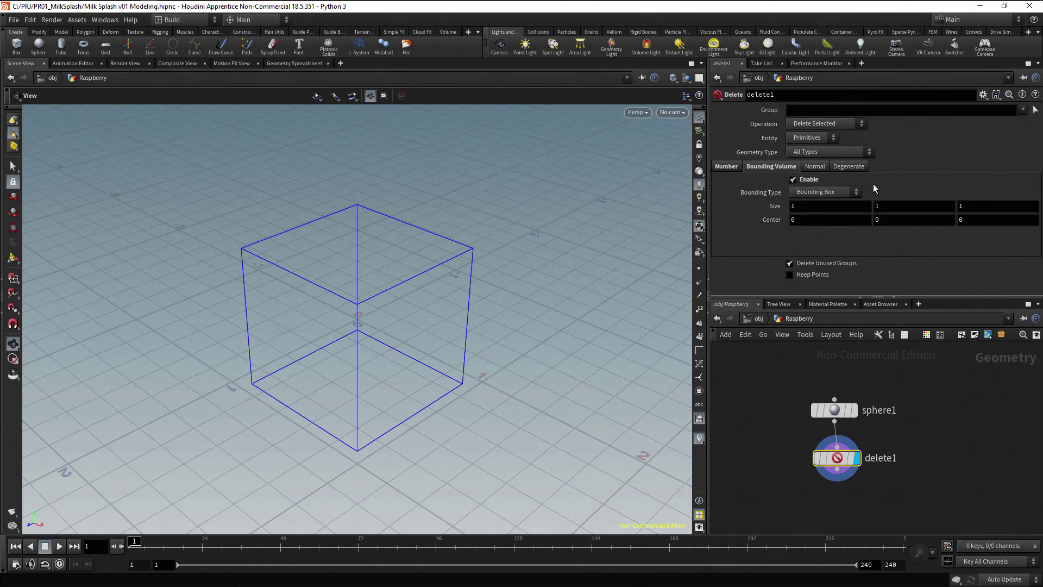
- Set the Delete node's bounding box Y size to 0.9 and its operation to Delete Non-Selected
{"action": "left_click", "coordinate": [889, 207]}
{"action": "type", "text": "0.9"}
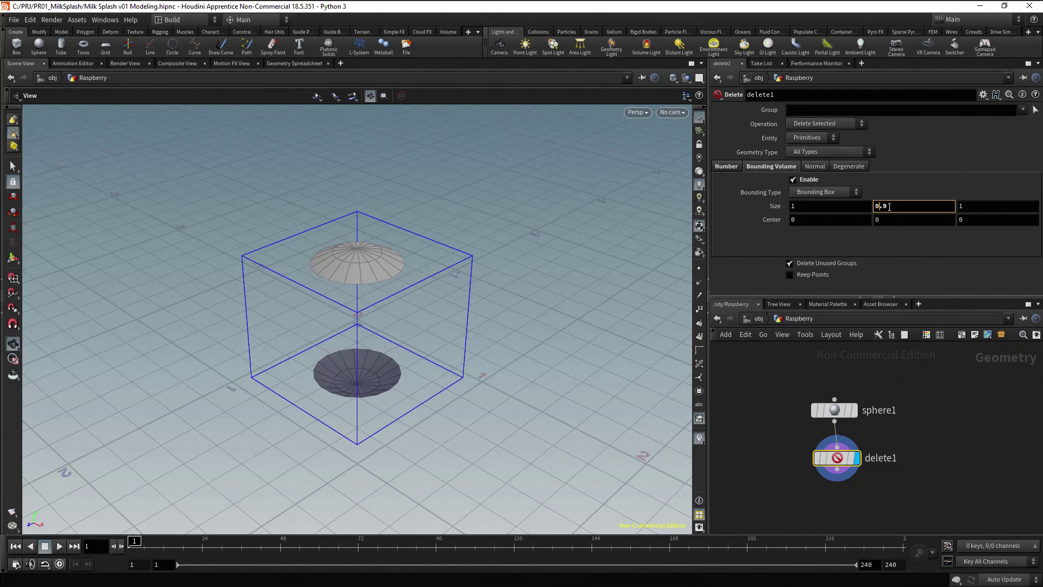
{"action": "left_click", "coordinate": [863, 122]}
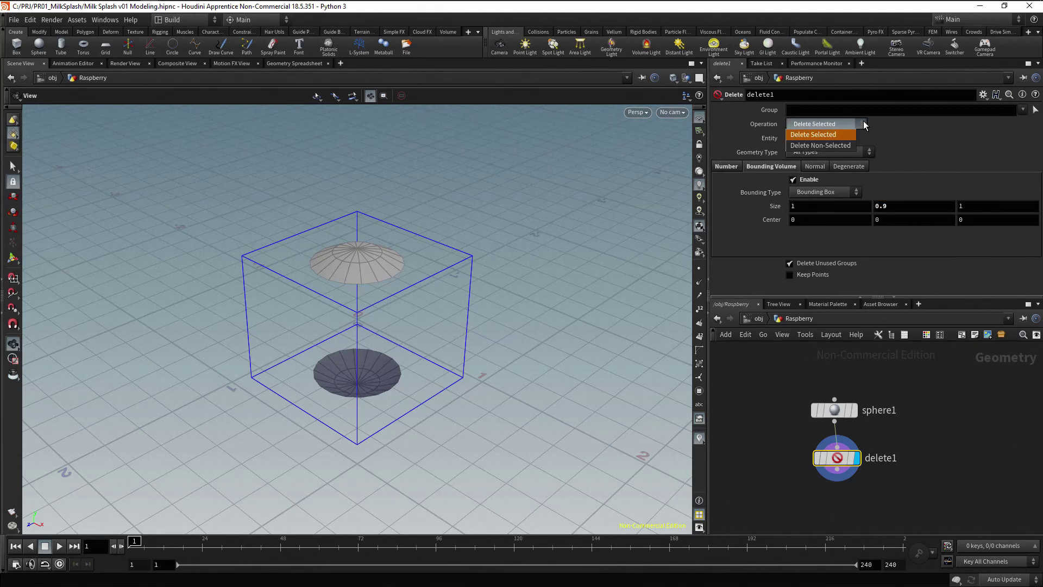
{"action": "left_click", "coordinate": [847, 145]}
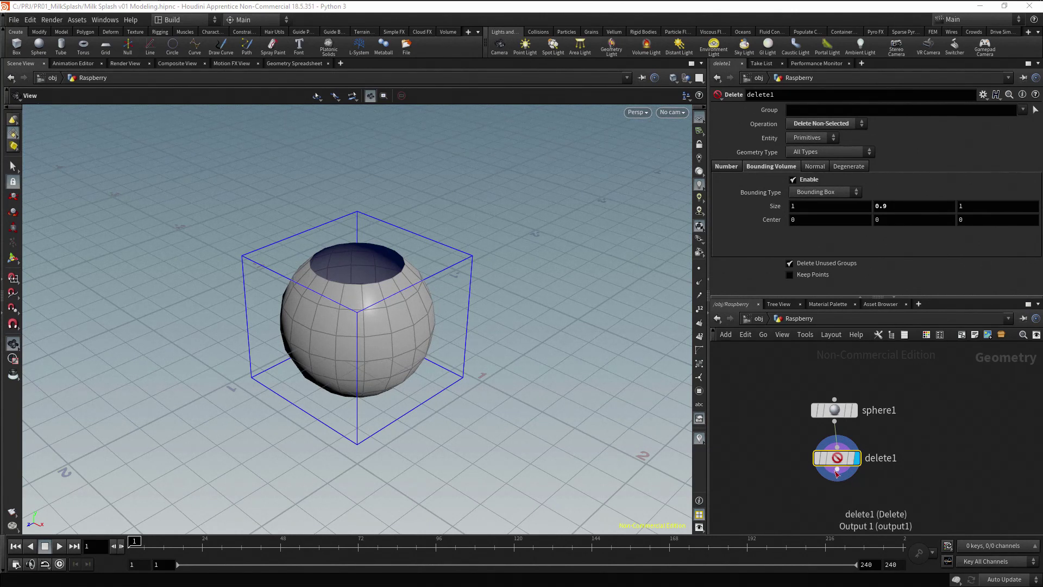
- Add a Group node wired to the Delete node's output and make it the displayed node
{"action": "left_click_drag", "start_coordinate": [836, 473], "coordinate": [838, 503]}
{"action": "key", "text": "Tab"}
{"action": "type", "text": "group"}
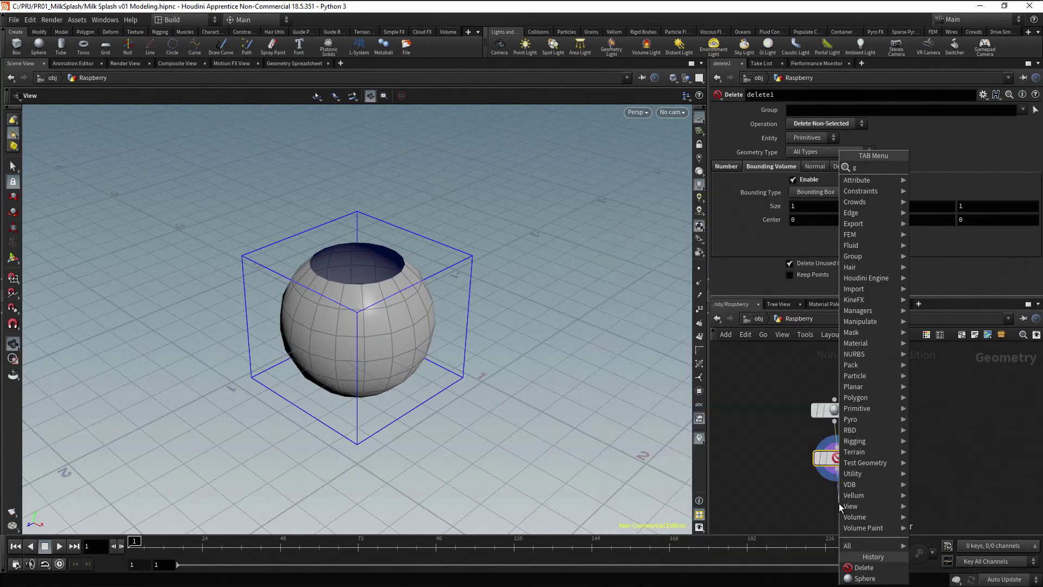
{"action": "key", "text": "Return"}
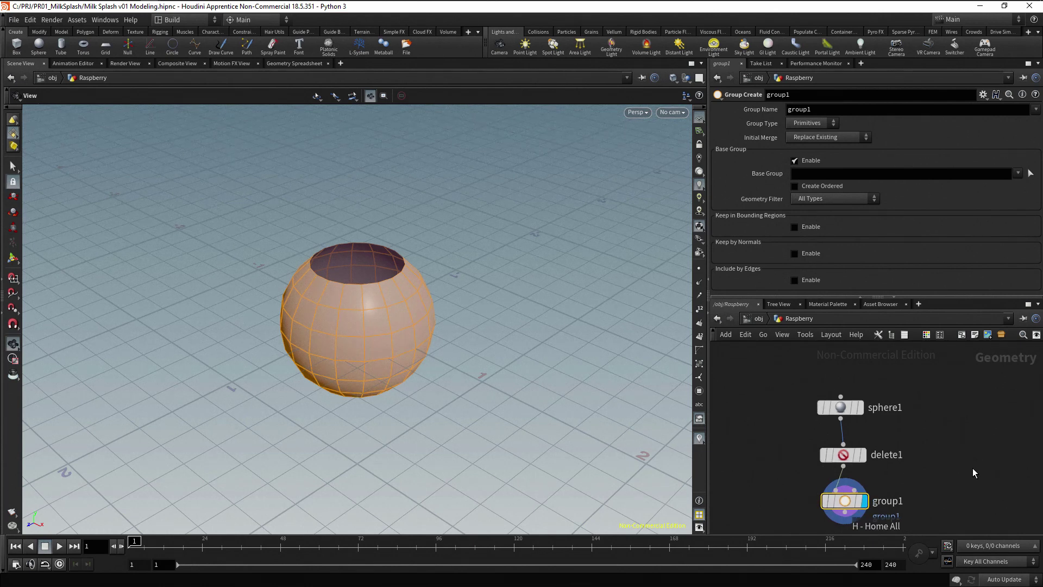
{"action": "key", "text": "h"}
- Name the new group gr_borders and set its group type to Points
{"action": "double_click", "coordinate": [817, 109]}
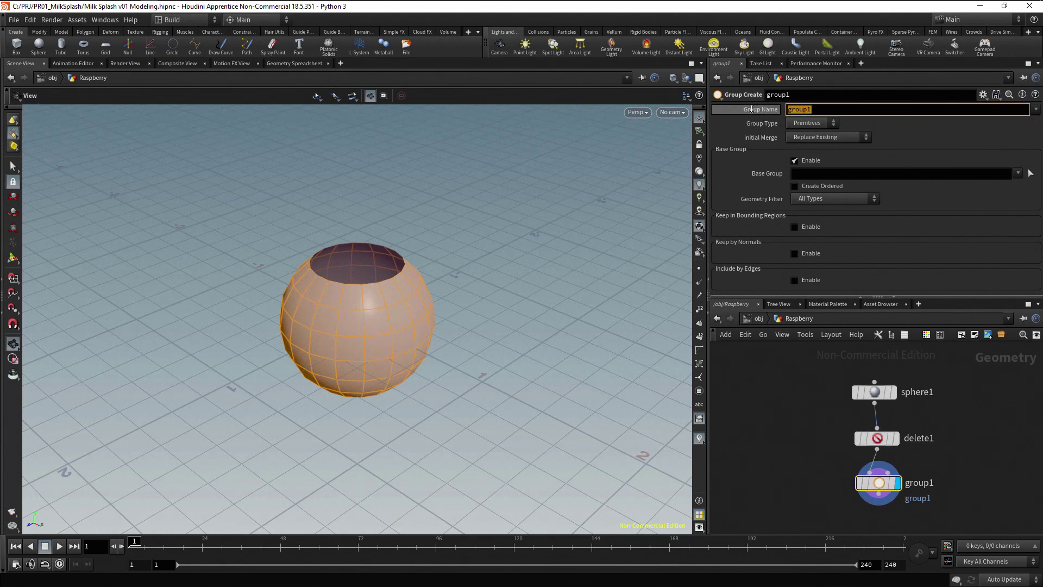
{"action": "type", "text": "gr_border"}
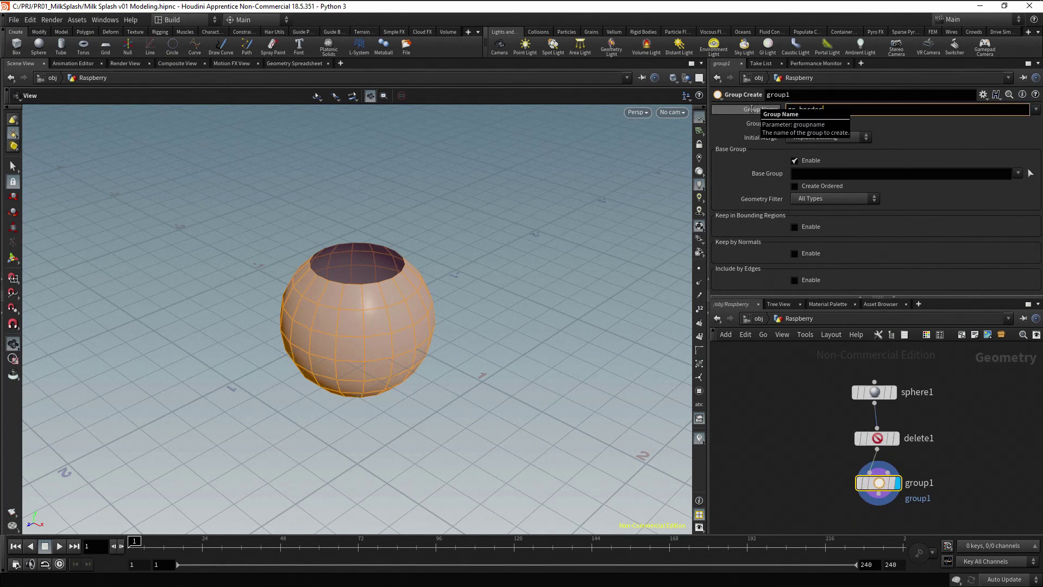
{"action": "type", "text": "s"}
{"action": "left_click", "coordinate": [836, 123]}
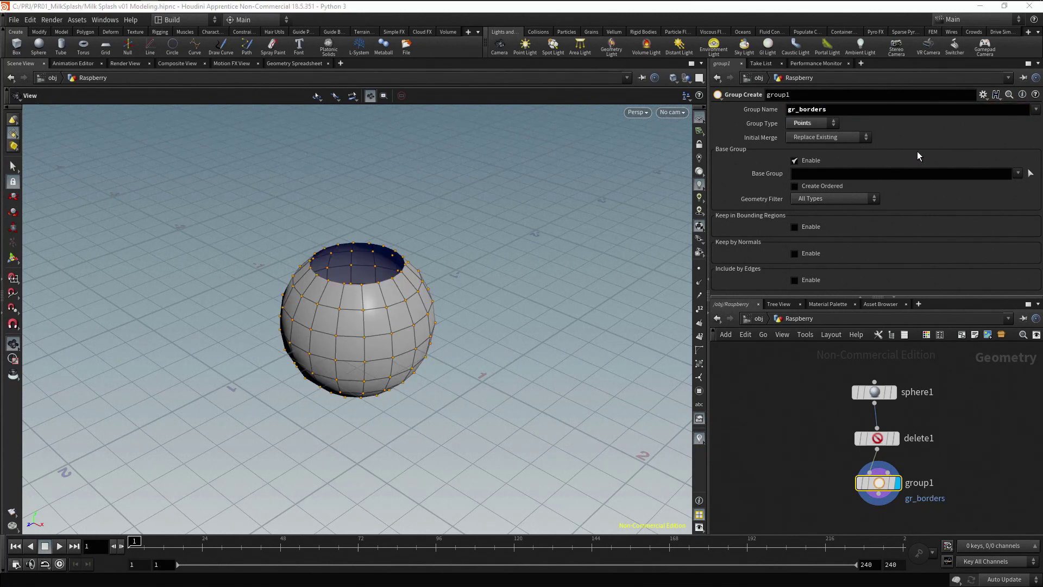
- Disable the gr_borders base group and include points by unshared edges instead
{"action": "left_click", "coordinate": [794, 161]}
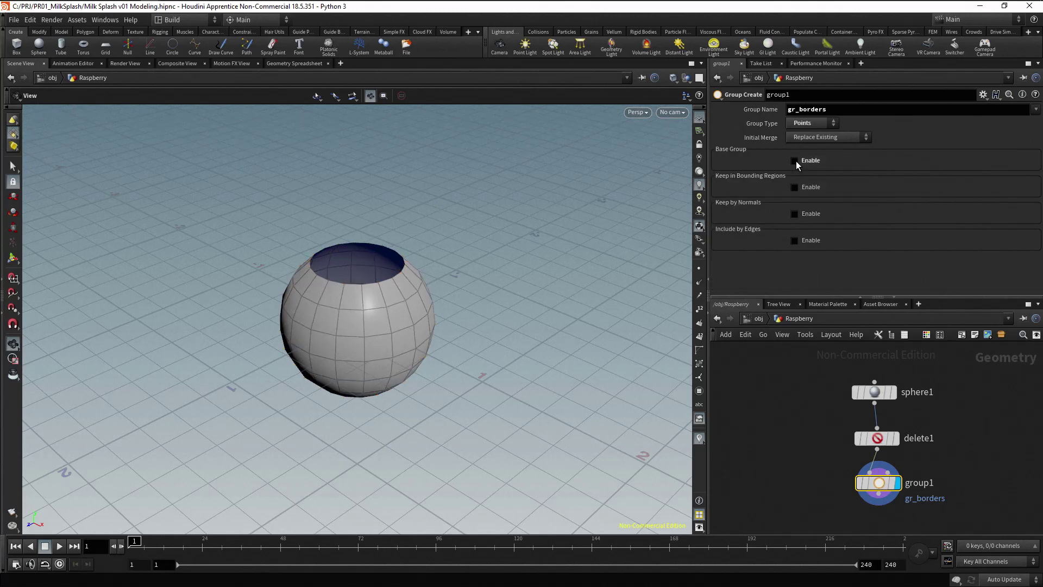
{"action": "left_click", "coordinate": [795, 240]}
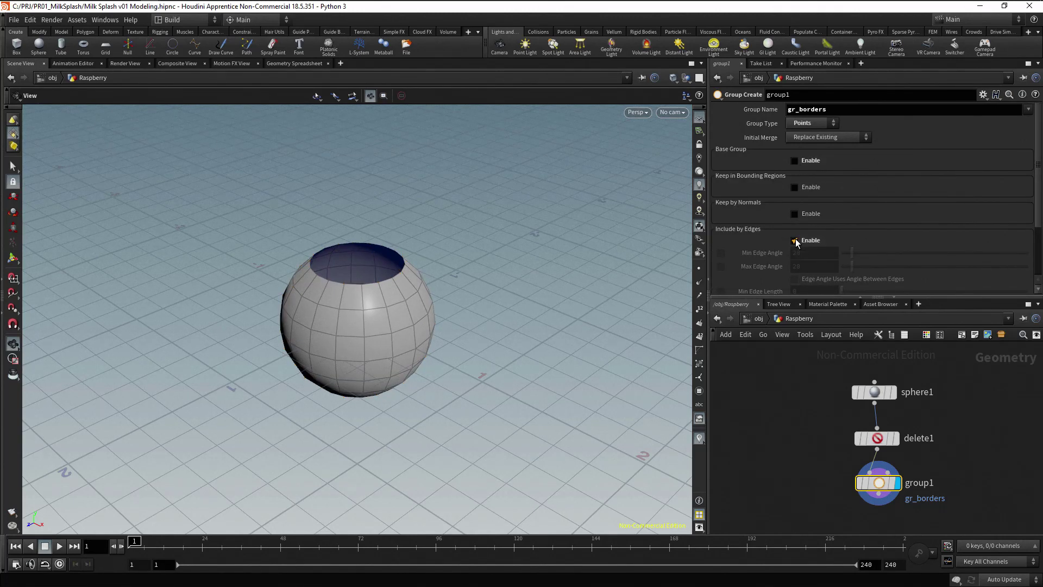
{"action": "scroll", "coordinate": [795, 239], "scroll_direction": "down", "scroll_amount": 3}
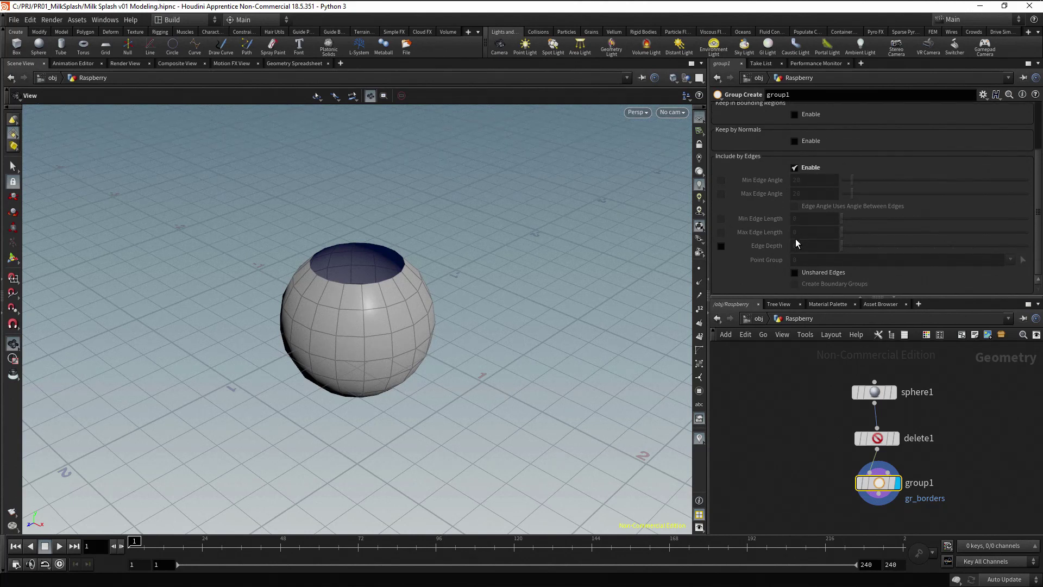
{"action": "left_click", "coordinate": [795, 273]}
- Add a Group by Range node below the gr_borders group node and make it the displayed node
{"action": "left_click", "coordinate": [880, 494]}
{"action": "left_click", "coordinate": [876, 513]}
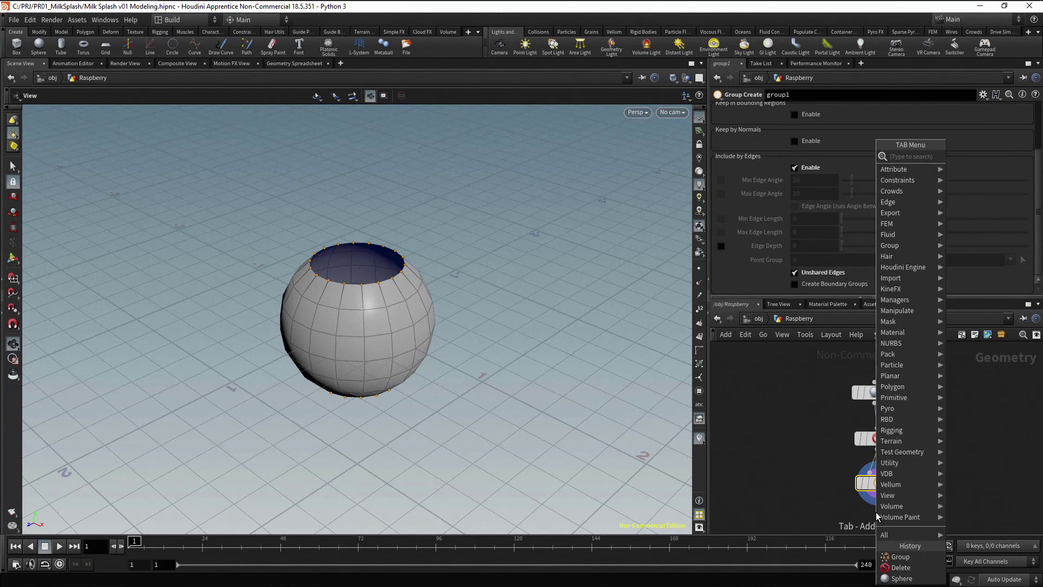
{"action": "type", "text": "group"}
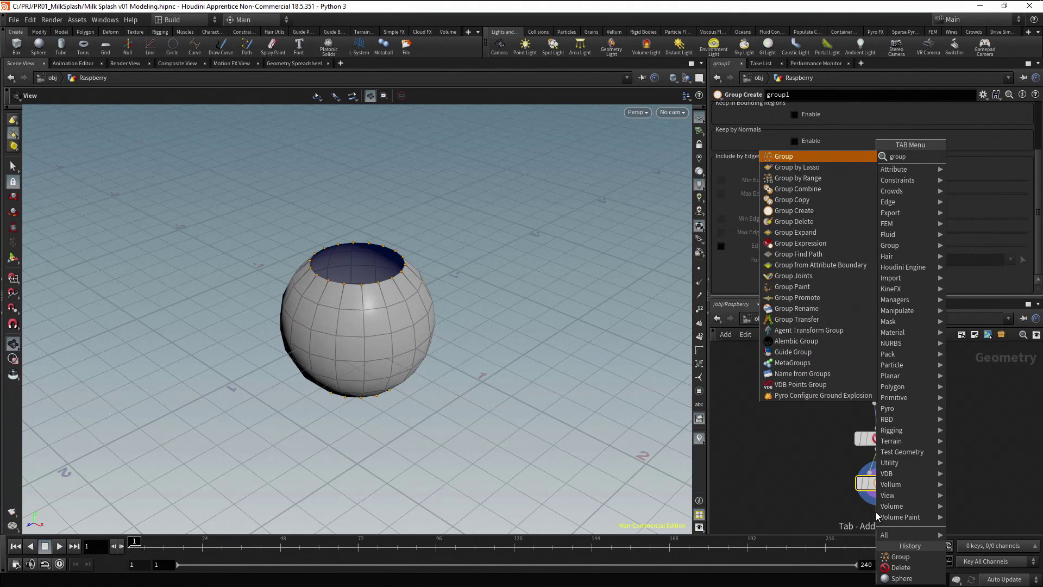
{"action": "type", "text": "range"}
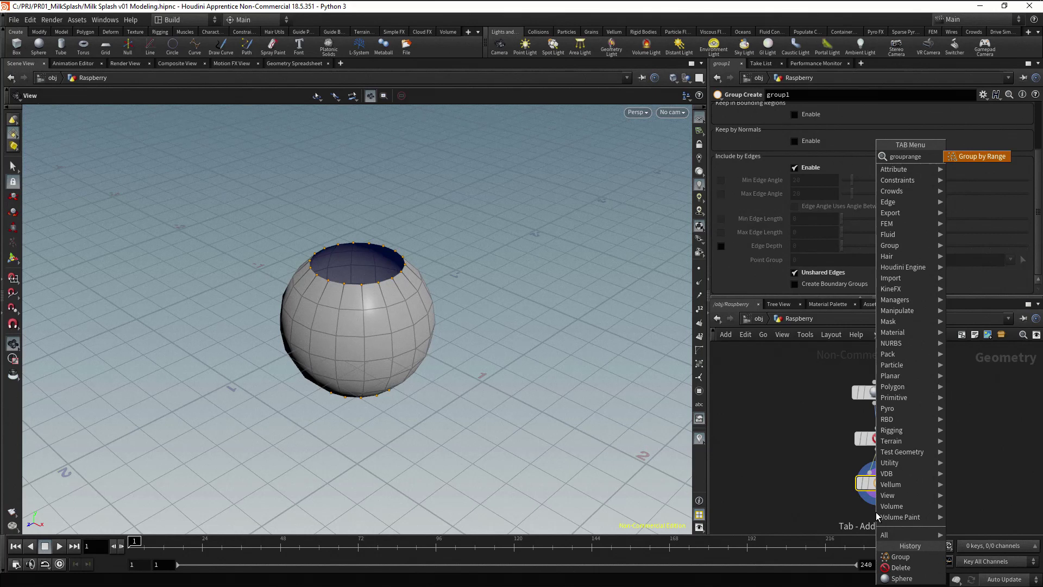
{"action": "key", "text": "Return"}
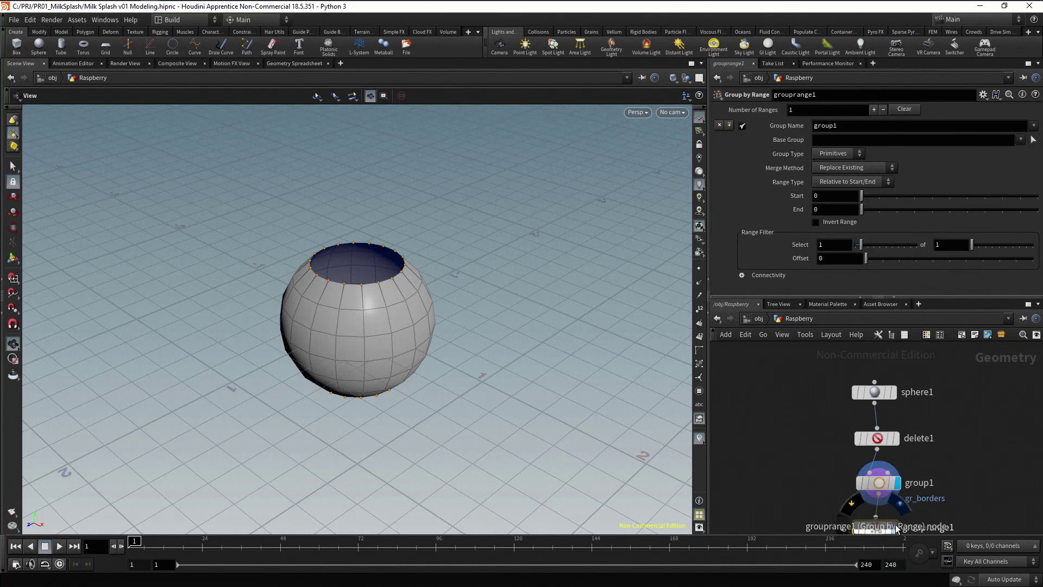
{"action": "scroll", "coordinate": [952, 486], "scroll_direction": "down", "scroll_amount": 1}
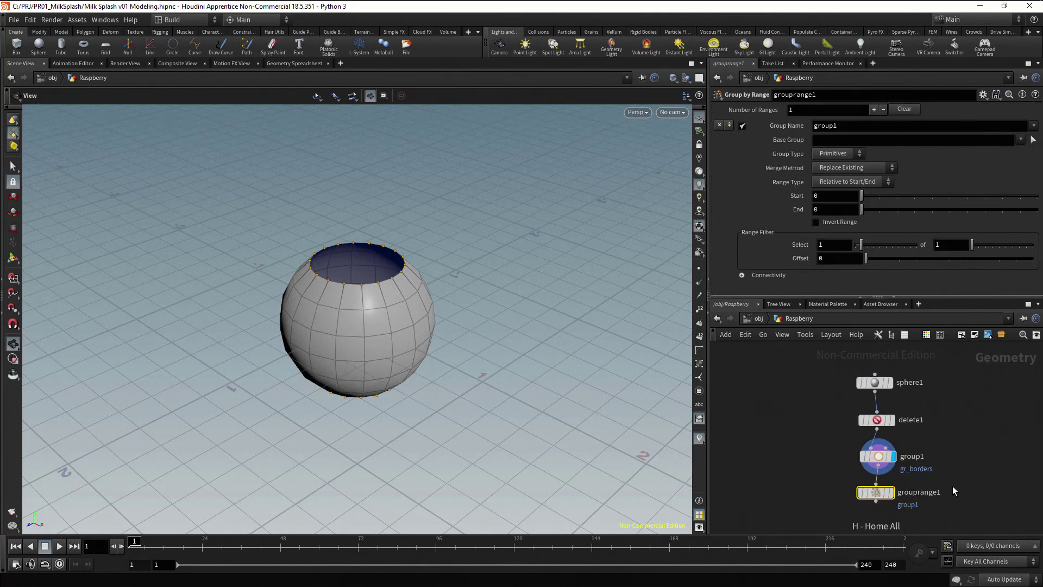
{"action": "left_click", "coordinate": [890, 492]}
- Name the range group gr_to_delete and use gr_borders as its base group
{"action": "double_click", "coordinate": [852, 126]}
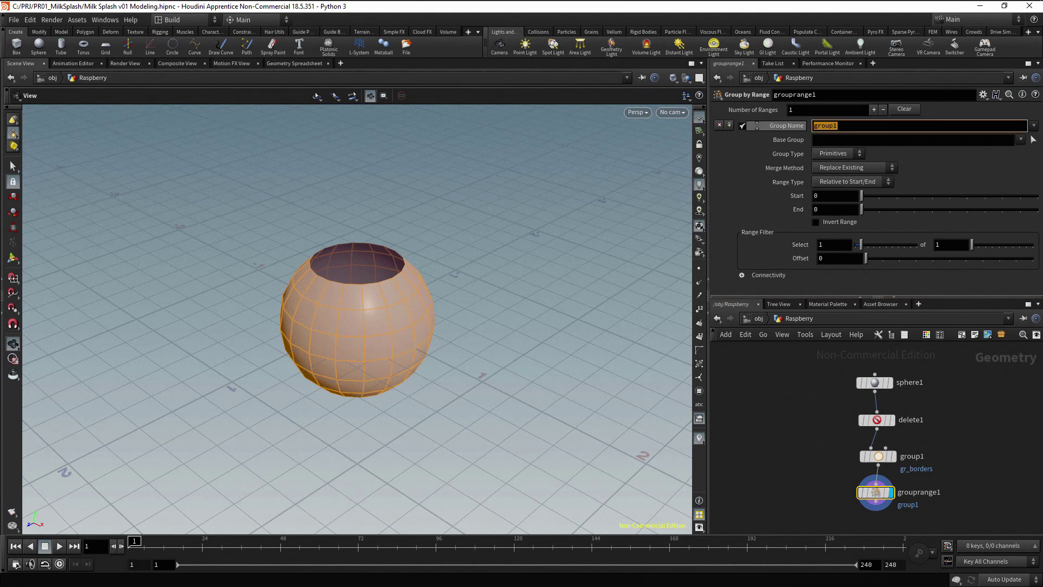
{"action": "type", "text": "gr_to_delete"}
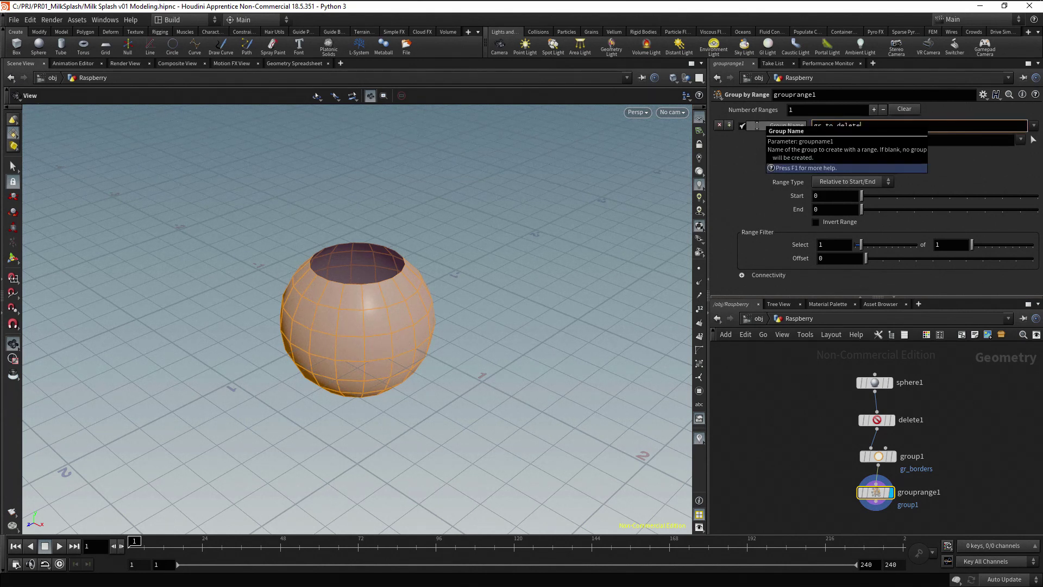
{"action": "left_click", "coordinate": [999, 141]}
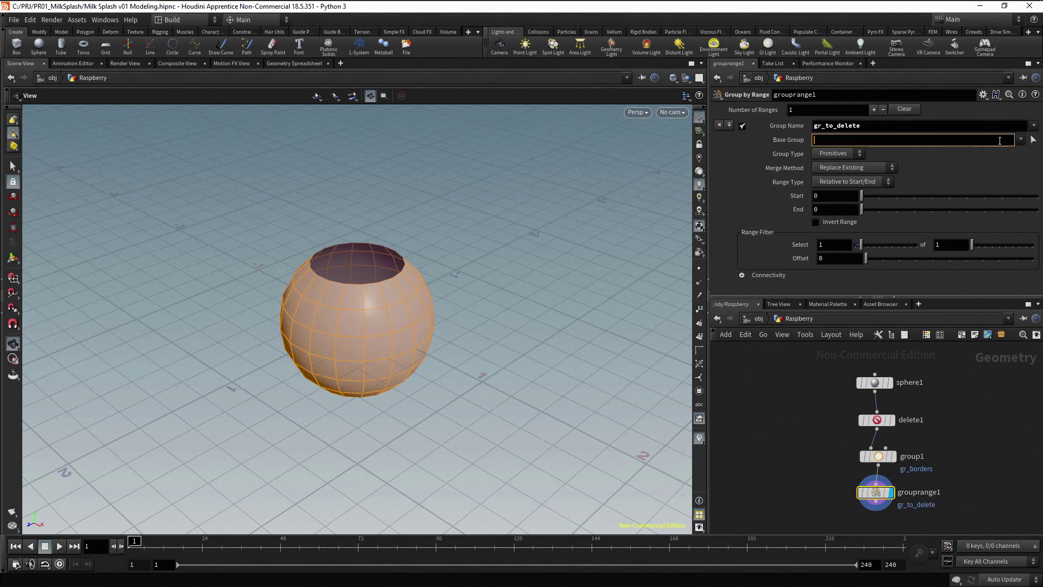
{"action": "left_click", "coordinate": [1021, 139]}
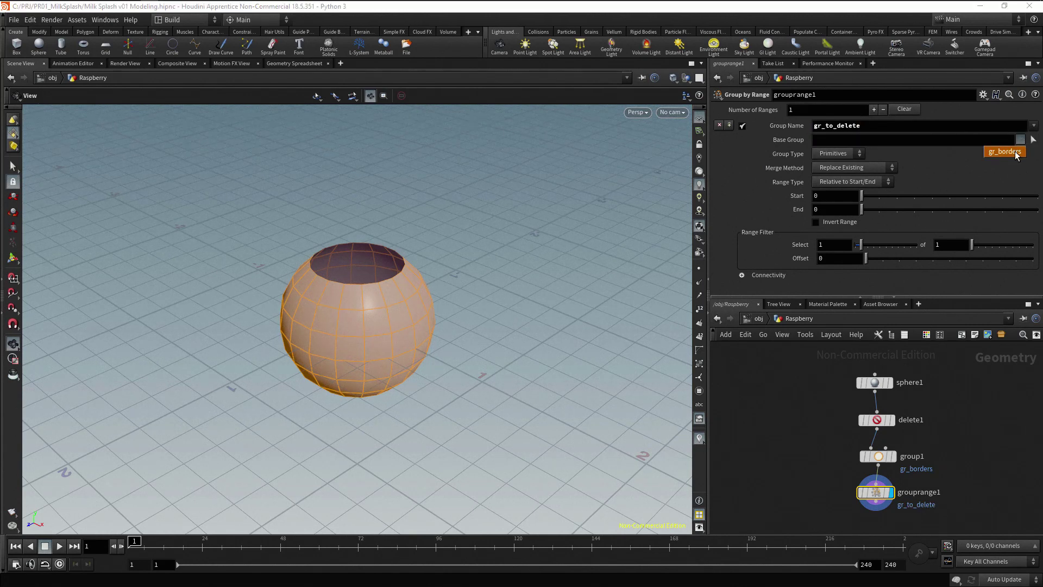
{"action": "left_click", "coordinate": [1015, 152]}
- Set the range group's type to Points and its range filter to select 1 of 2
{"action": "left_click", "coordinate": [856, 152]}
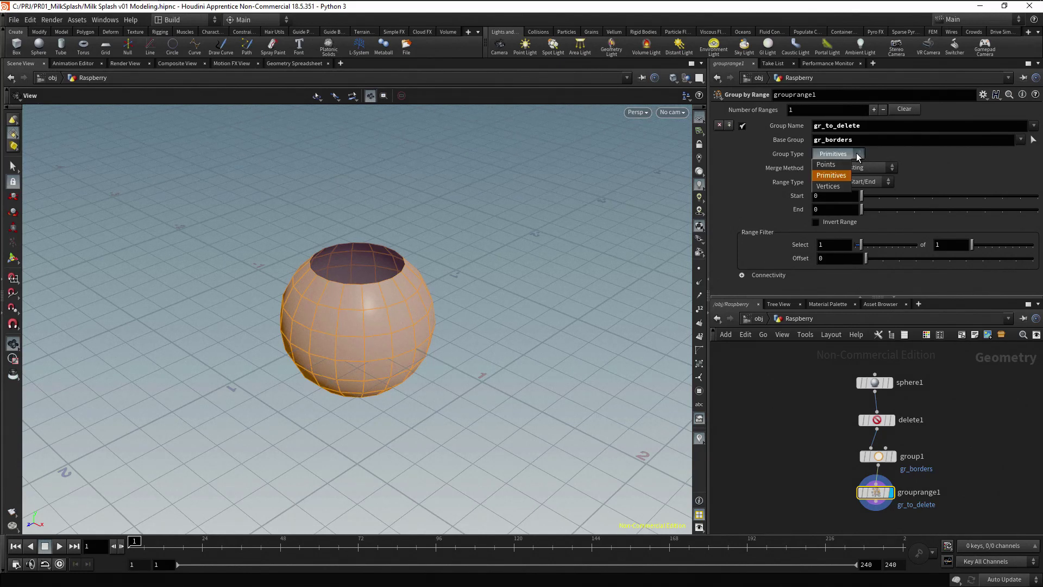
{"action": "left_click", "coordinate": [837, 164]}
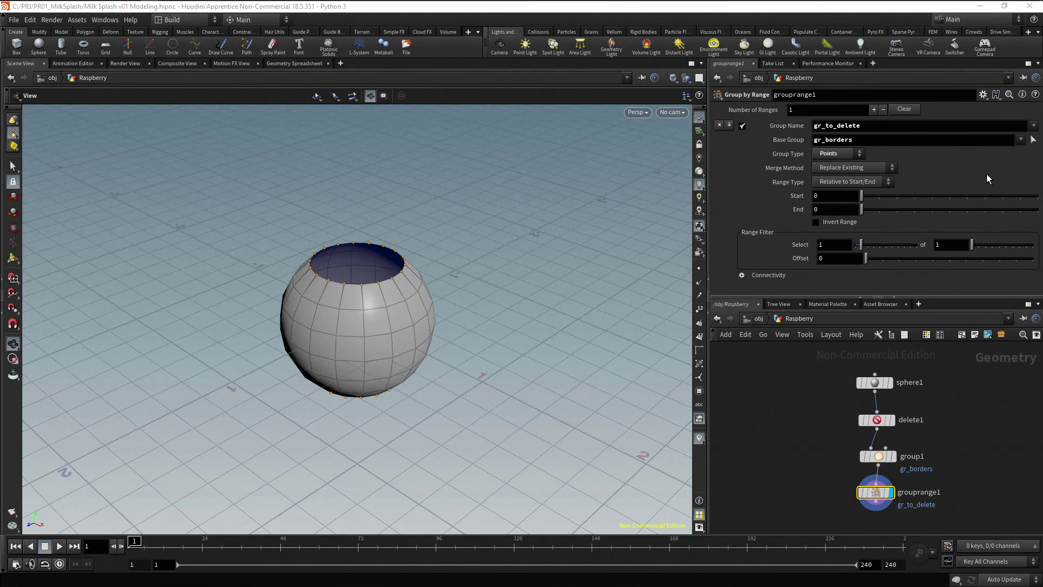
{"action": "double_click", "coordinate": [950, 244]}
{"action": "type", "text": "2"}
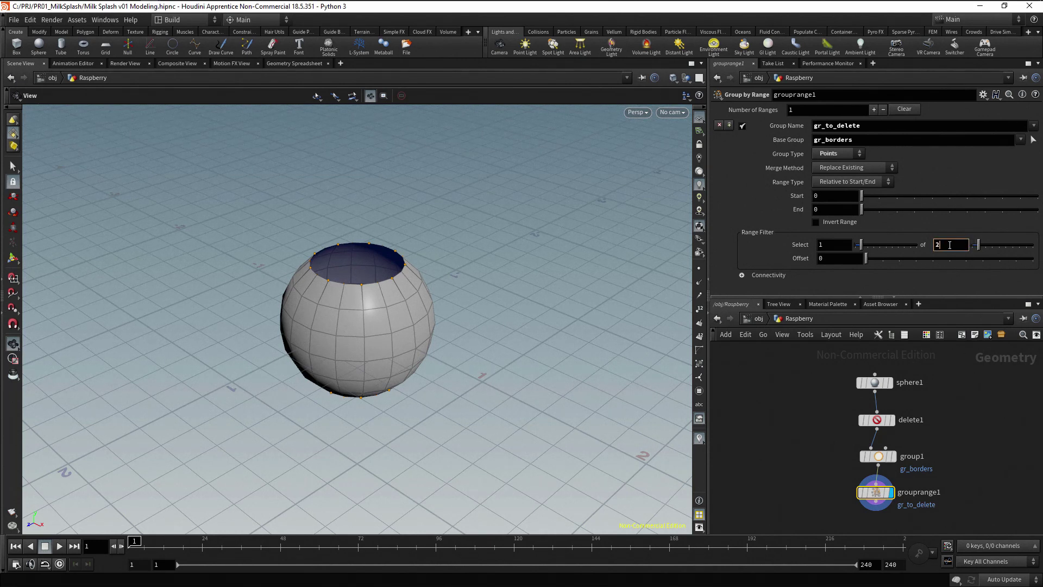
{"action": "left_click", "coordinate": [986, 462]}
- Add a Blast node wired to the Group by Range output and make it the displayed node
{"action": "middle_click_drag", "start_coordinate": [985, 471], "coordinate": [972, 428]}
{"action": "left_click", "coordinate": [875, 464]}
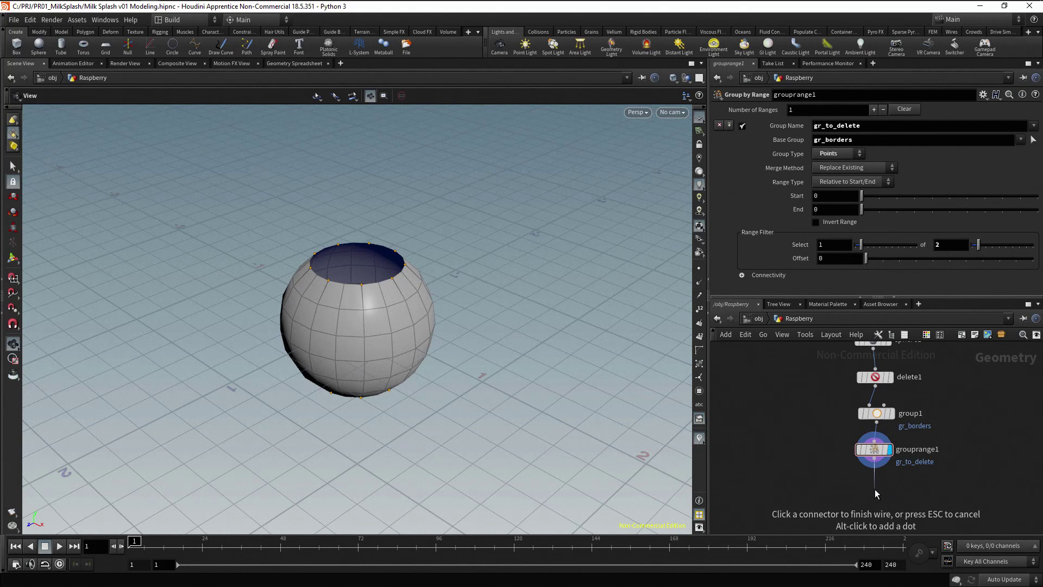
{"action": "key", "text": "Tab"}
{"action": "type", "text": "bla"}
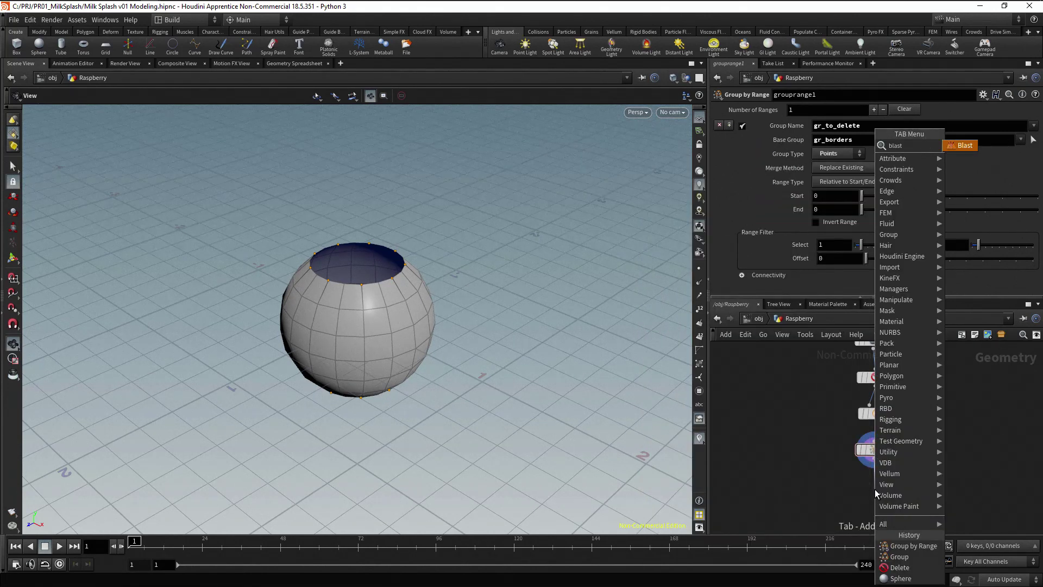
{"action": "key", "text": "Return"}
{"action": "left_click", "coordinate": [874, 489]}
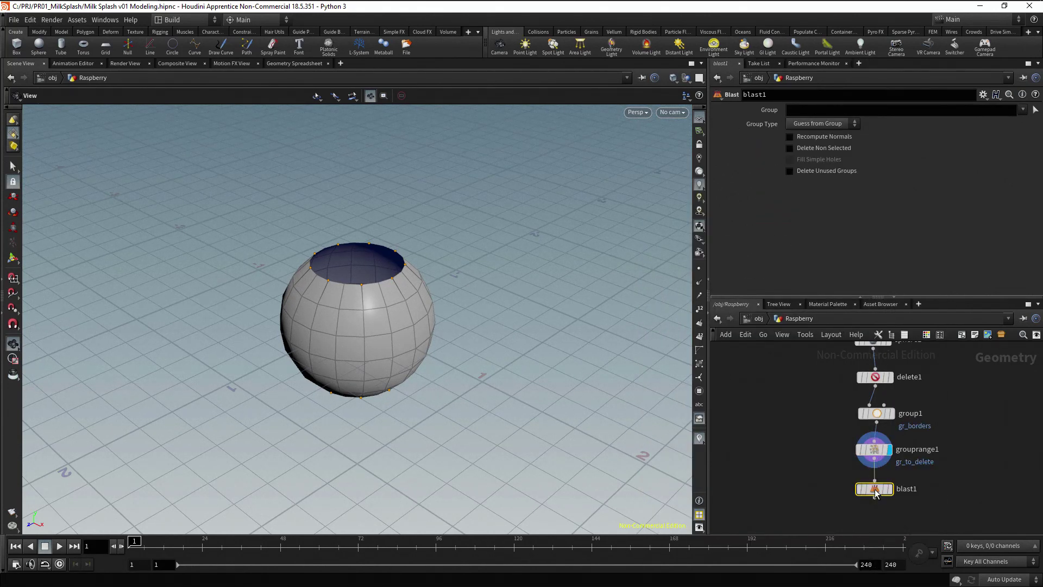
{"action": "left_click", "coordinate": [890, 488]}
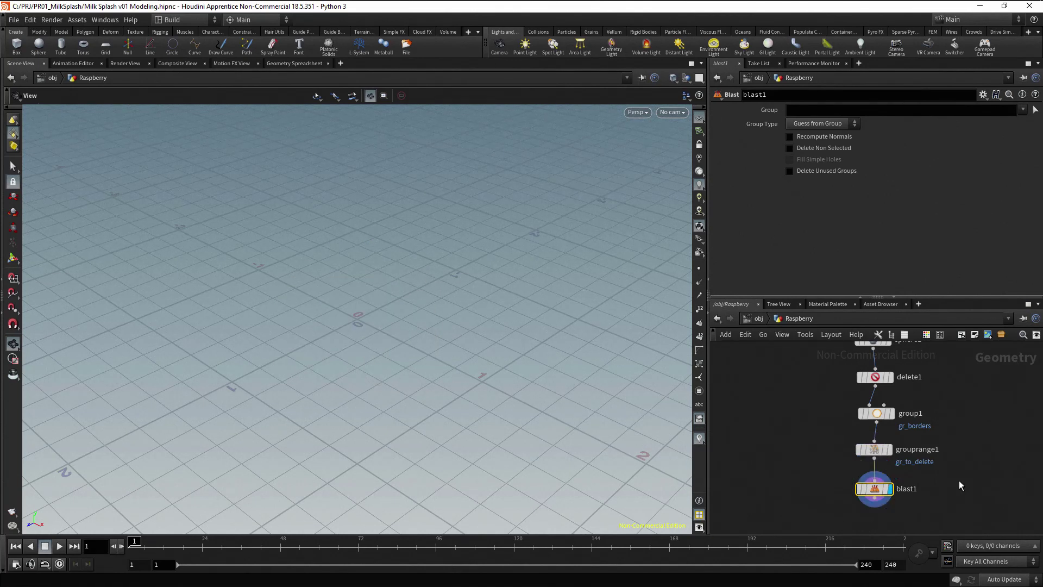
{"action": "key", "text": "h"}
- Set the Blast node's group to gr_to_delete and activate its viewport handle
{"action": "left_click", "coordinate": [1022, 110]}
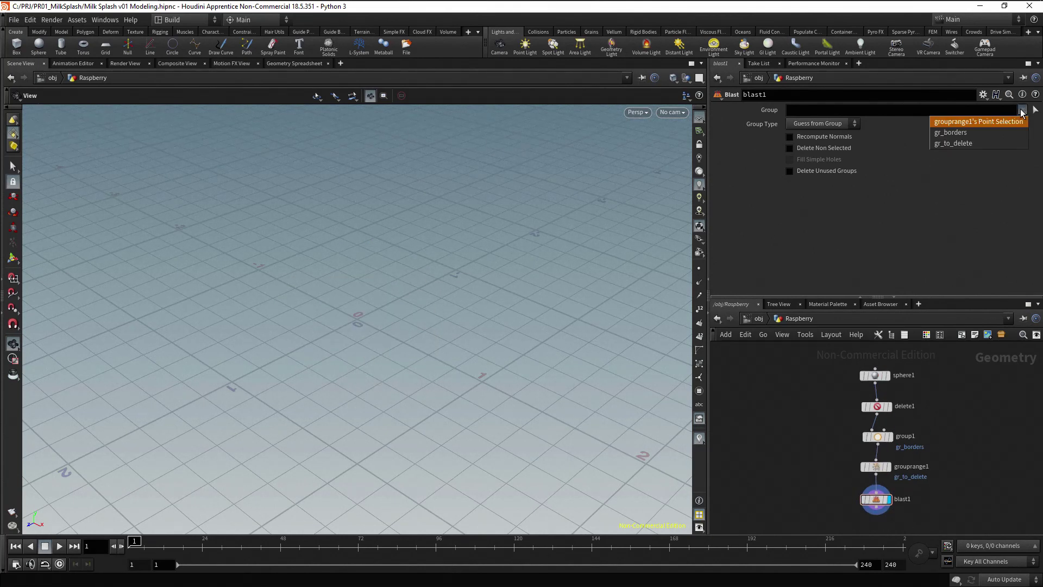
{"action": "left_click", "coordinate": [966, 144]}
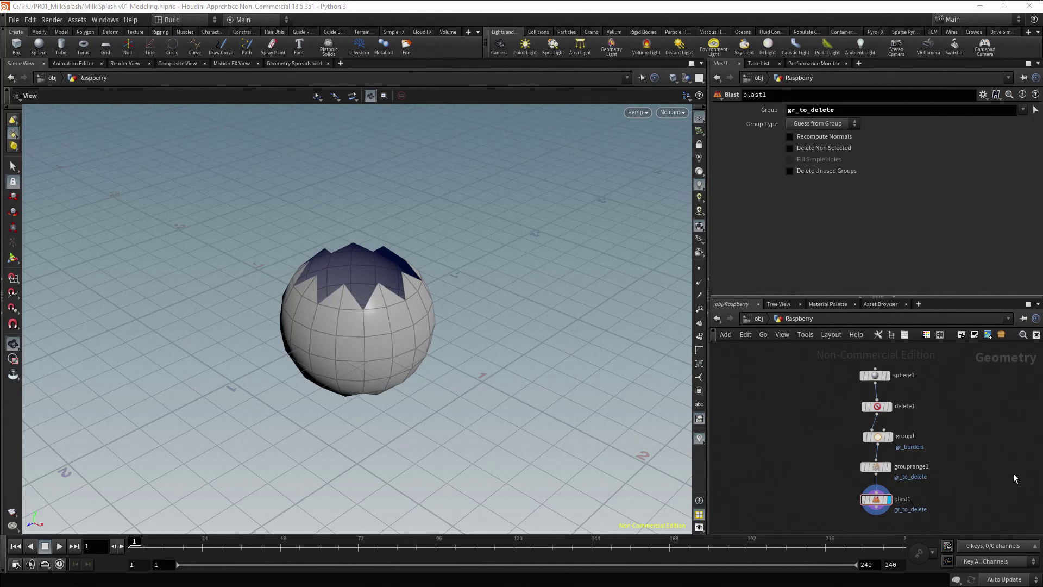
{"action": "key", "text": "Return"}
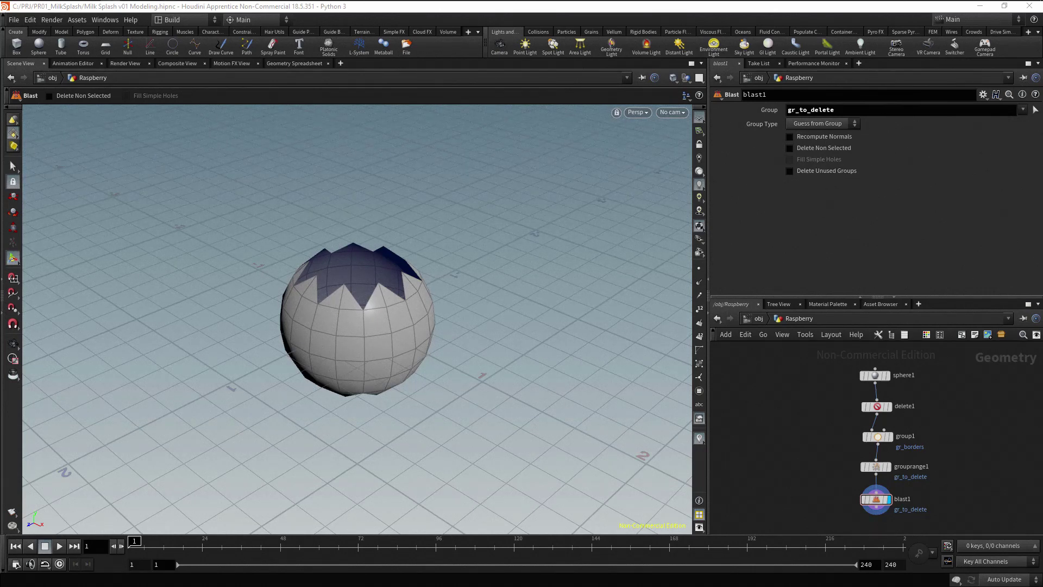
- Add a Transform node wired to the Blast node's output and make it the displayed node
{"action": "middle_click_drag", "start_coordinate": [949, 504], "coordinate": [927, 373]}
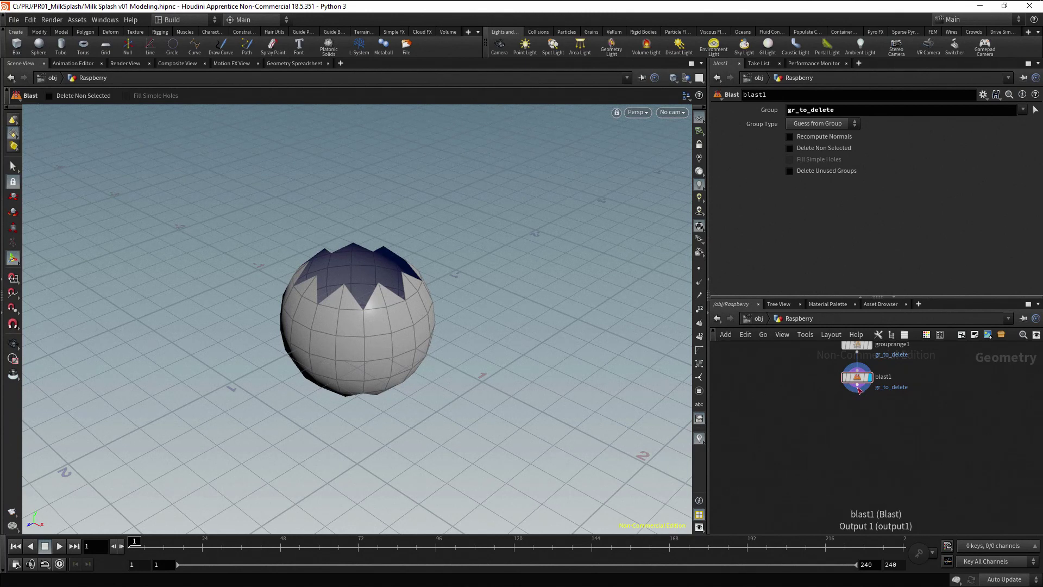
{"action": "left_click", "coordinate": [858, 387]}
{"action": "key", "text": "Tab"}
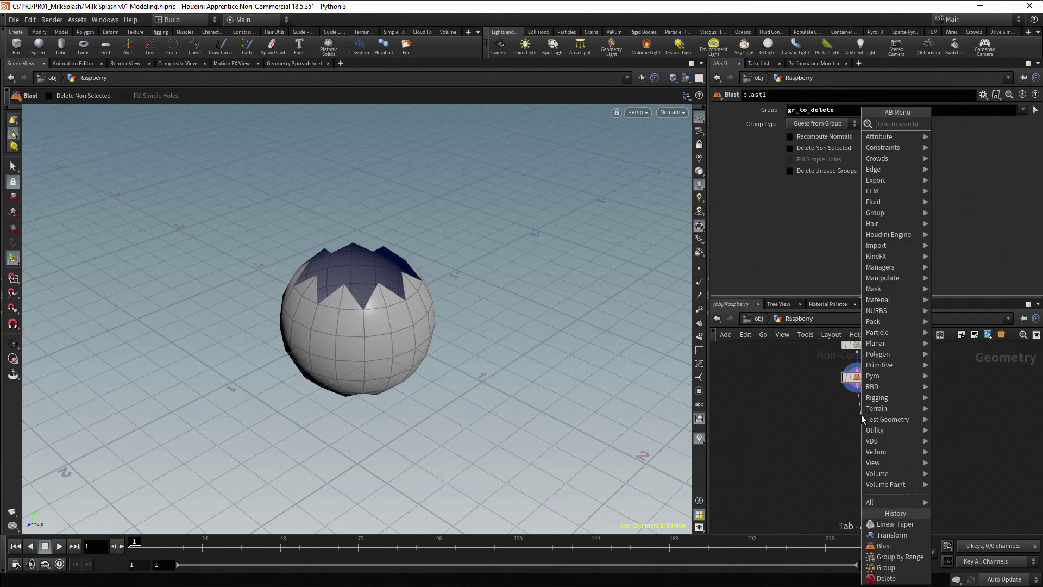
{"action": "type", "text": "trans"}
{"action": "key", "text": "Return"}
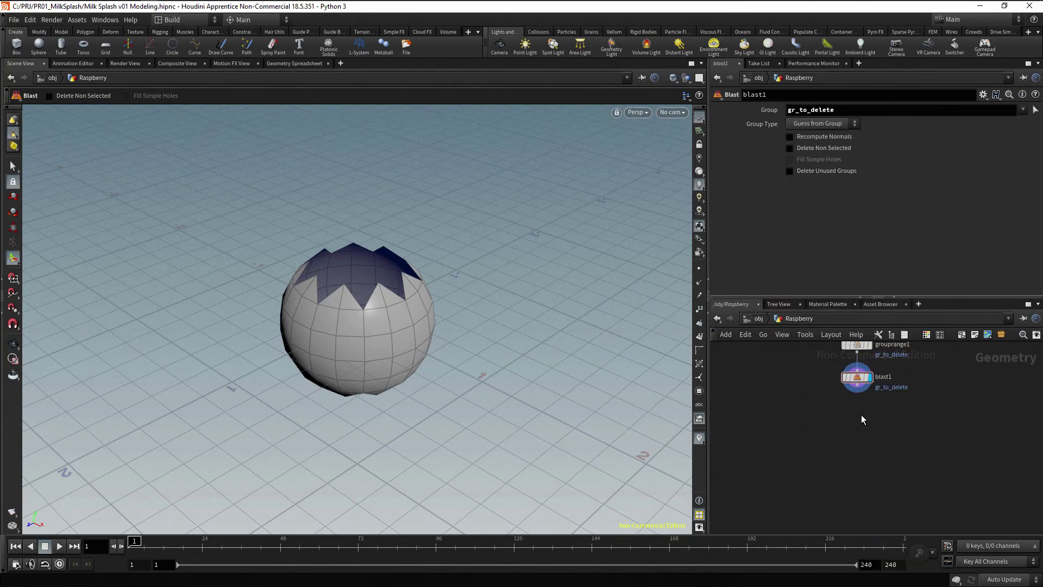
{"action": "left_click", "coordinate": [861, 417]}
{"action": "left_click_drag", "start_coordinate": [861, 417], "coordinate": [856, 414]}
- Set the Transform node's Y scale to 1.1
{"action": "left_click", "coordinate": [886, 179]}
{"action": "type", "text": ".1"}
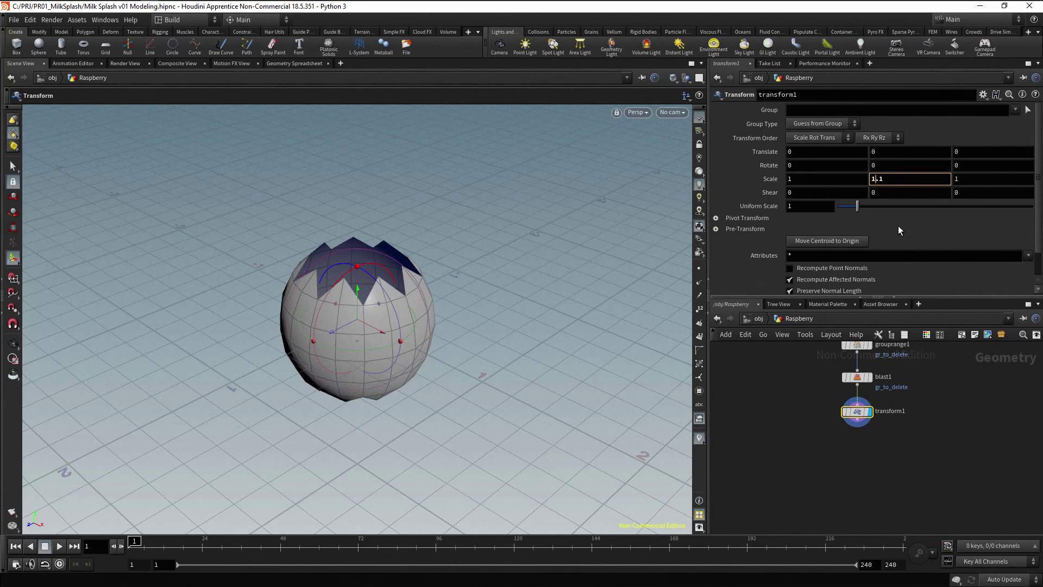
{"action": "left_click", "coordinate": [941, 417]}
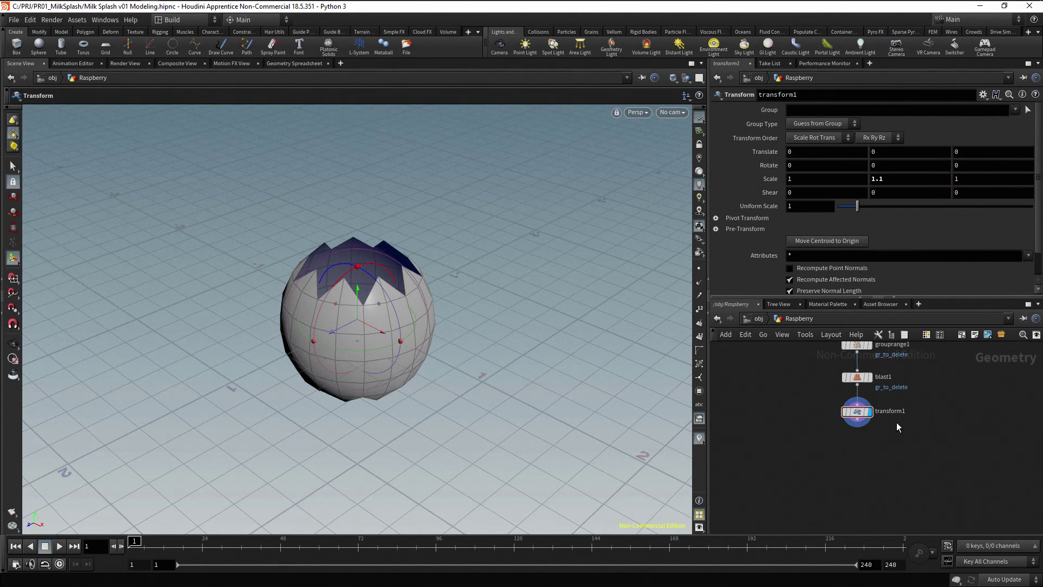
- Add a Linear Taper node wired to the Transform node's output and make it the displayed node
{"action": "left_click", "coordinate": [858, 420]}
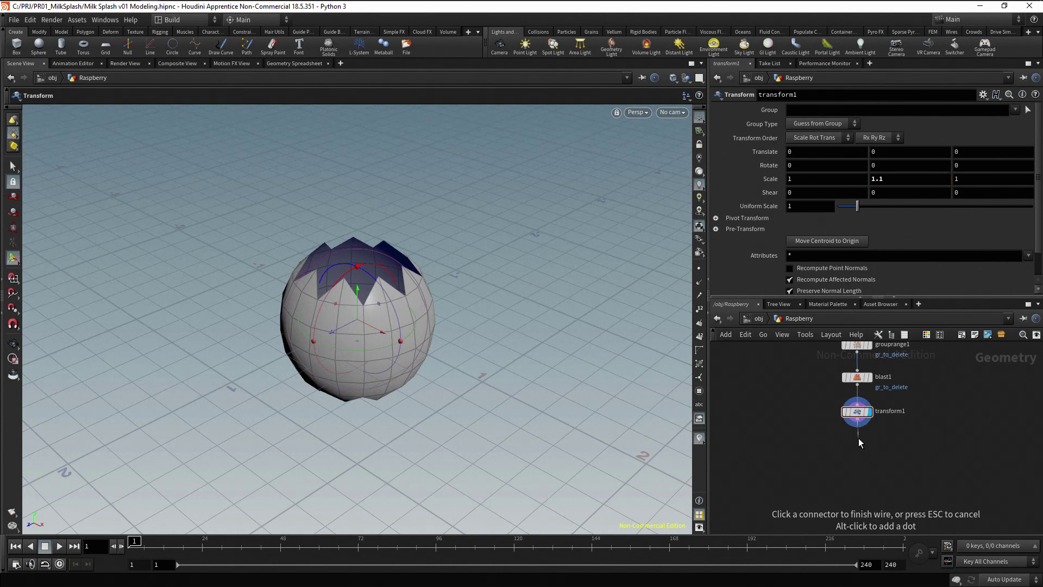
{"action": "key", "text": "Tab"}
{"action": "type", "text": "linear"}
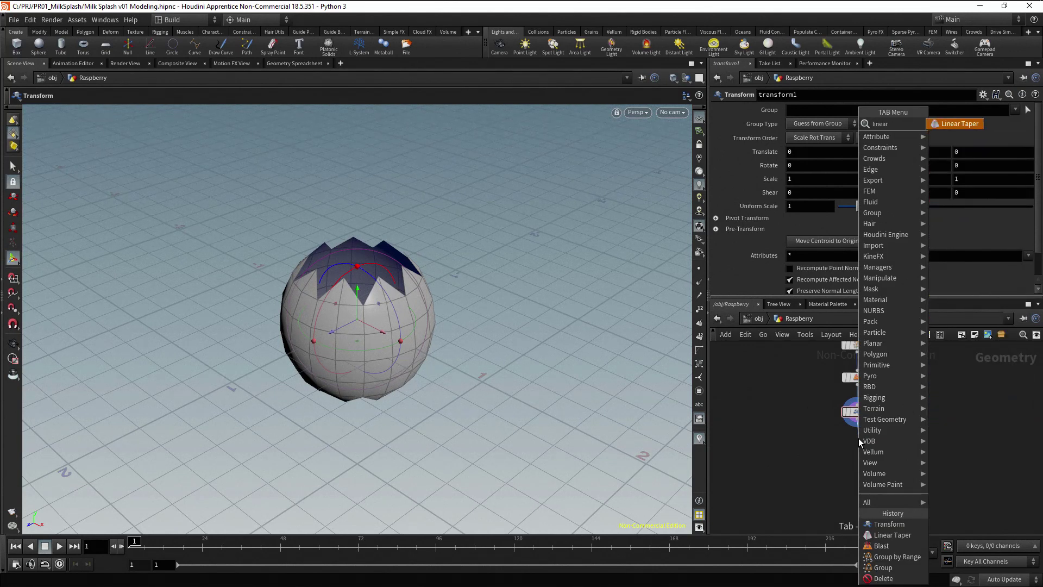
{"action": "key", "text": "Return"}
{"action": "left_click", "coordinate": [858, 440]}
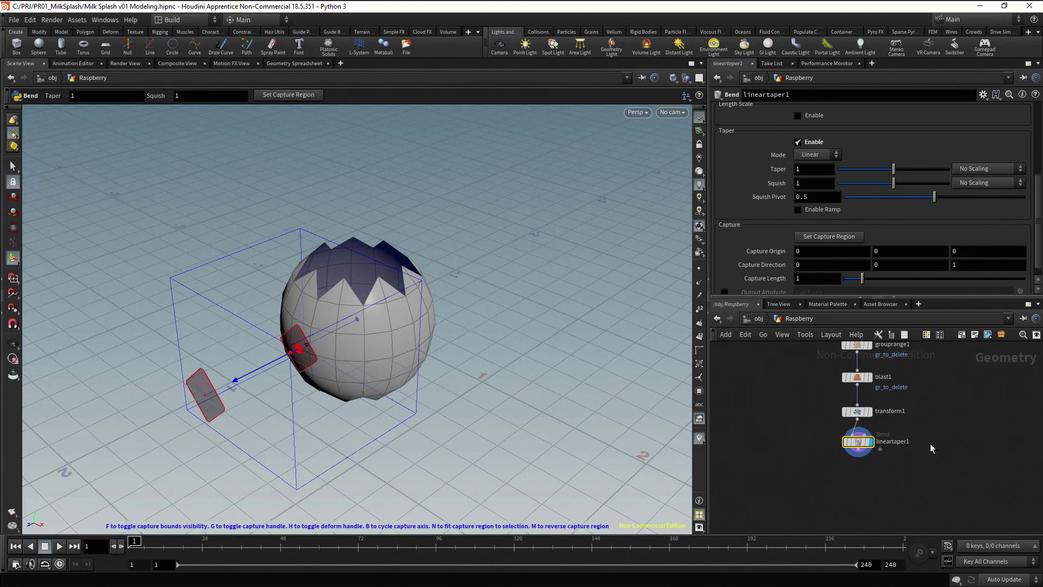
- Set the Linear Taper node's capture direction to 0, -1, 0 so it points straight down
{"action": "left_click", "coordinate": [973, 265]}
{"action": "type", "text": "0"}
{"action": "key", "text": "Return"}
{"action": "left_click", "coordinate": [876, 265]}
{"action": "type", "text": "-1"}
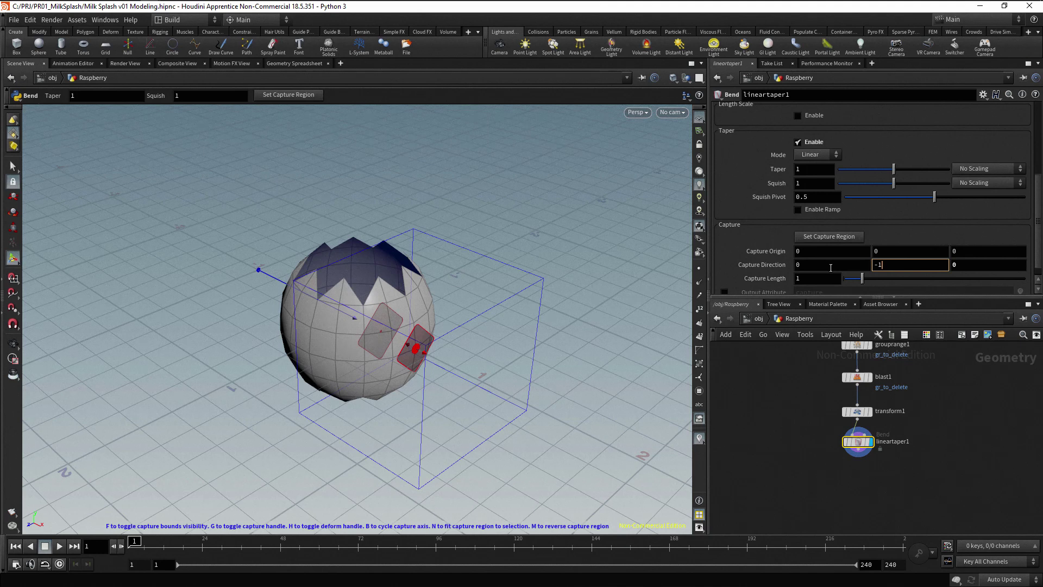
{"action": "key", "text": "Return"}
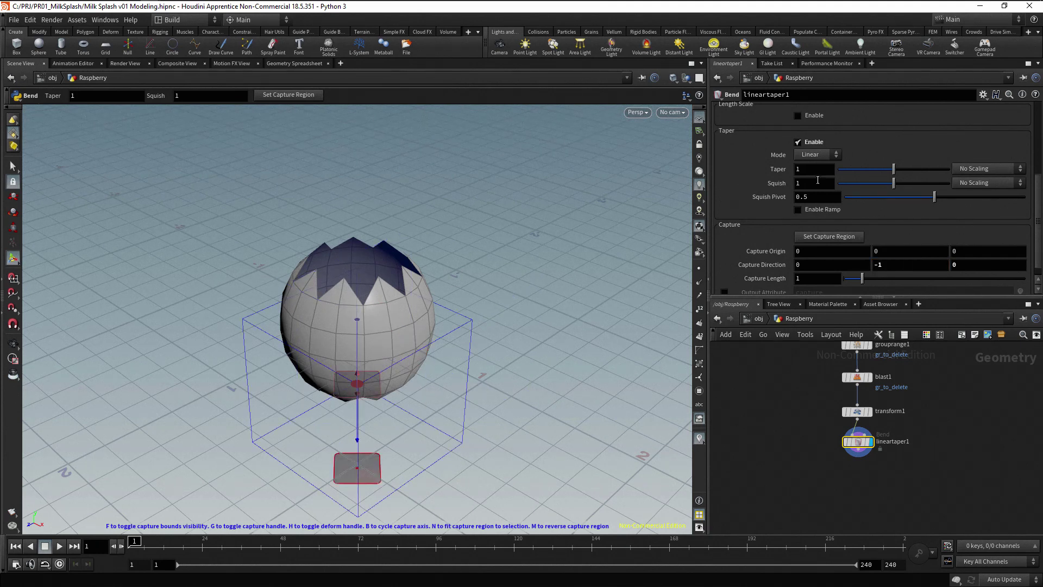
- Set the Linear Taper node's taper to 0.5 and its capture origin Y to 0.2
{"action": "double_click", "coordinate": [807, 170]}
{"action": "type", "text": "0.9"}
{"action": "key", "text": "Return"}
{"action": "scroll", "coordinate": [807, 170], "scroll_direction": "down", "scroll_amount": 3}
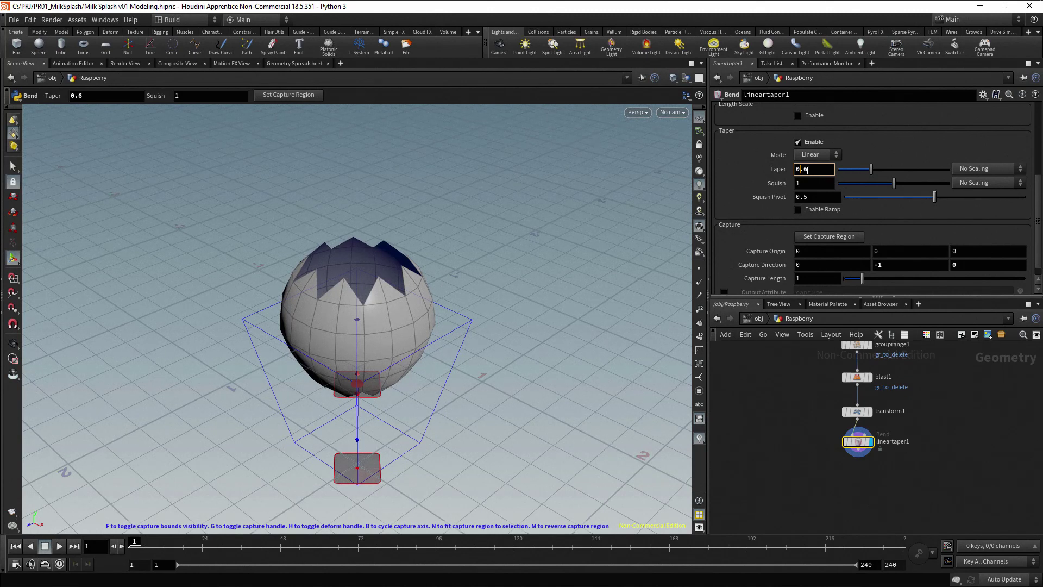
{"action": "scroll", "coordinate": [807, 170], "scroll_direction": "down", "scroll_amount": 1}
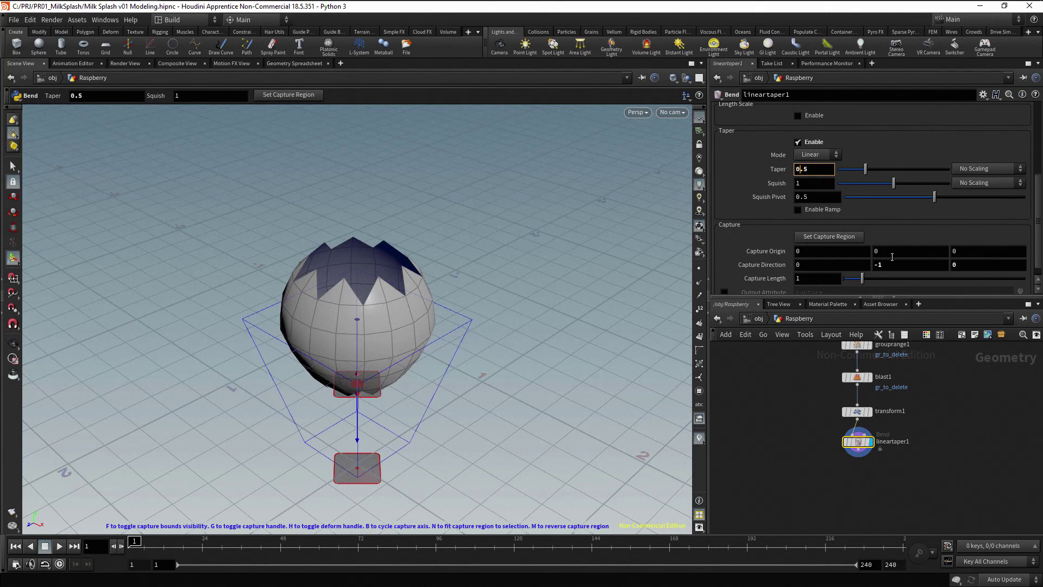
{"action": "left_click", "coordinate": [885, 252]}
{"action": "scroll", "coordinate": [885, 252], "scroll_direction": "up", "scroll_amount": 1}
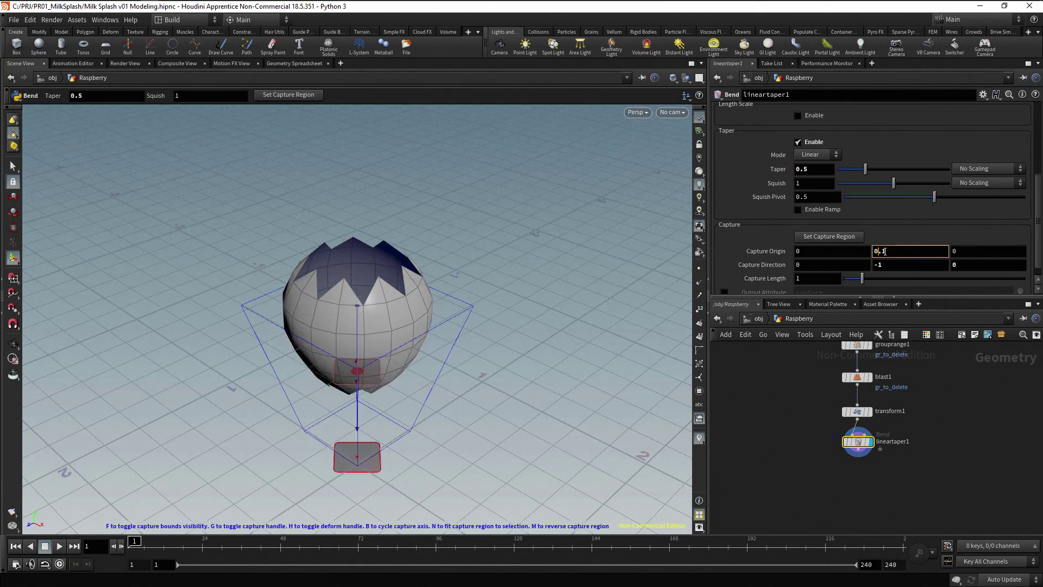
{"action": "scroll", "coordinate": [884, 252], "scroll_direction": "up", "scroll_amount": 1}
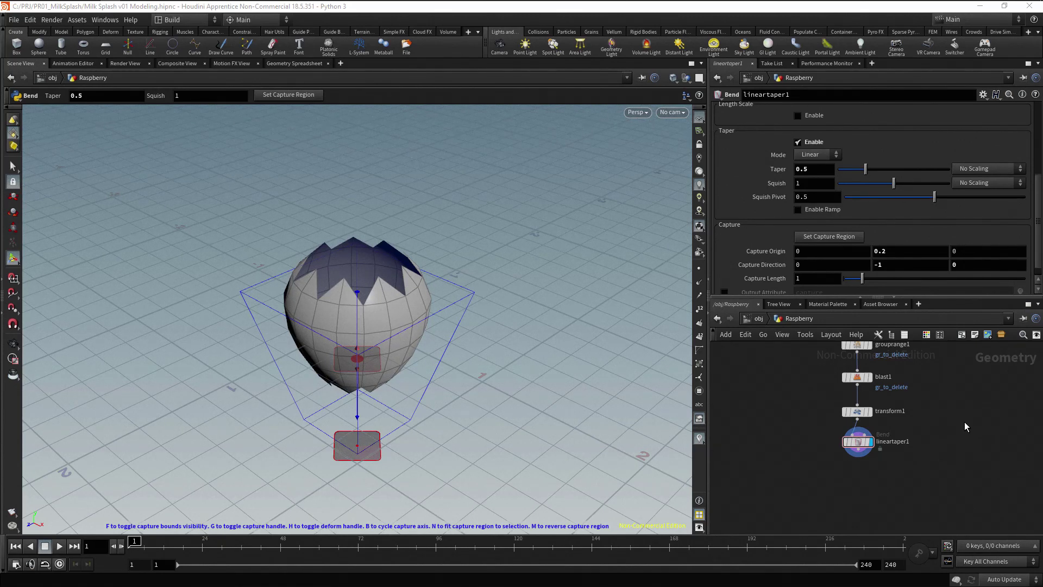
- Add a Twist node wired to the Linear Taper node's output and make it the displayed node
{"action": "left_click", "coordinate": [857, 459]}
{"action": "key", "text": "Tab"}
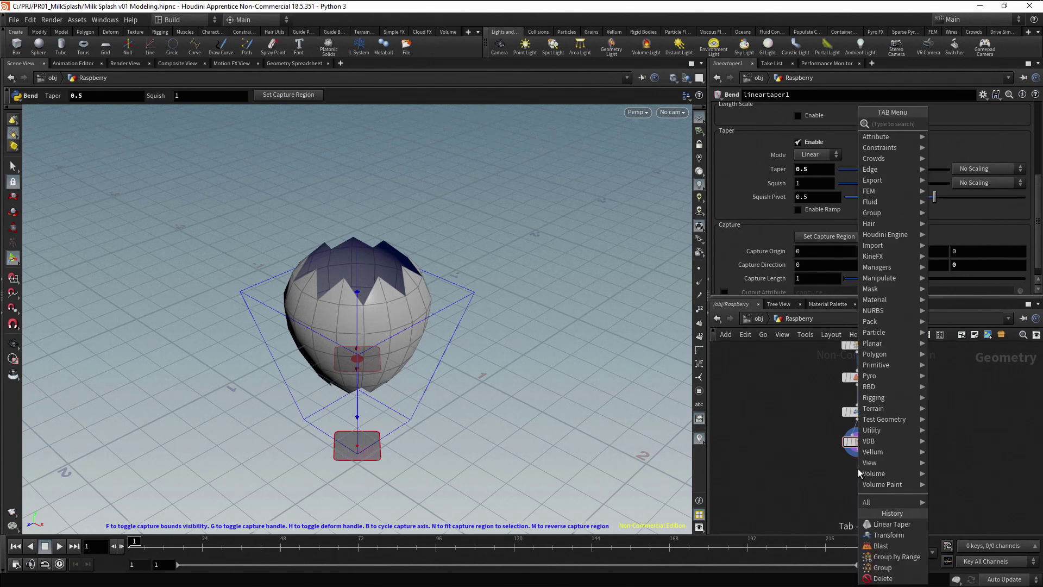
{"action": "type", "text": "twist"}
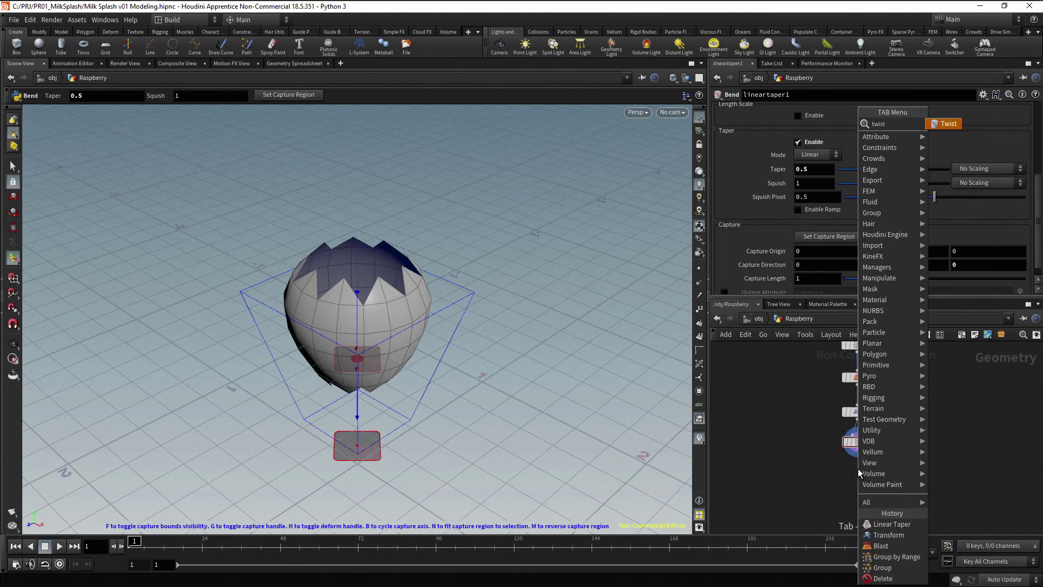
{"action": "key", "text": "Return"}
{"action": "left_click", "coordinate": [858, 470]}
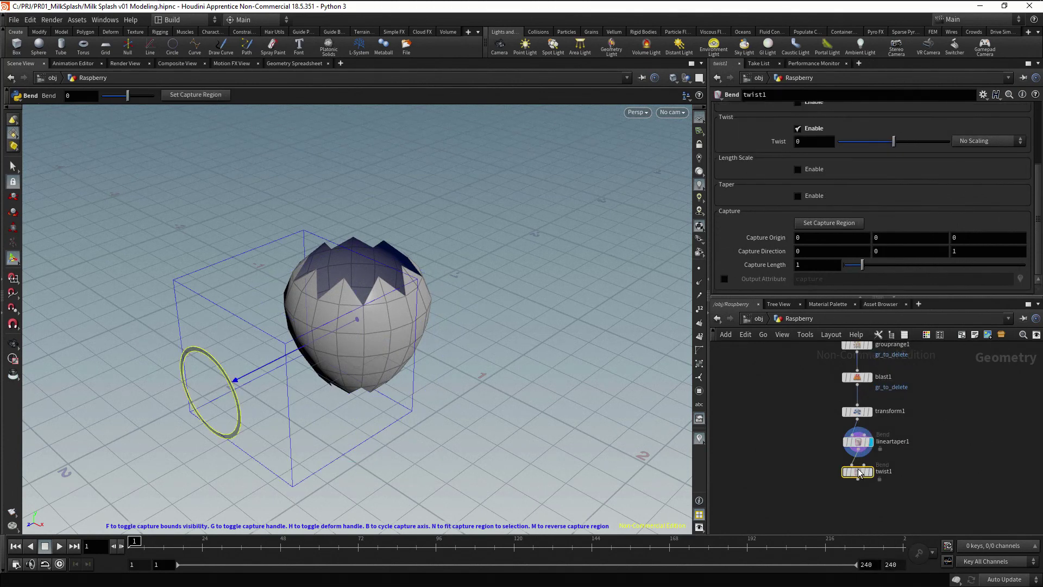
{"action": "left_click", "coordinate": [872, 473]}
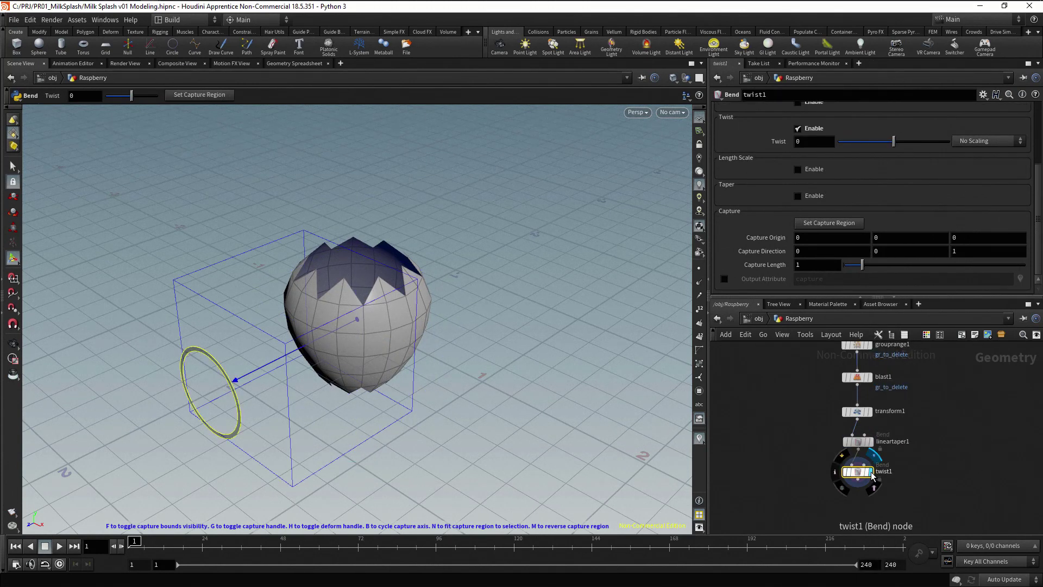
- Set the Twist node's capture direction to 0, 1, 0 so it points straight up
{"action": "left_click", "coordinate": [956, 251]}
{"action": "type", "text": "0"}
{"action": "key", "text": "Return"}
{"action": "left_click", "coordinate": [916, 253]}
{"action": "type", "text": "1"}
{"action": "key", "text": "Return"}
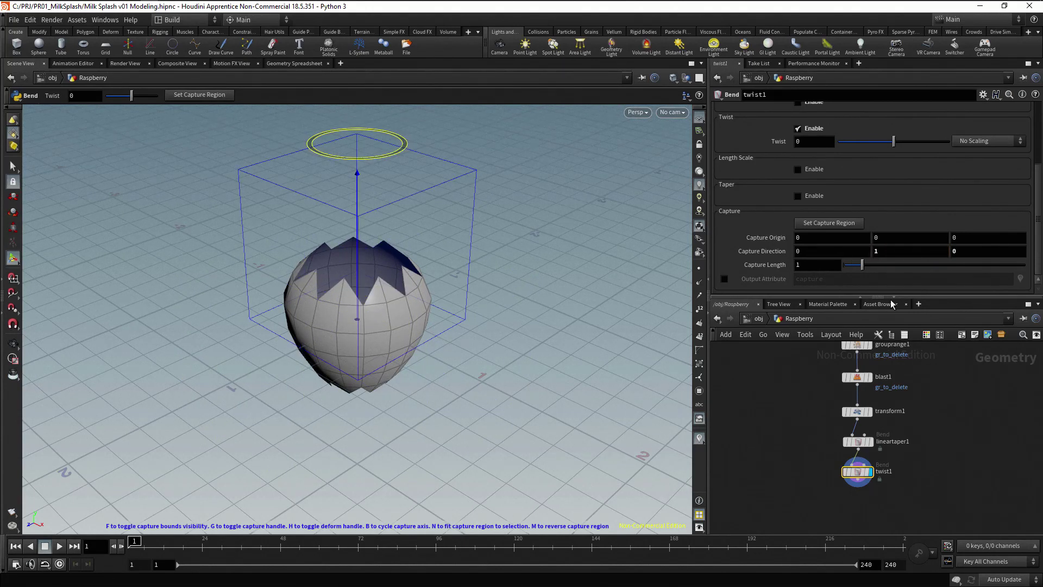
- Set the Twist node's capture origin Y to -0.5 and its twist amount to 64
{"action": "left_click", "coordinate": [885, 237]}
{"action": "type", "text": "-0.5"}
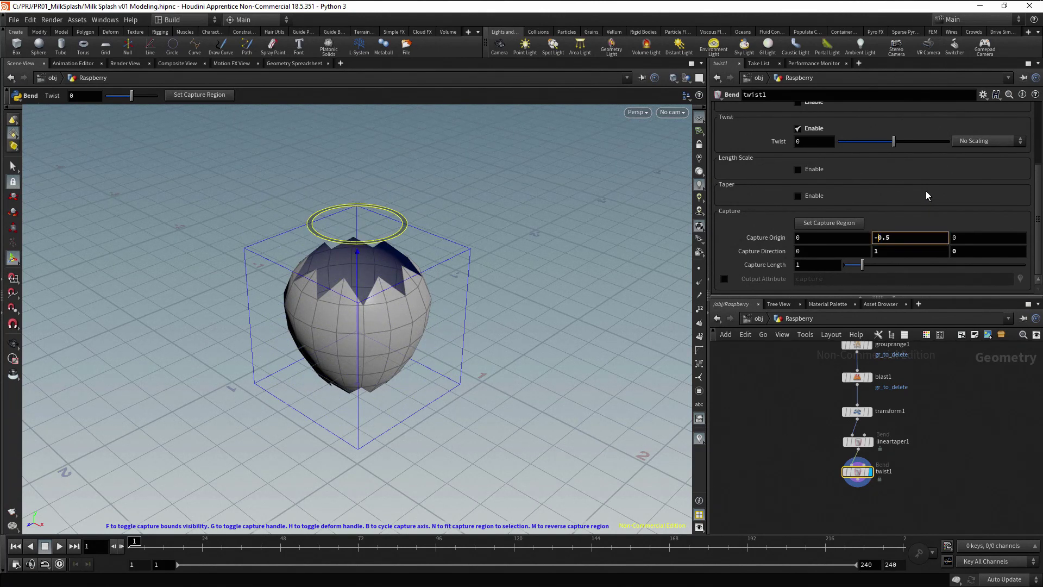
{"action": "left_click_drag", "start_coordinate": [893, 141], "coordinate": [913, 132]}
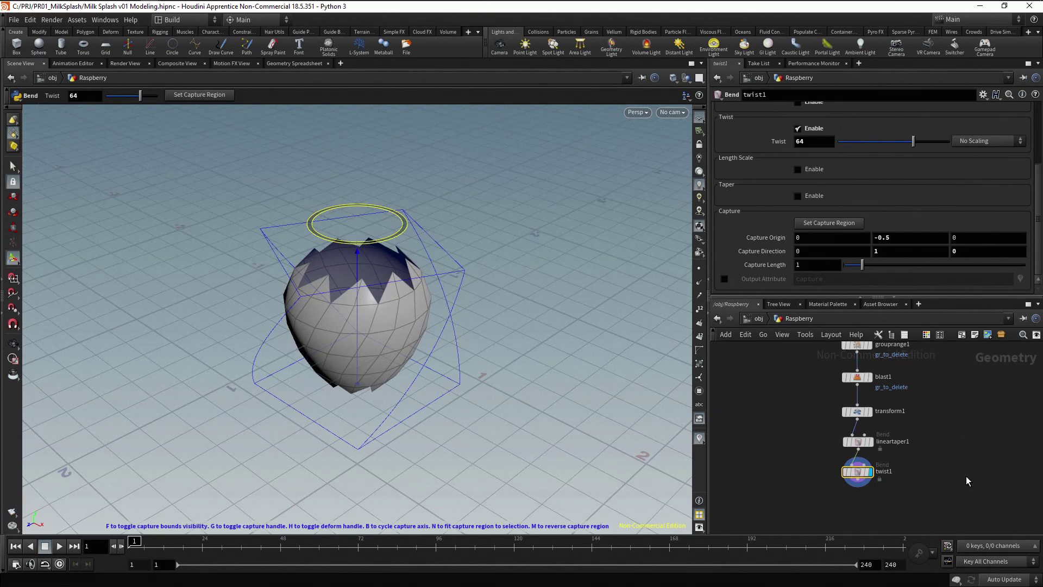
- Add a Mountain node wired to the Twist node's output and make it the displayed node
{"action": "left_click", "coordinate": [858, 485]}
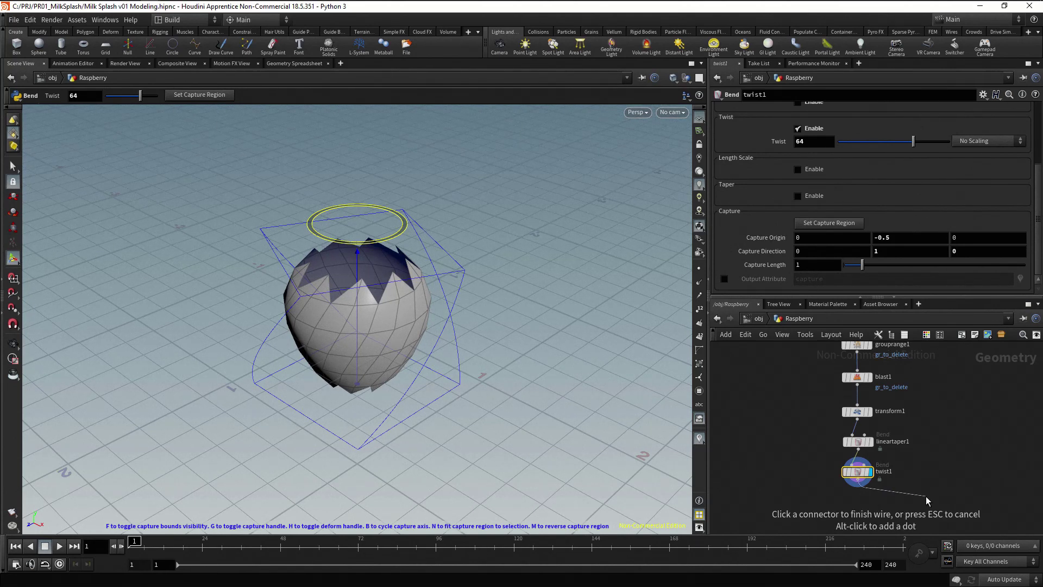
{"action": "key", "text": "Tab"}
{"action": "type", "text": "mount"}
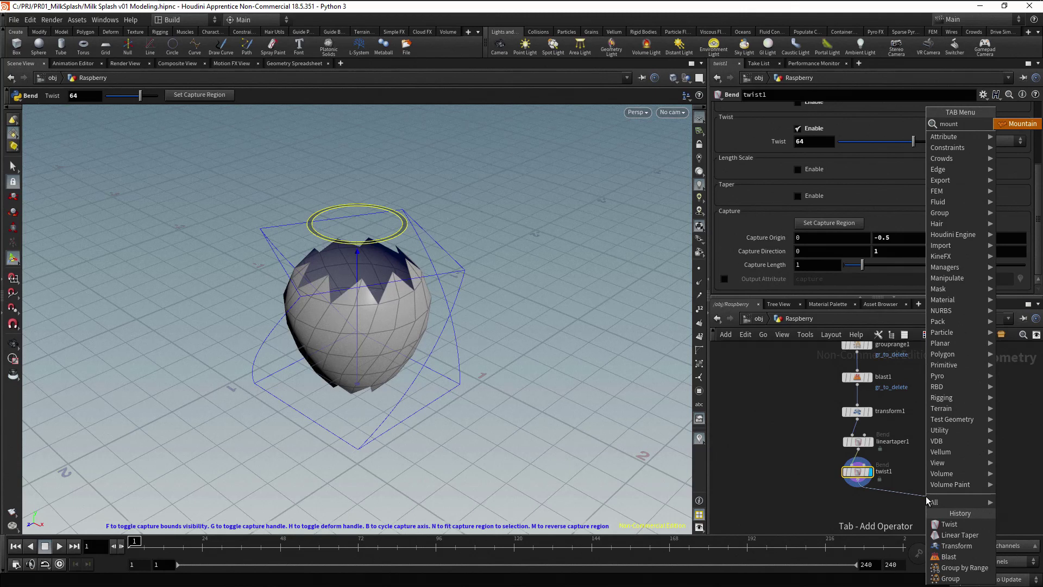
{"action": "key", "text": "Return"}
{"action": "left_click", "coordinate": [925, 501]}
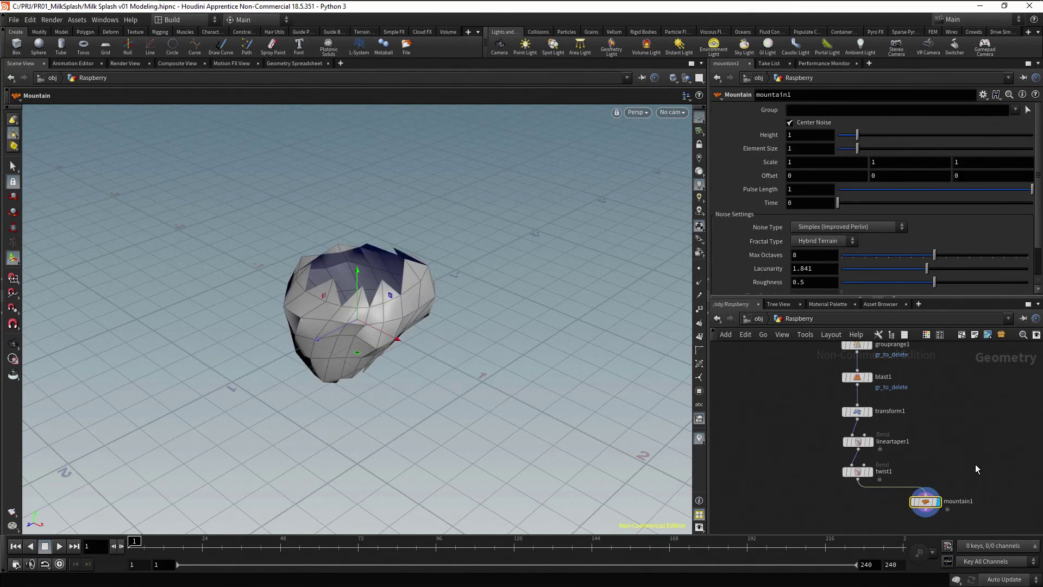
- Set the Mountain node's roughness to 0.1, element size to 0.2 and height to 0.1
{"action": "left_click", "coordinate": [815, 282]}
{"action": "type", "text": "0.1"}
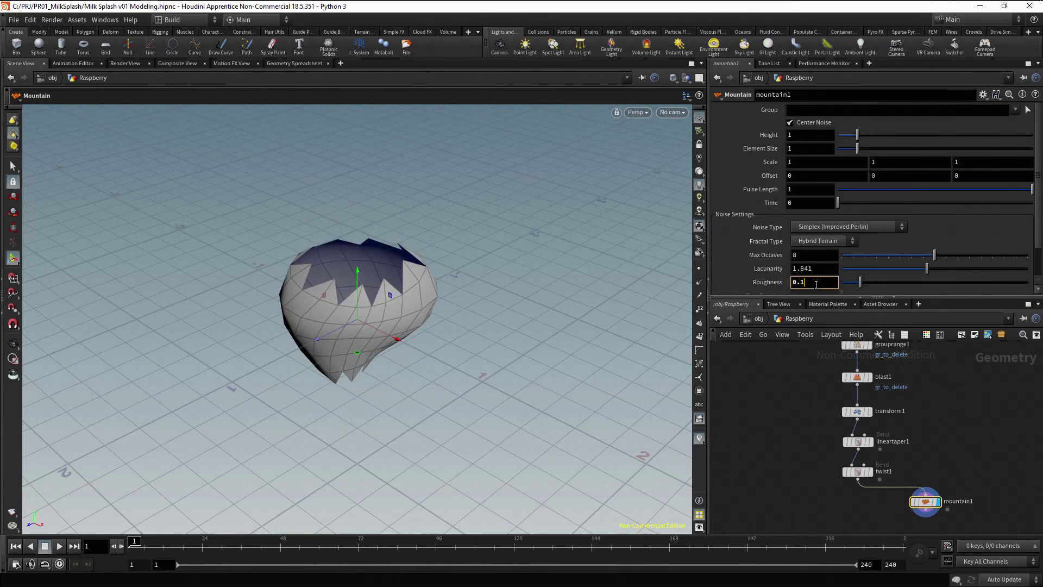
{"action": "left_click", "coordinate": [807, 149]}
{"action": "type", "text": "0.7"}
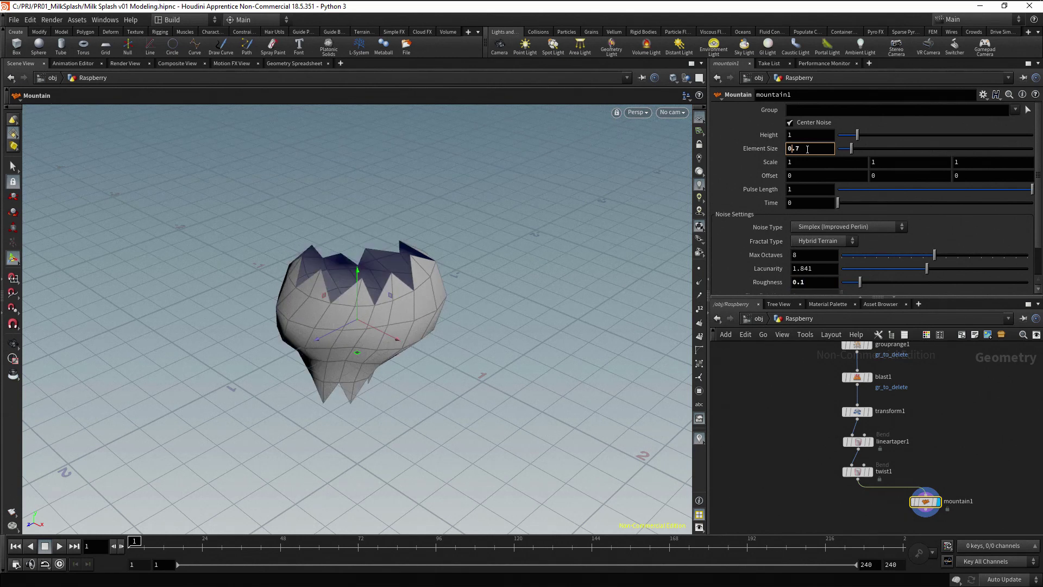
{"action": "key", "text": "BackSpace"}
{"action": "type", "text": "3"}
{"action": "key", "text": "BackSpace"}
{"action": "type", "text": "2"}
{"action": "left_click", "coordinate": [808, 134]}
{"action": "type", "text": "0.1"}
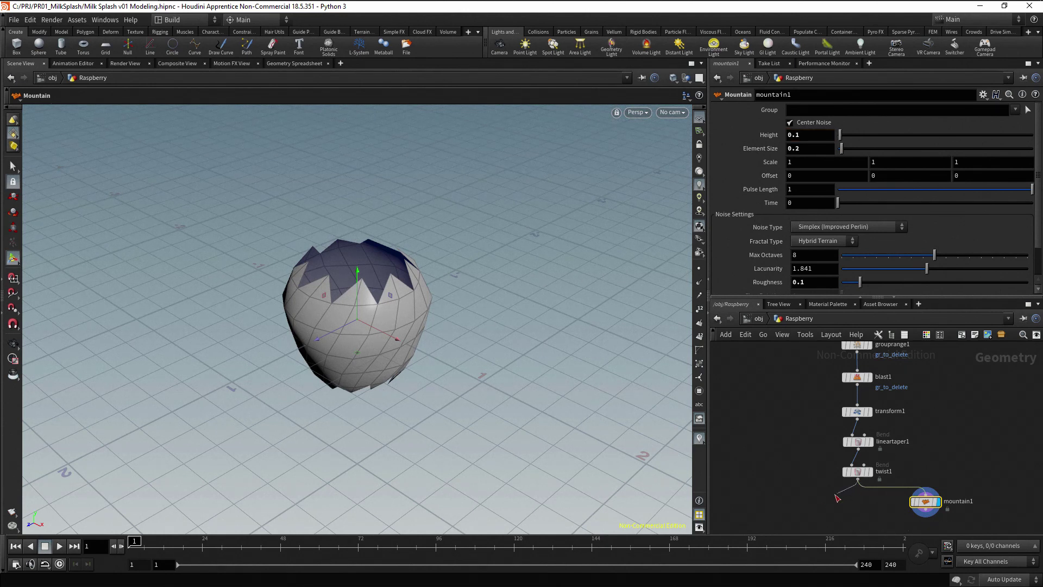
- Add a Point VOP node as a second branch from the Twist node's output and make it the displayed node
{"action": "left_click_drag", "start_coordinate": [858, 480], "coordinate": [812, 505]}
{"action": "left_click", "coordinate": [812, 505]}
{"action": "type", "text": "pointvop"}
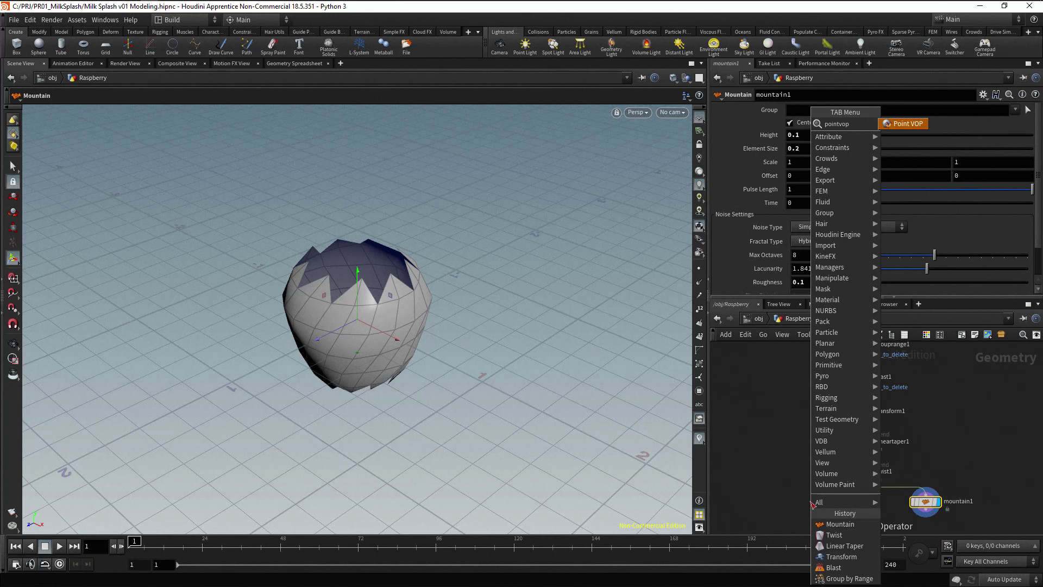
{"action": "key", "text": "Return"}
{"action": "left_click", "coordinate": [810, 502]}
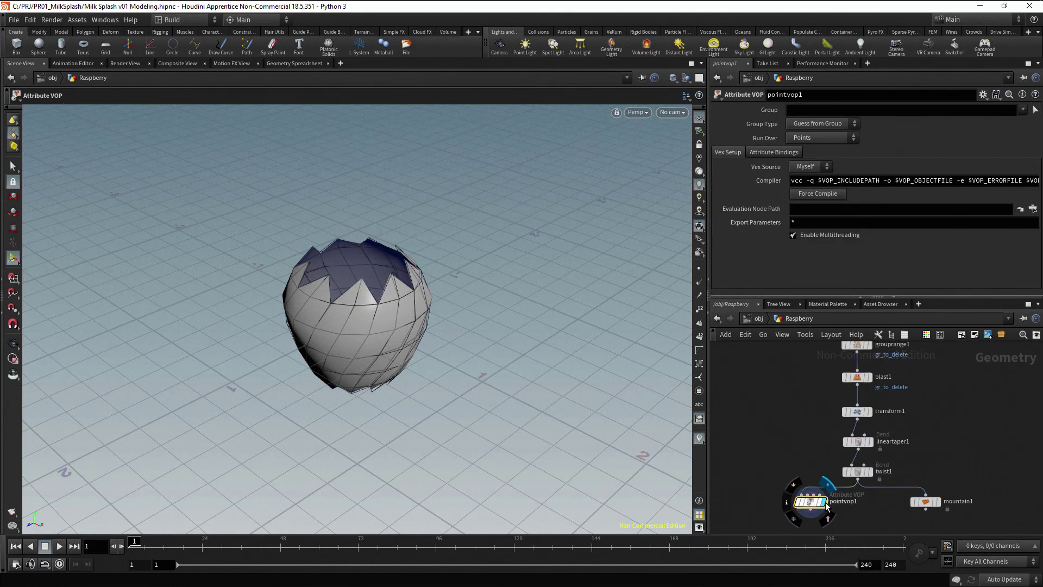
- Inside the Point VOP network, add a Turbulent Noise node beside the global parameters and set its signature to 3D Noise
{"action": "double_click", "coordinate": [826, 502]}
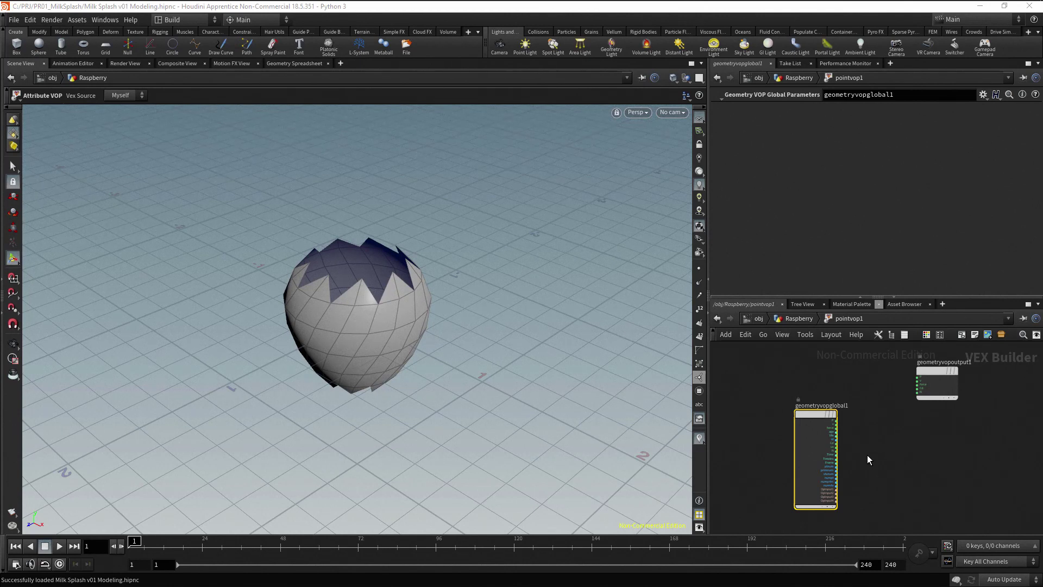
{"action": "key", "text": "Tab"}
{"action": "type", "text": "tur"}
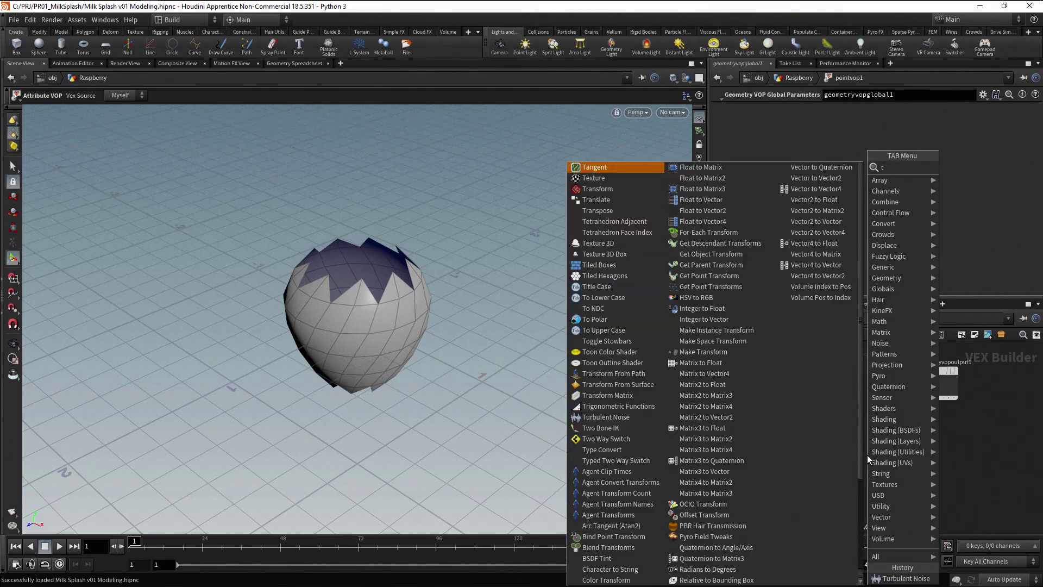
{"action": "key", "text": "Return"}
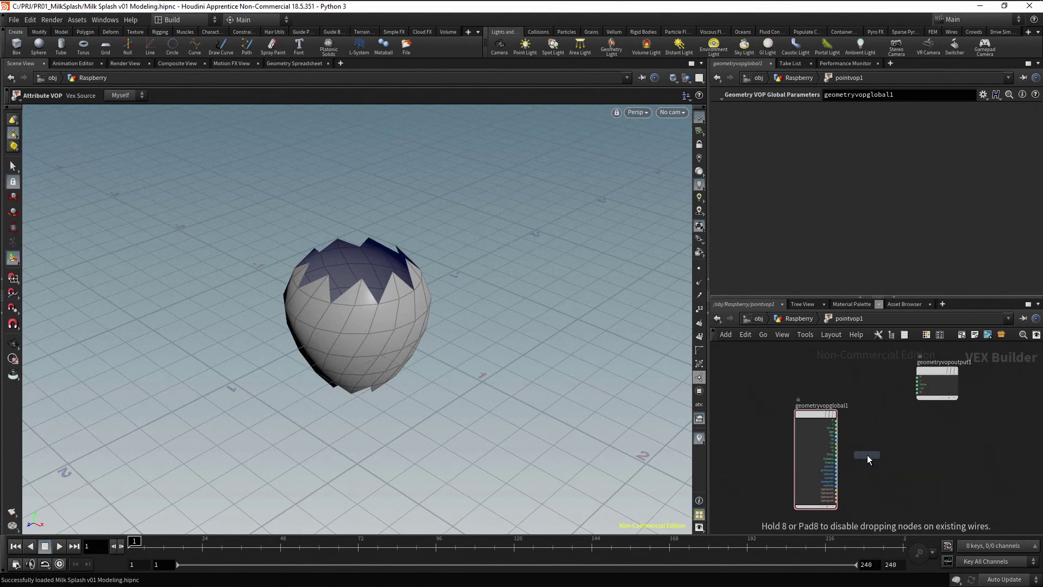
{"action": "left_click", "coordinate": [867, 455]}
{"action": "left_click_drag", "start_coordinate": [879, 441], "coordinate": [882, 438]}
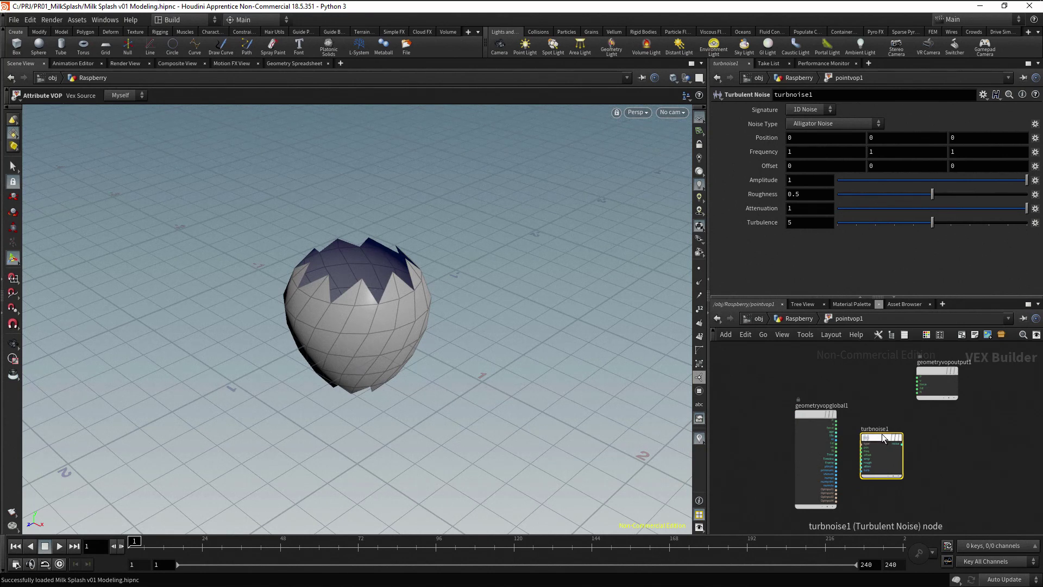
{"action": "left_click", "coordinate": [828, 110]}
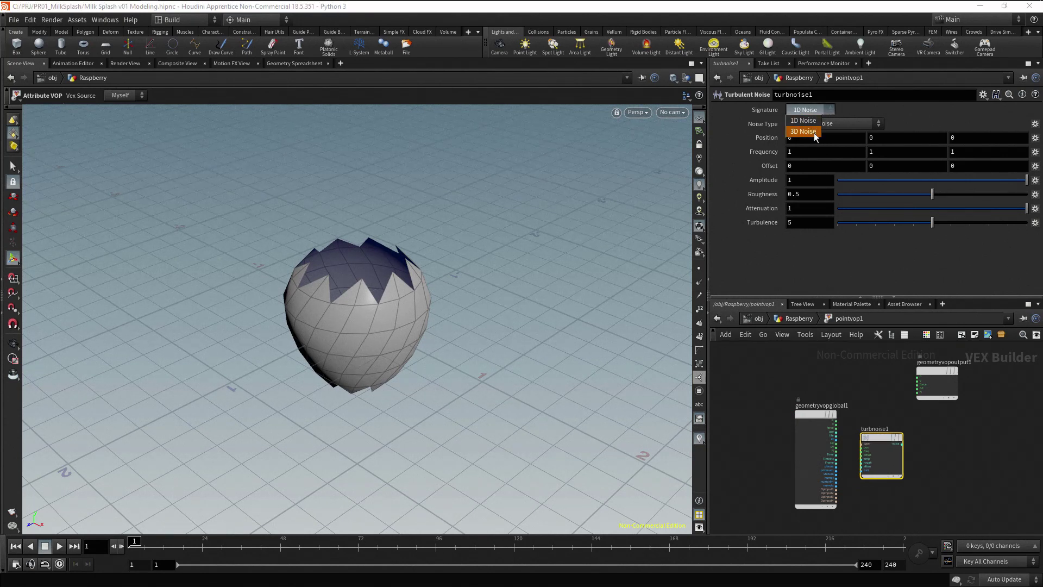
{"action": "left_click", "coordinate": [808, 132]}
- Wire the global P into the Turbulent Noise node's pos input and its noise output into P on the repositioned geometry output node
{"action": "left_click_drag", "start_coordinate": [934, 370], "coordinate": [964, 457]}
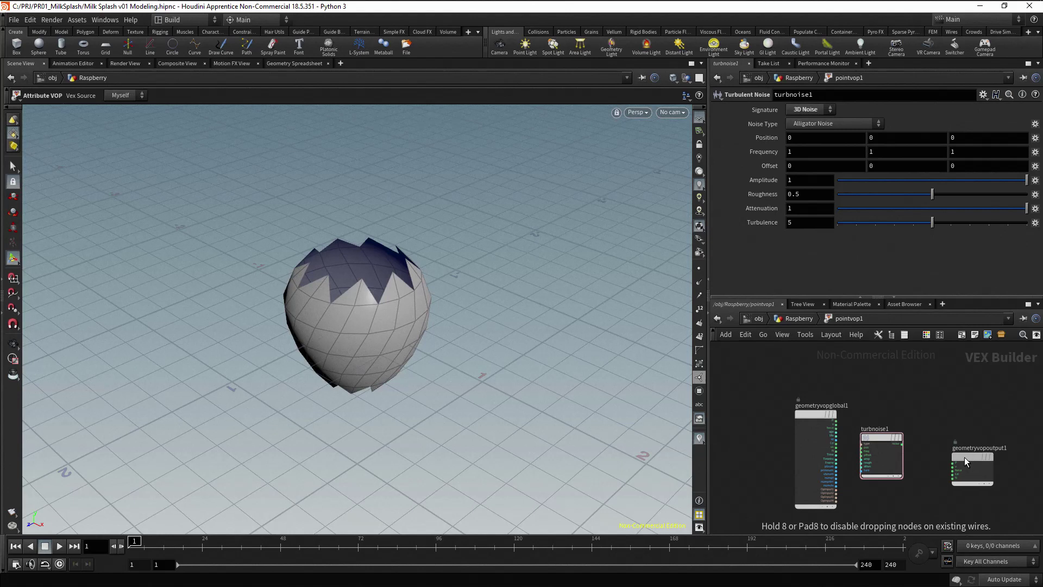
{"action": "scroll", "coordinate": [846, 423], "scroll_direction": "up", "scroll_amount": 1}
{"action": "scroll", "coordinate": [846, 423], "scroll_direction": "up", "scroll_amount": 2}
{"action": "left_click", "coordinate": [812, 379]}
{"action": "left_click", "coordinate": [856, 426]}
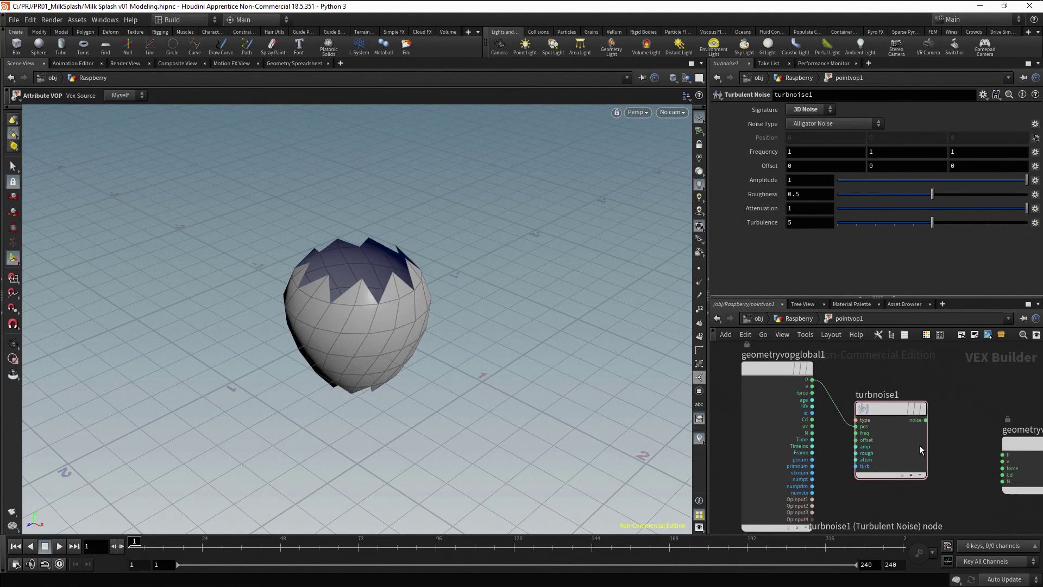
{"action": "left_click", "coordinate": [925, 420]}
{"action": "left_click", "coordinate": [978, 466]}
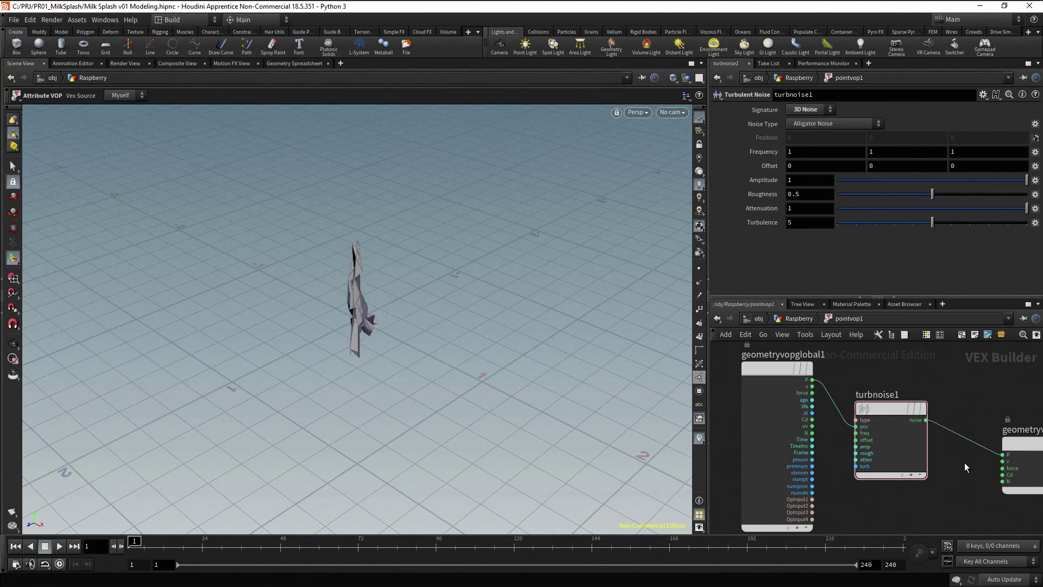
{"action": "scroll", "coordinate": [964, 466], "scroll_direction": "down", "scroll_amount": 1}
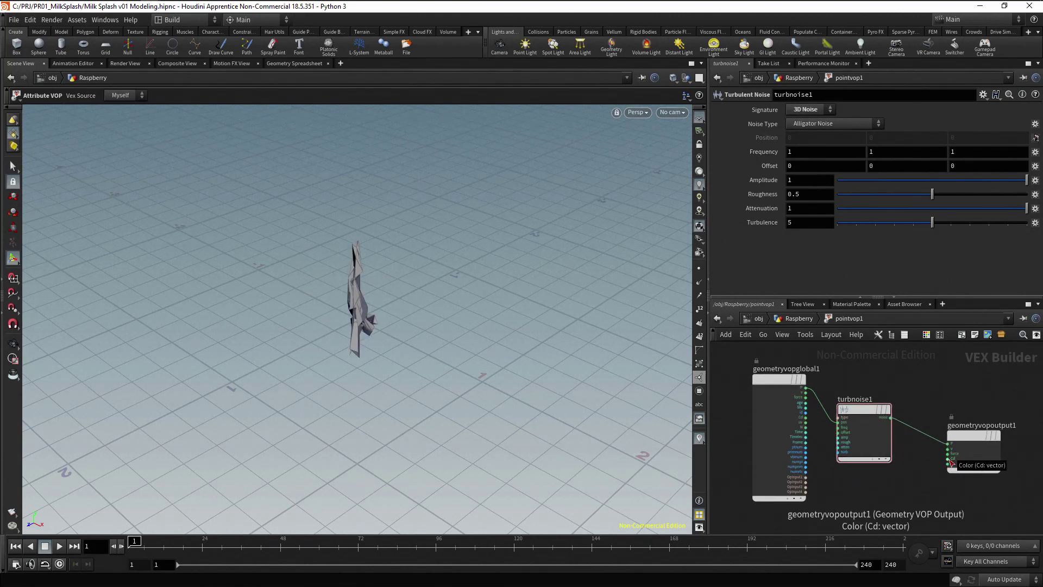
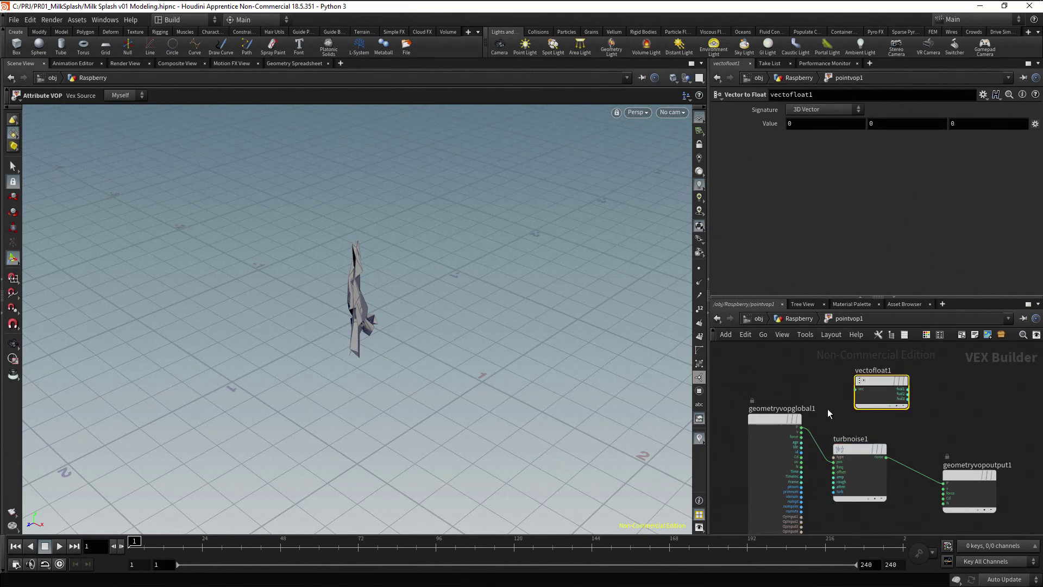
- Connect the global P to the existing Vector to Float node and add a second Vector to Float node above the geometry output
{"action": "left_click", "coordinate": [802, 428]}
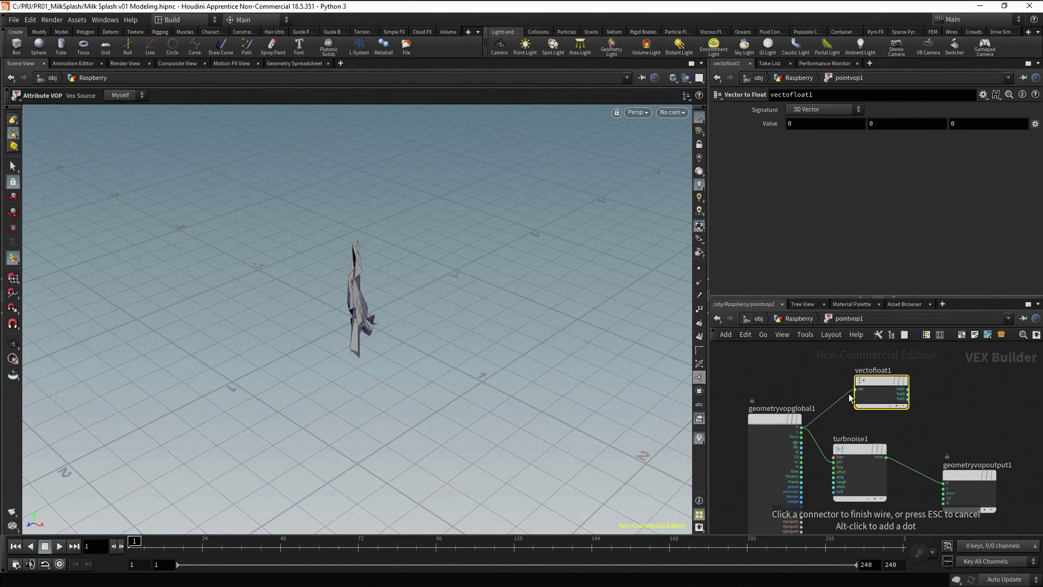
{"action": "left_click", "coordinate": [857, 389]}
{"action": "key", "text": "Tab"}
{"action": "type", "text": "vectortofloa"}
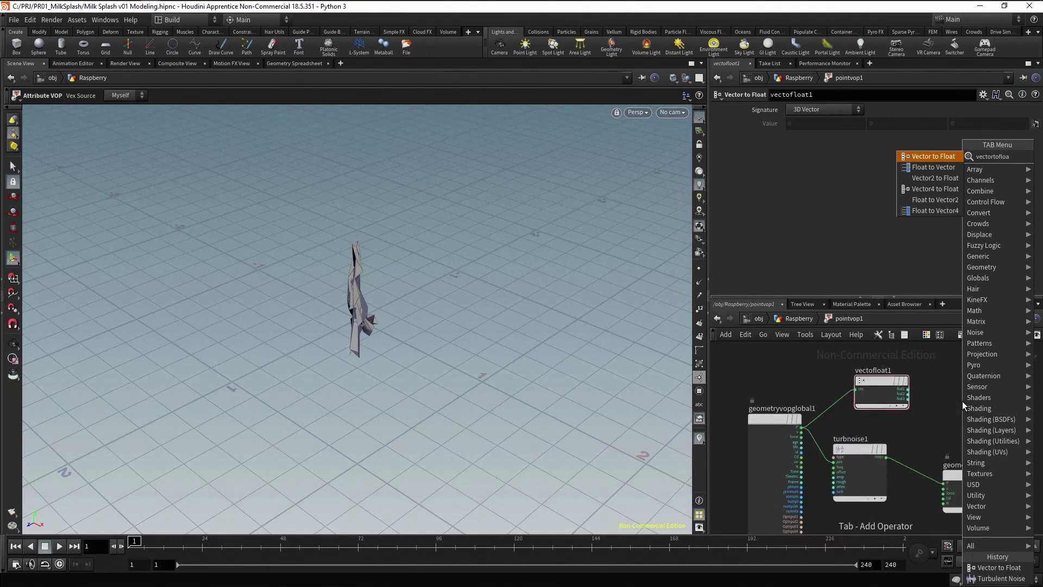
{"action": "key", "text": "Return"}
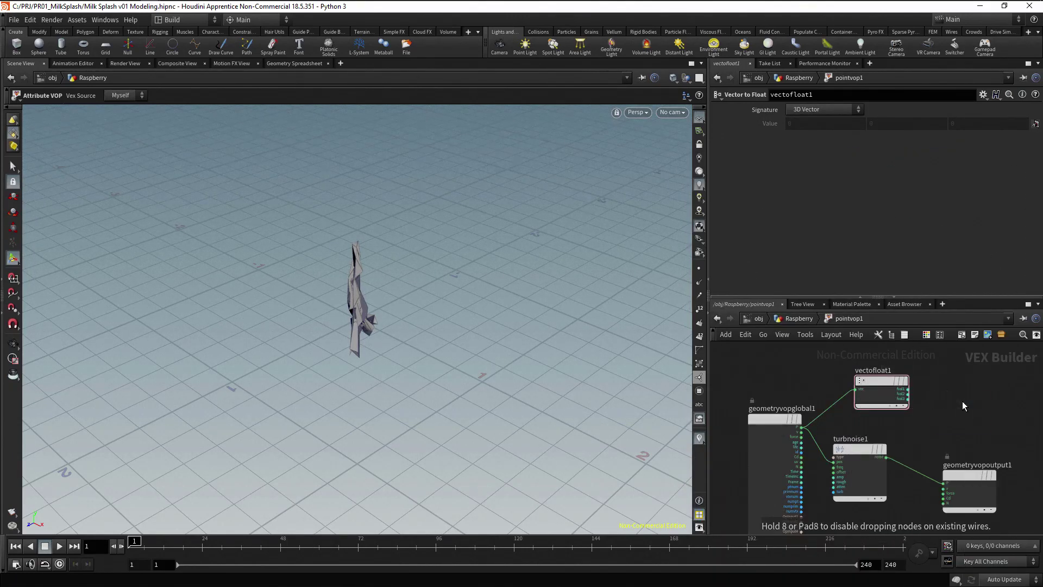
{"action": "left_click", "coordinate": [962, 401]}
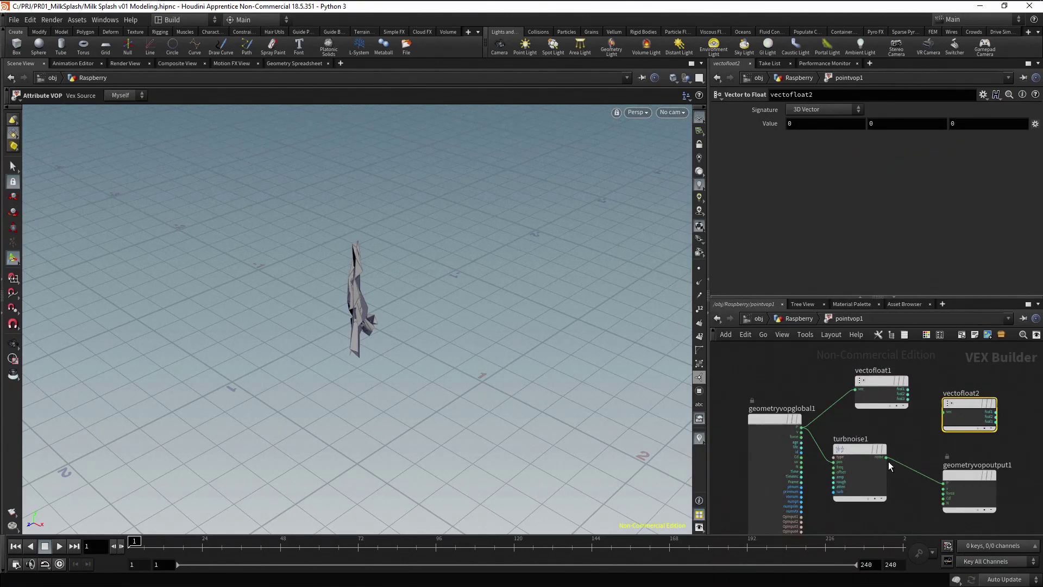
- Wire the Turbulent Noise output into the second Vector to Float node, maximise the network view, and create an Add node
{"action": "left_click_drag", "start_coordinate": [887, 458], "coordinate": [943, 421]}
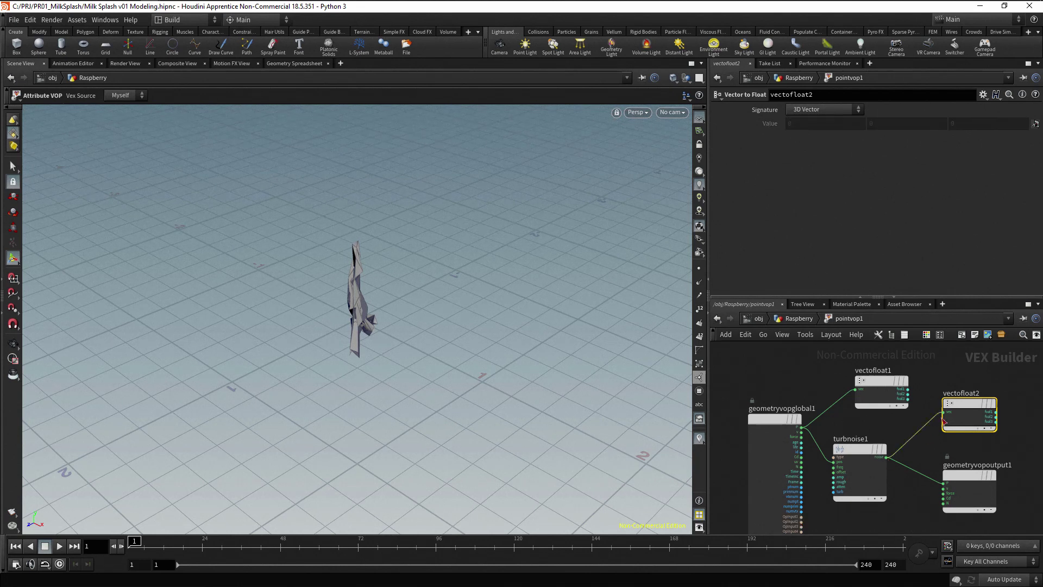
{"action": "left_click", "coordinate": [1027, 304]}
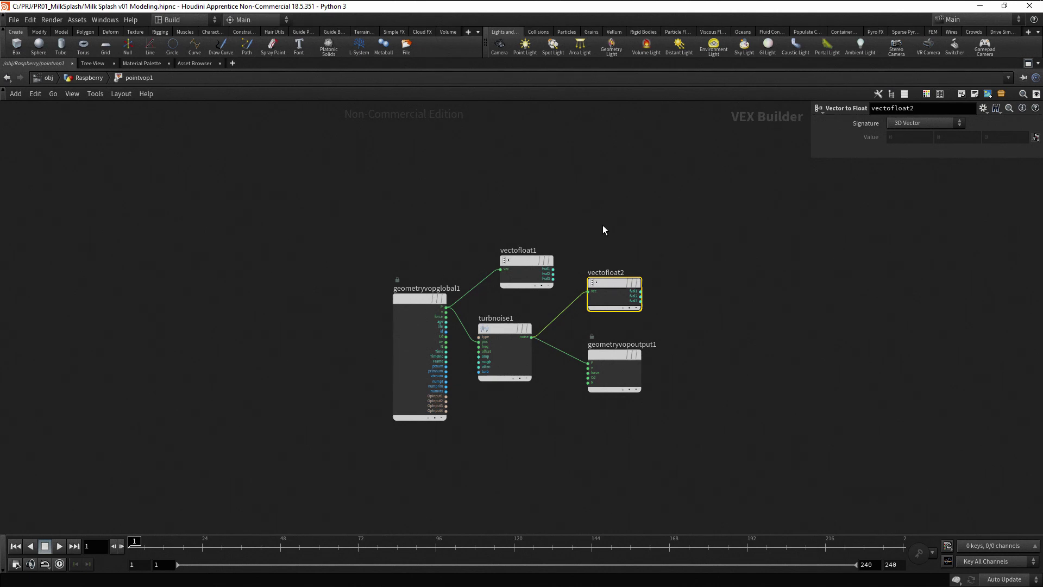
{"action": "key", "text": "Tab"}
{"action": "type", "text": "a"}
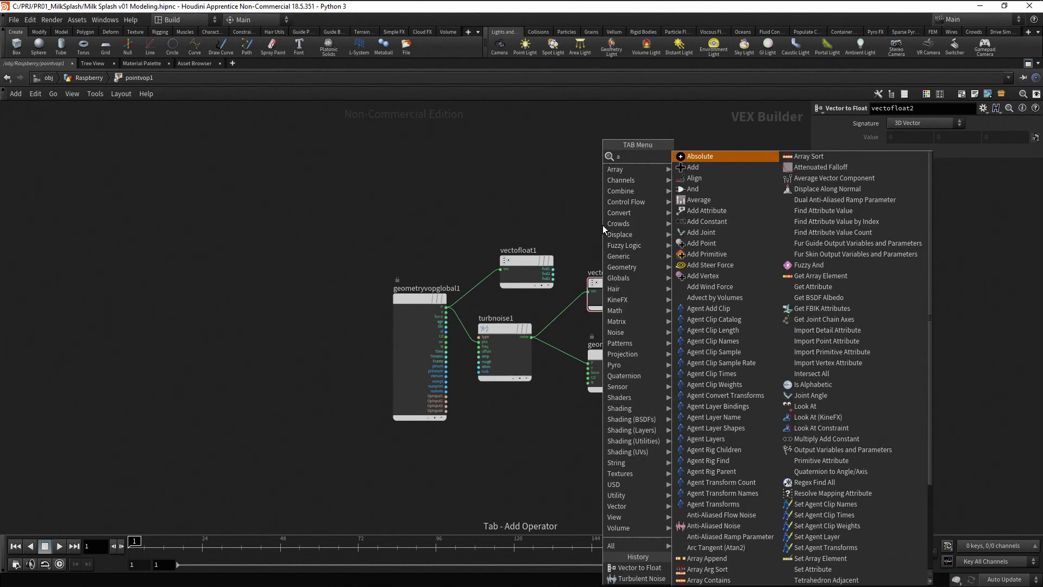
{"action": "type", "text": "dd"}
{"action": "key", "text": "Return"}
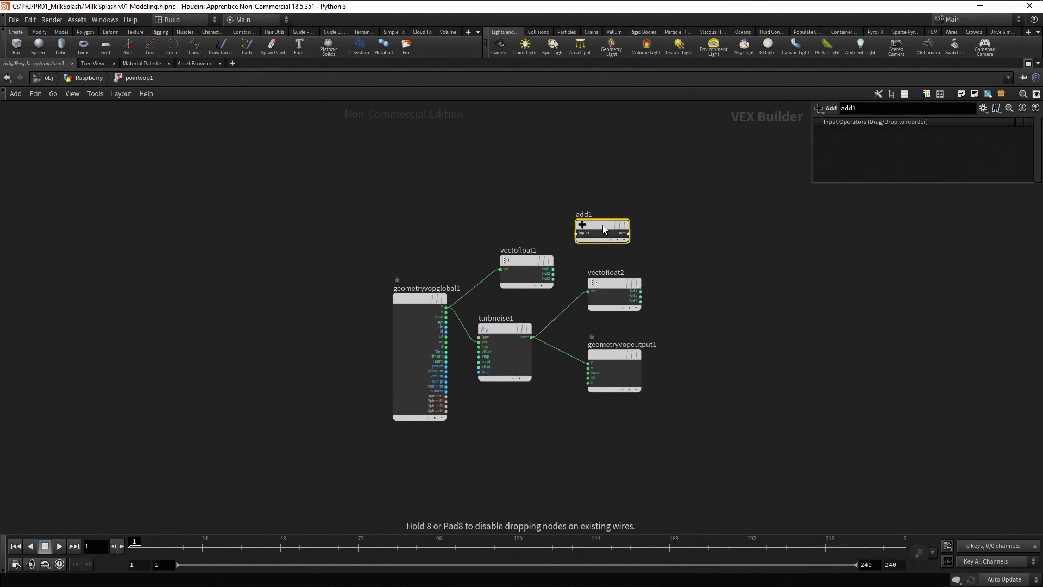
- Spread out the VOP nodes, moving the noise and second Vector to Float lower and the geometry output farther from the Add node
{"action": "left_click_drag", "start_coordinate": [613, 354], "coordinate": [724, 374]}
{"action": "left_click_drag", "start_coordinate": [498, 330], "coordinate": [510, 376]}
{"action": "left_click_drag", "start_coordinate": [607, 281], "coordinate": [587, 334]}
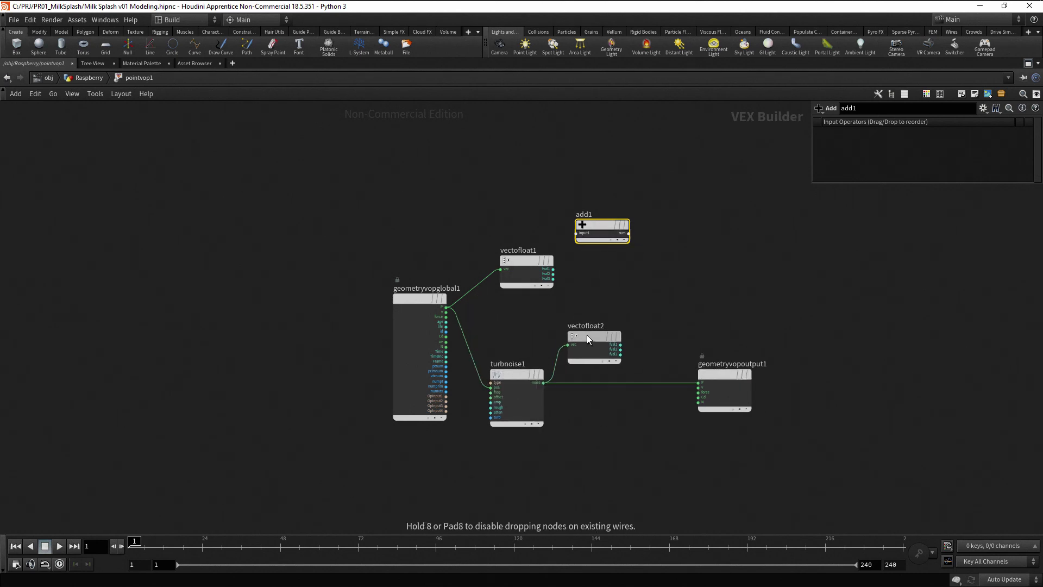
{"action": "left_click_drag", "start_coordinate": [530, 260], "coordinate": [520, 254]}
{"action": "left_click_drag", "start_coordinate": [605, 223], "coordinate": [629, 230]}
- Feed the first Vector to Float's fval2 and the second Vector to Float's fval1 into the Add node's inputs
{"action": "left_click", "coordinate": [543, 267]}
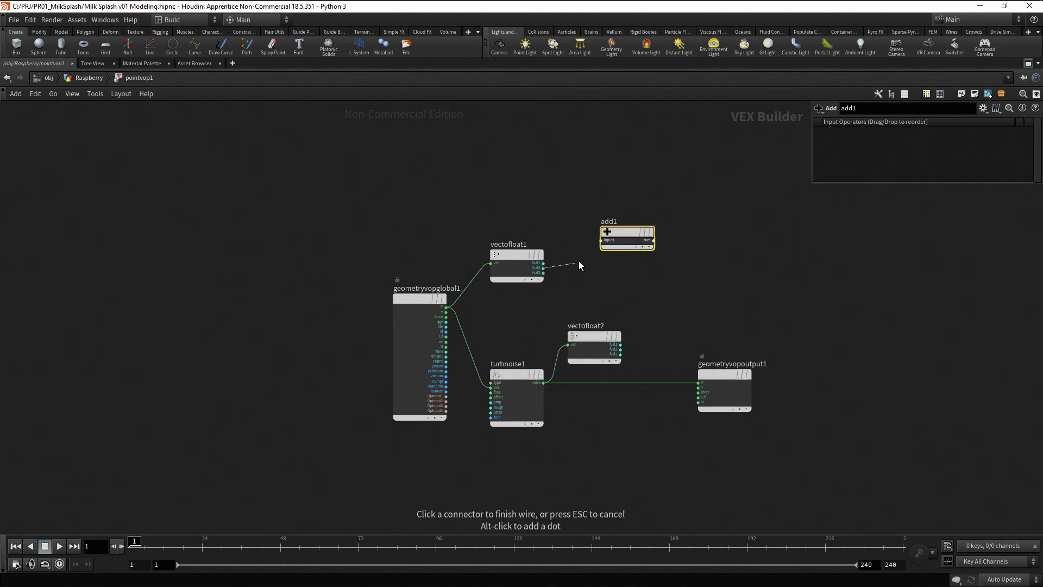
{"action": "left_click", "coordinate": [601, 240]}
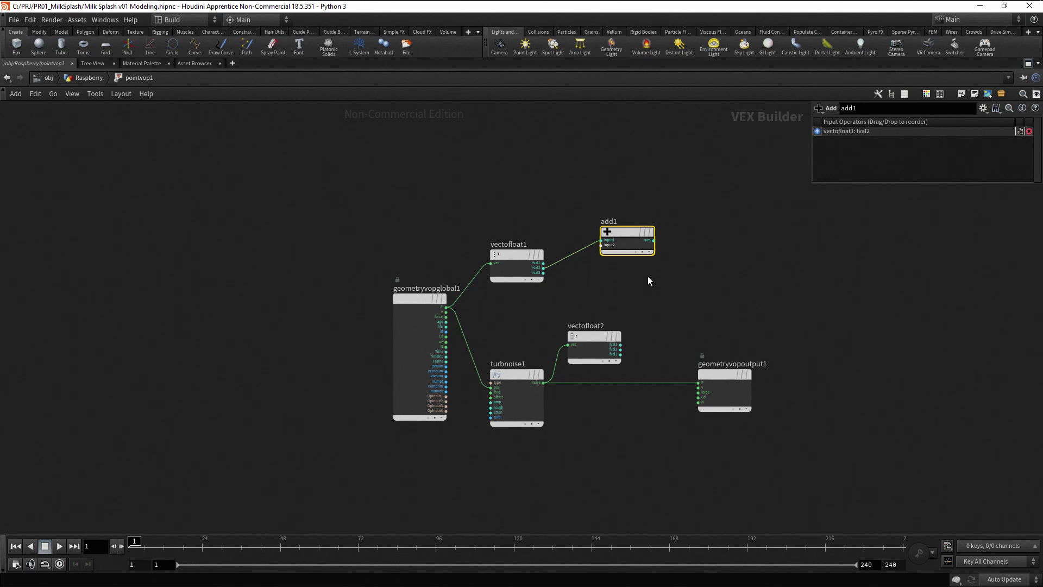
{"action": "left_click", "coordinate": [611, 337]}
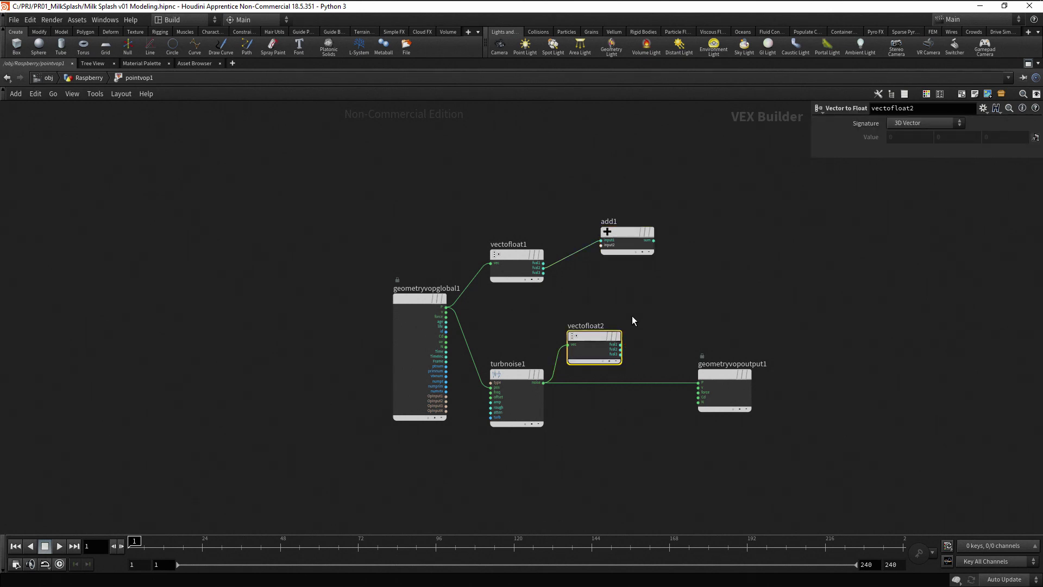
{"action": "left_click", "coordinate": [620, 344]}
{"action": "left_click", "coordinate": [600, 244]}
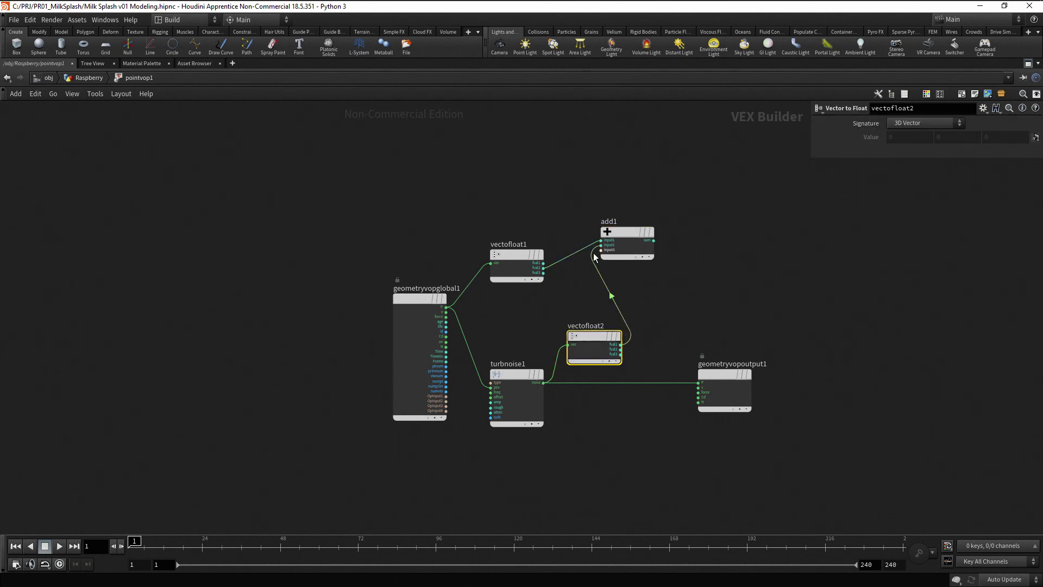
- Align the first Vector to Float above the second, place Add just after them, and move the geometry output farther away
{"action": "left_click_drag", "start_coordinate": [626, 233], "coordinate": [665, 253]}
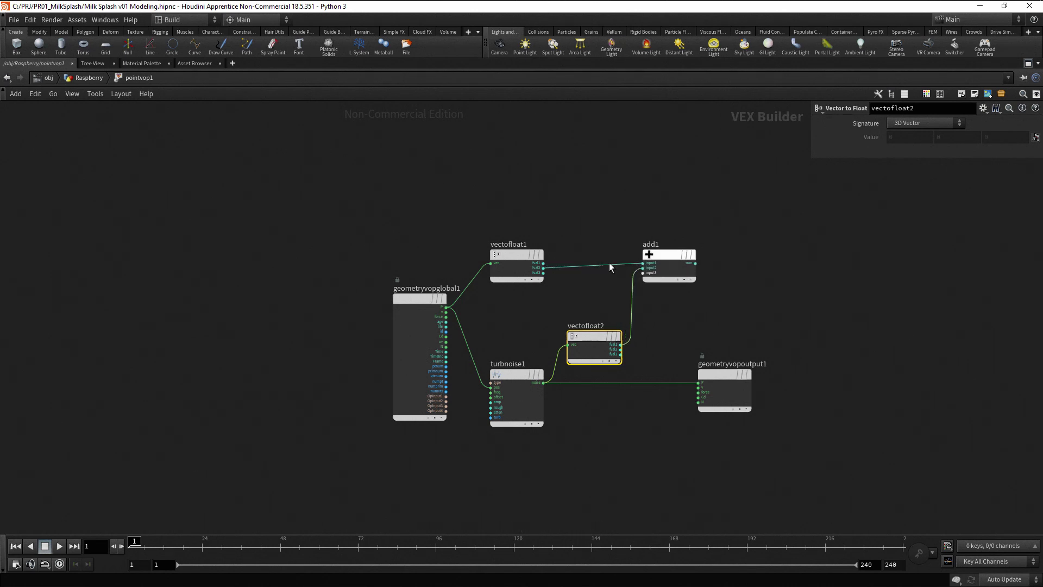
{"action": "left_click_drag", "start_coordinate": [509, 260], "coordinate": [586, 259]}
{"action": "left_click_drag", "start_coordinate": [672, 252], "coordinate": [690, 286]}
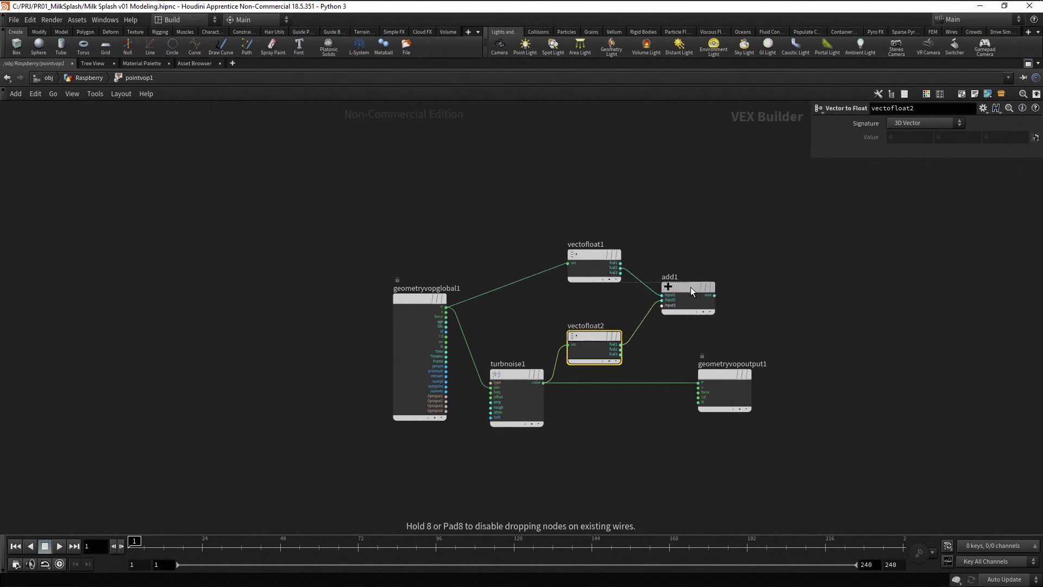
{"action": "left_click_drag", "start_coordinate": [722, 375], "coordinate": [844, 349]}
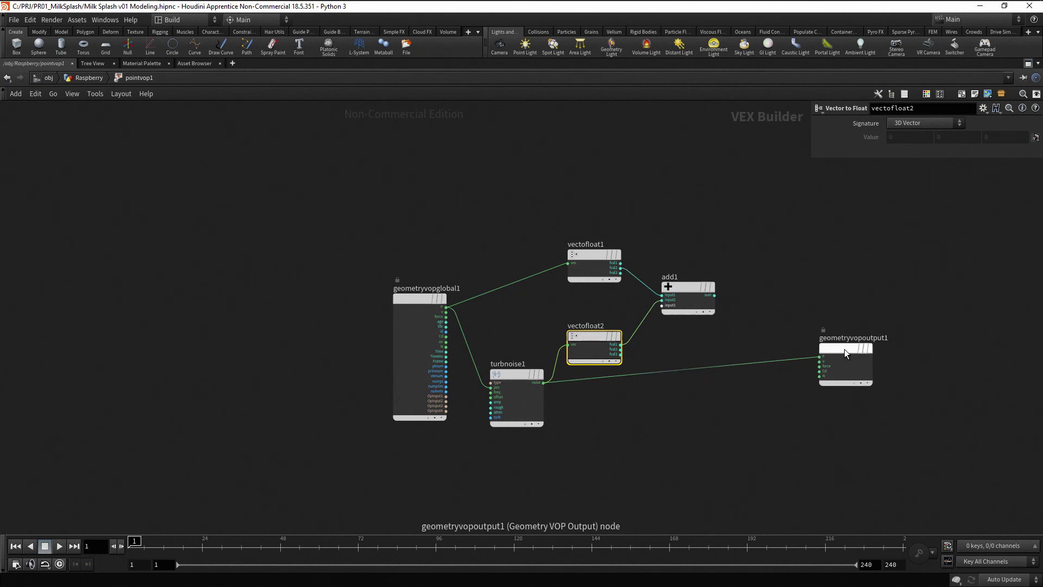
- Create a Float to Vector node and place it between the Add node and the geometry output
{"action": "key", "text": "Tab"}
{"action": "type", "text": "floa"}
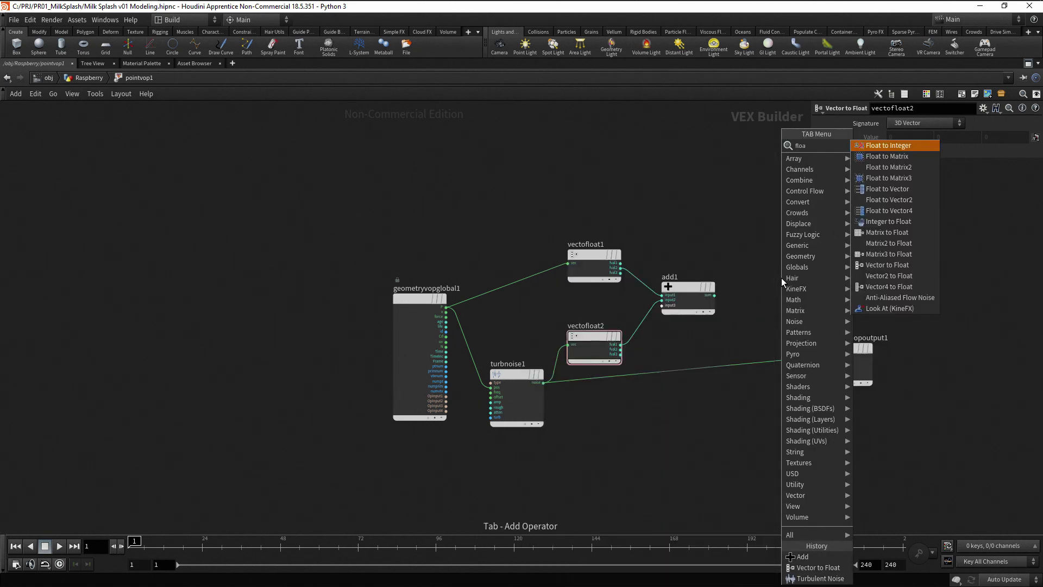
{"action": "type", "text": "ttove"}
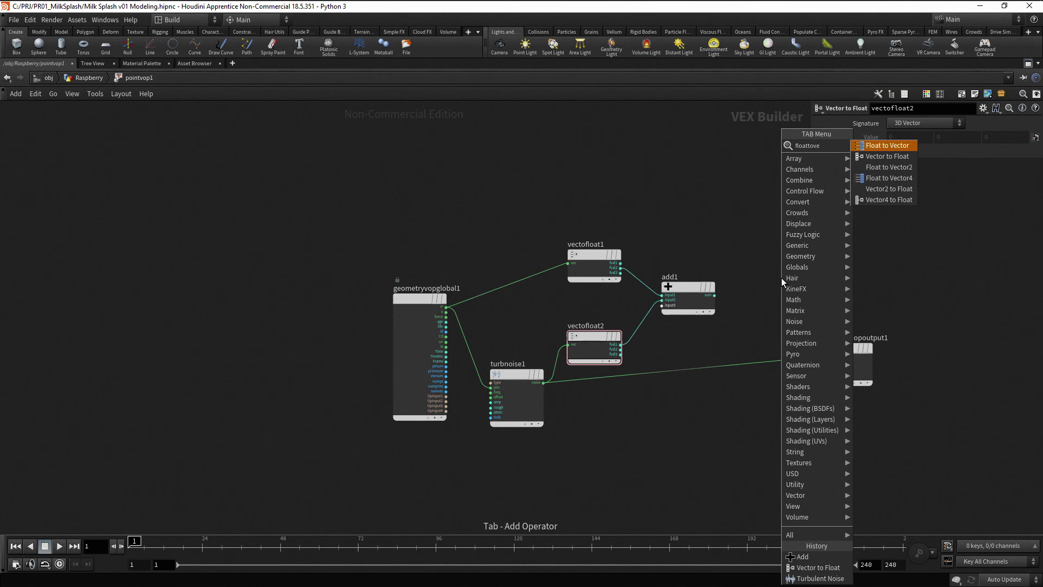
{"action": "key", "text": "Return"}
{"action": "left_click", "coordinate": [781, 278]}
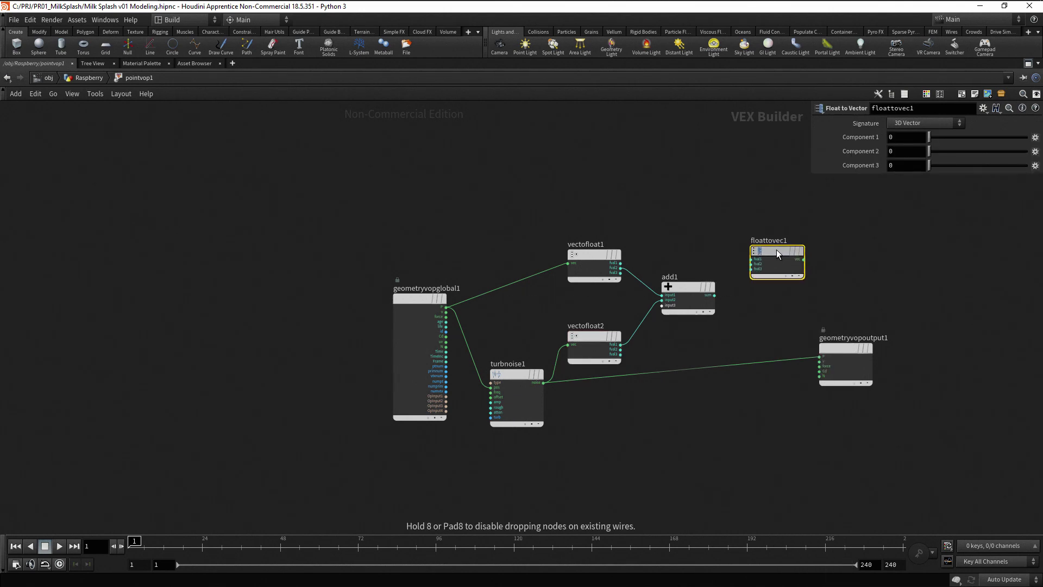
{"action": "left_click_drag", "start_coordinate": [772, 242], "coordinate": [787, 240]}
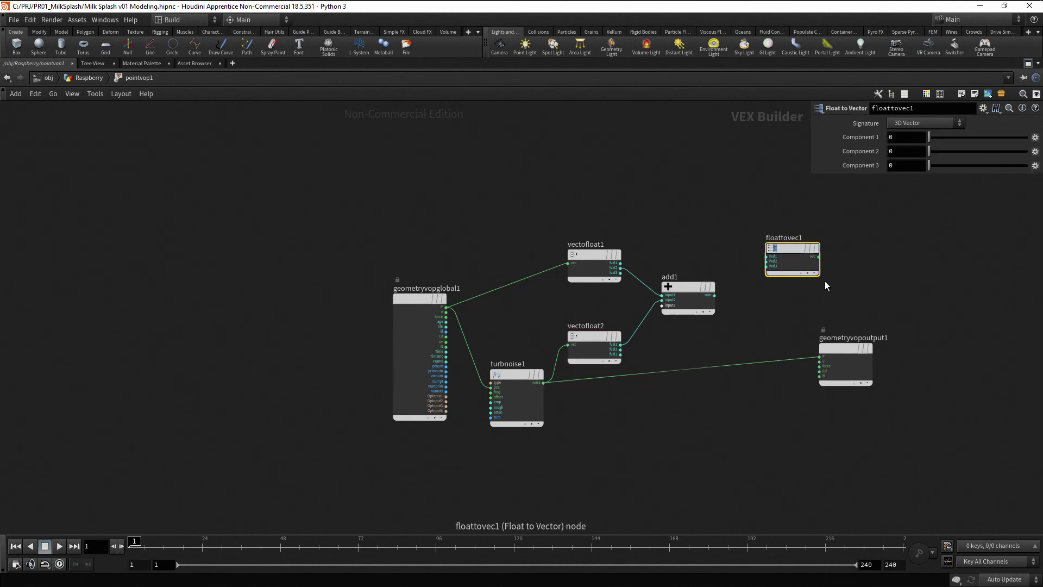
- Wire the first Vector to Float's fval1 and fval3 into the matching Float to Vector inputs, and the Add sum into its fval2
{"action": "left_click", "coordinate": [621, 264]}
{"action": "left_click", "coordinate": [758, 254]}
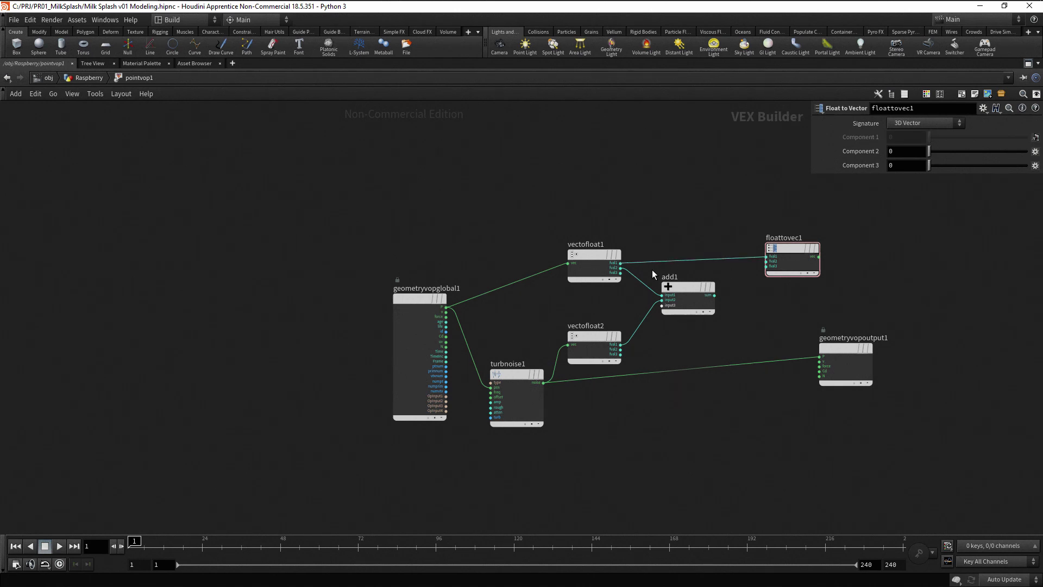
{"action": "left_click", "coordinate": [621, 273]}
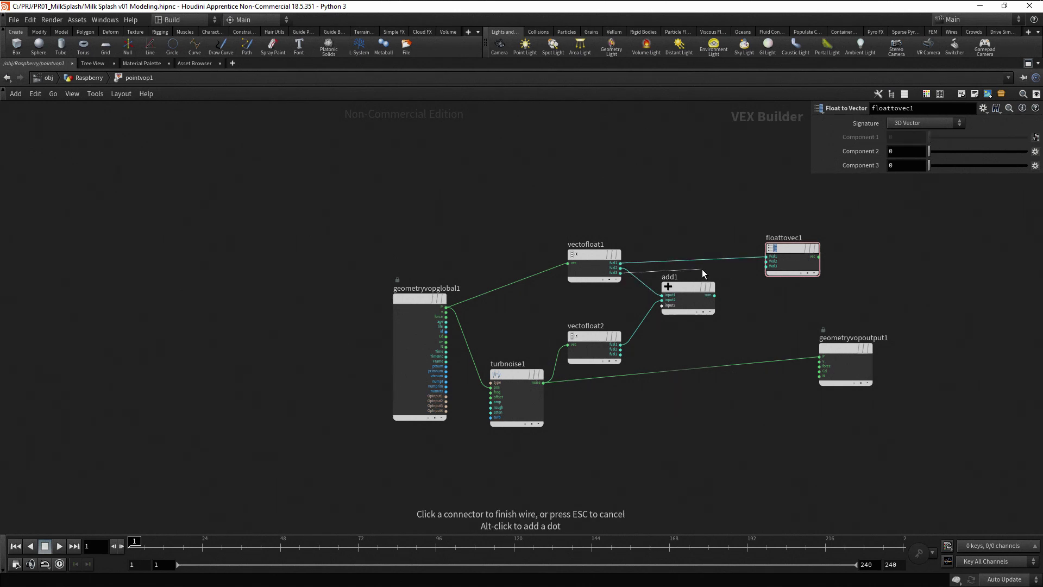
{"action": "left_click", "coordinate": [766, 266]}
{"action": "left_click", "coordinate": [714, 295]}
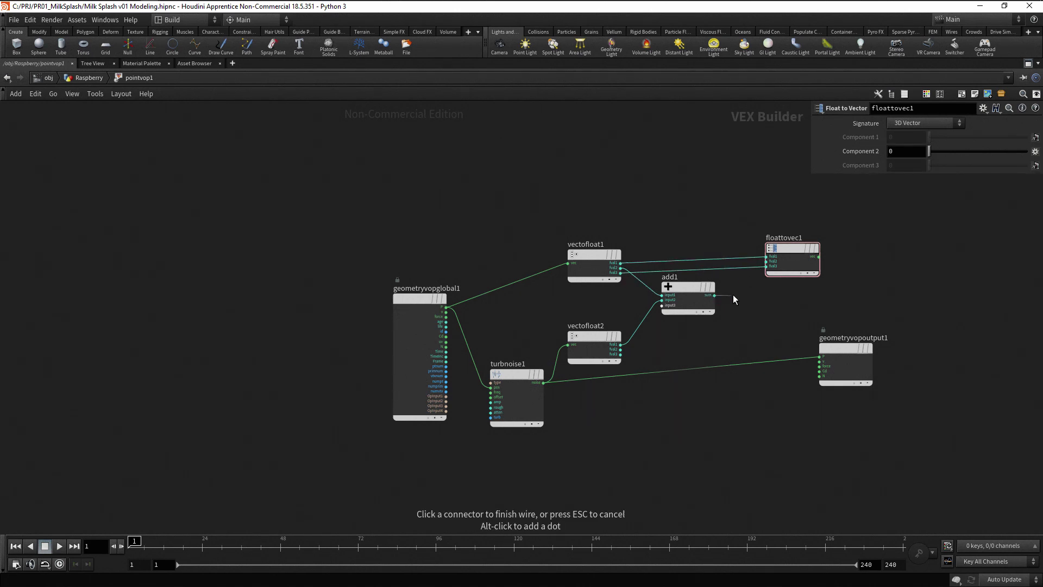
{"action": "left_click", "coordinate": [766, 260]}
{"action": "left_click_drag", "start_coordinate": [780, 253], "coordinate": [760, 257]}
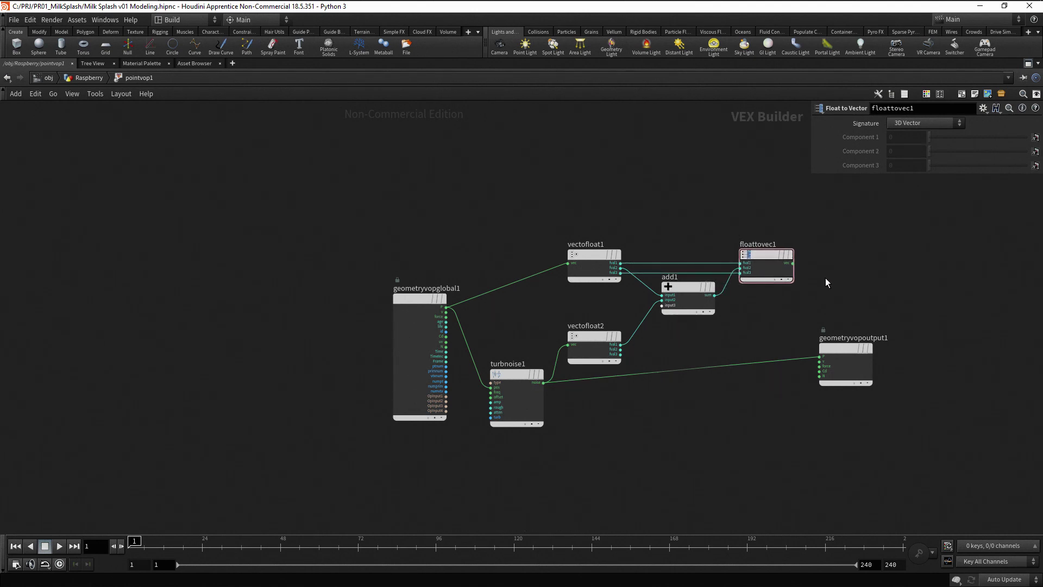
- Connect the Float to Vector output to P on the geometry output, replacing the noise wire, and restore the multi-pane layout
{"action": "left_click", "coordinate": [793, 263]}
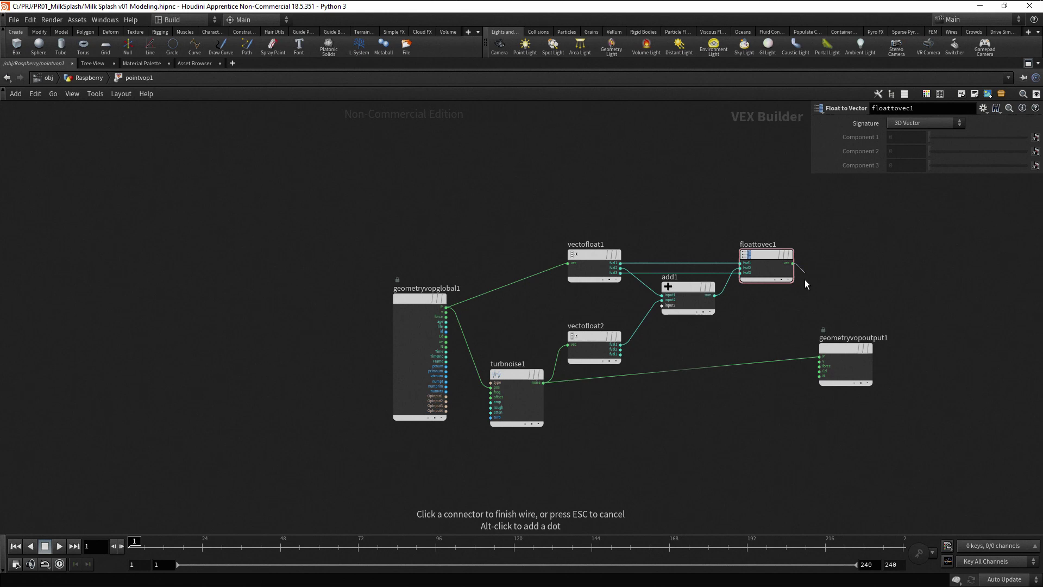
{"action": "left_click", "coordinate": [810, 348]}
{"action": "mouse_move", "coordinate": [833, 350]}
{"action": "left_mouse_down"}
{"action": "mouse_move", "coordinate": [836, 336]}
{"action": "mouse_move", "coordinate": [824, 348]}
{"action": "left_mouse_up"}
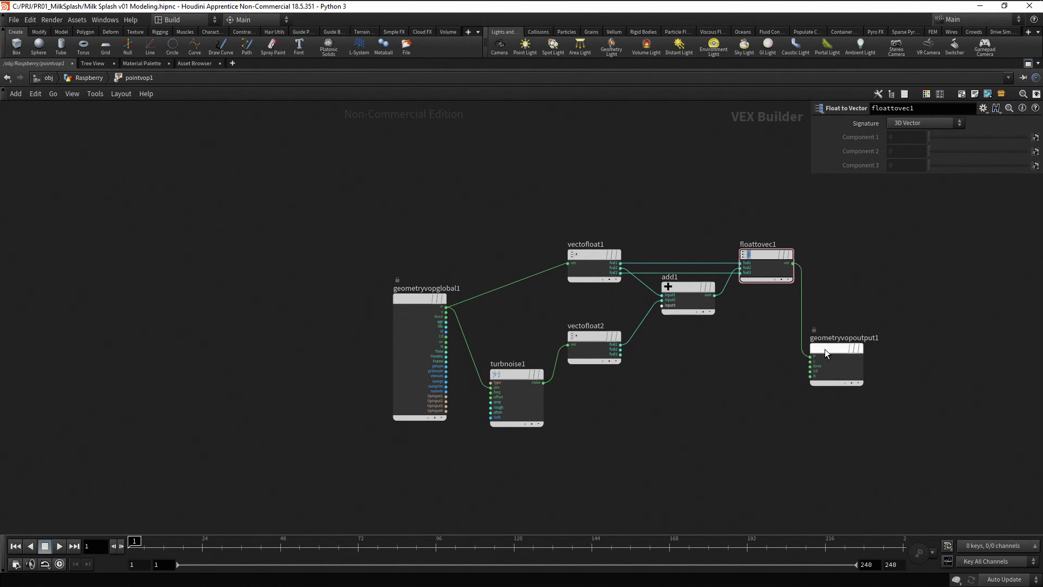
{"action": "left_click", "coordinate": [1028, 64]}
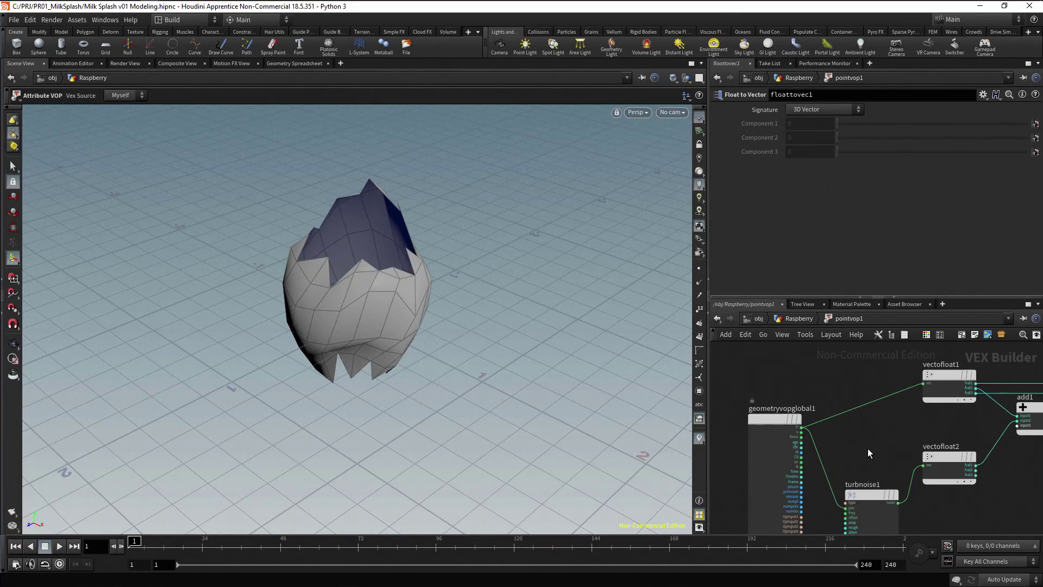
- Promote the Turbulent Noise node's freq and offset inputs as parameters
{"action": "left_click", "coordinate": [869, 495]}
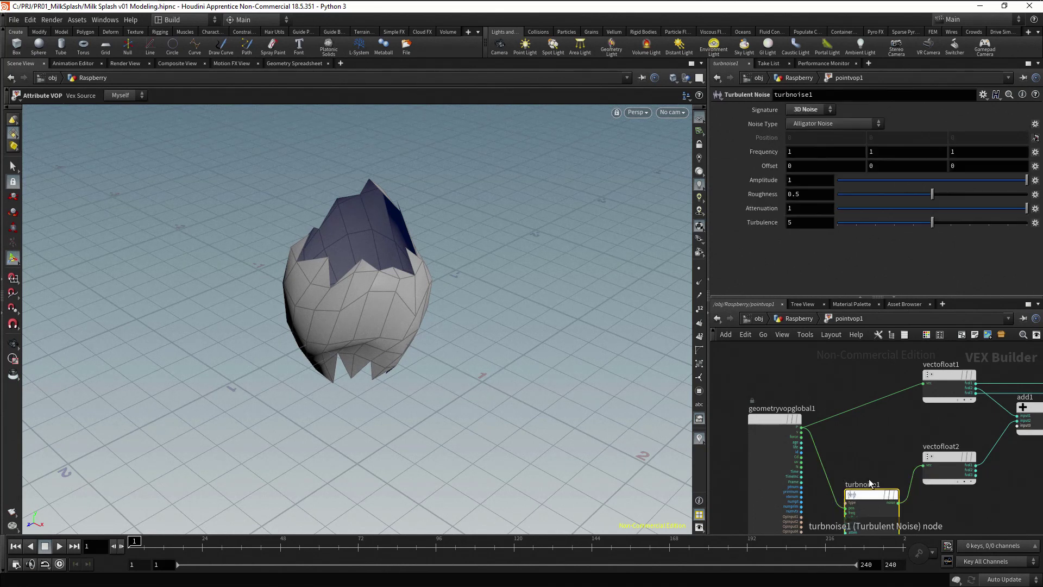
{"action": "middle_click_drag", "start_coordinate": [869, 494], "coordinate": [872, 429]}
{"action": "scroll", "coordinate": [856, 444], "scroll_direction": "up", "scroll_amount": 4}
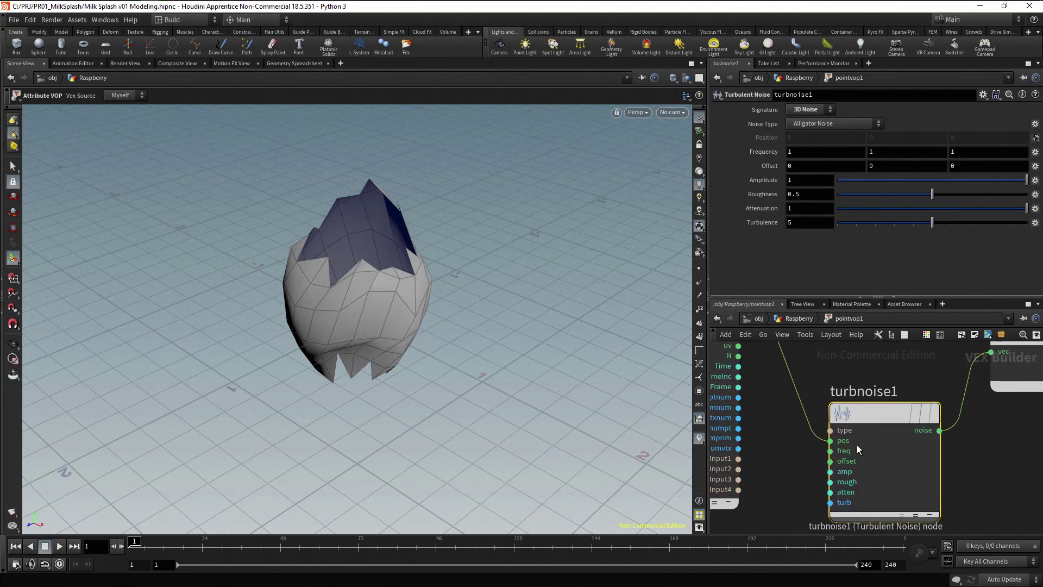
{"action": "middle_click_drag", "start_coordinate": [967, 456], "coordinate": [986, 447]}
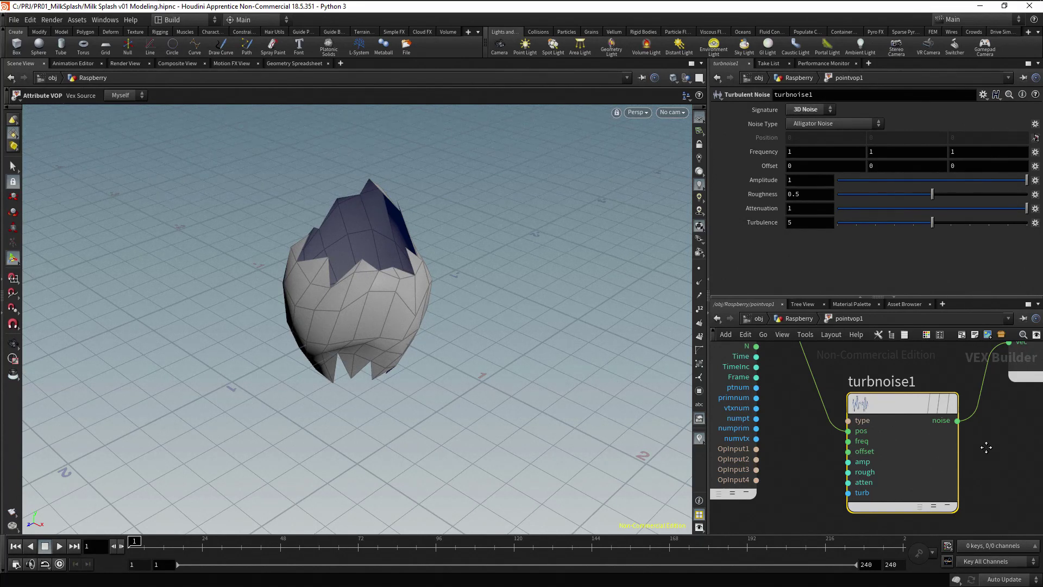
{"action": "right_click", "coordinate": [864, 441]}
{"action": "left_click", "coordinate": [885, 408]}
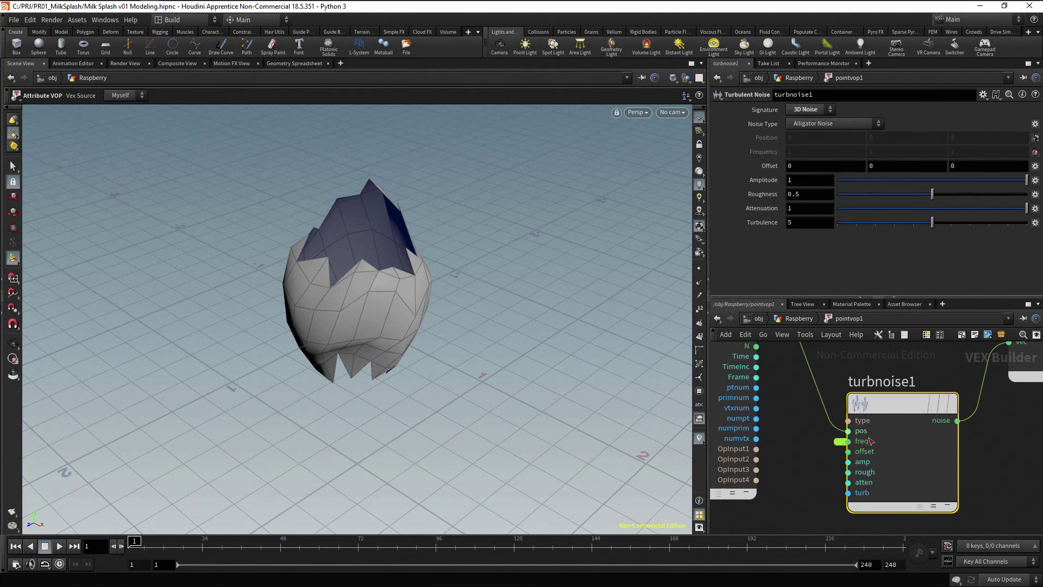
{"action": "right_click", "coordinate": [868, 455]}
{"action": "left_click", "coordinate": [885, 408]}
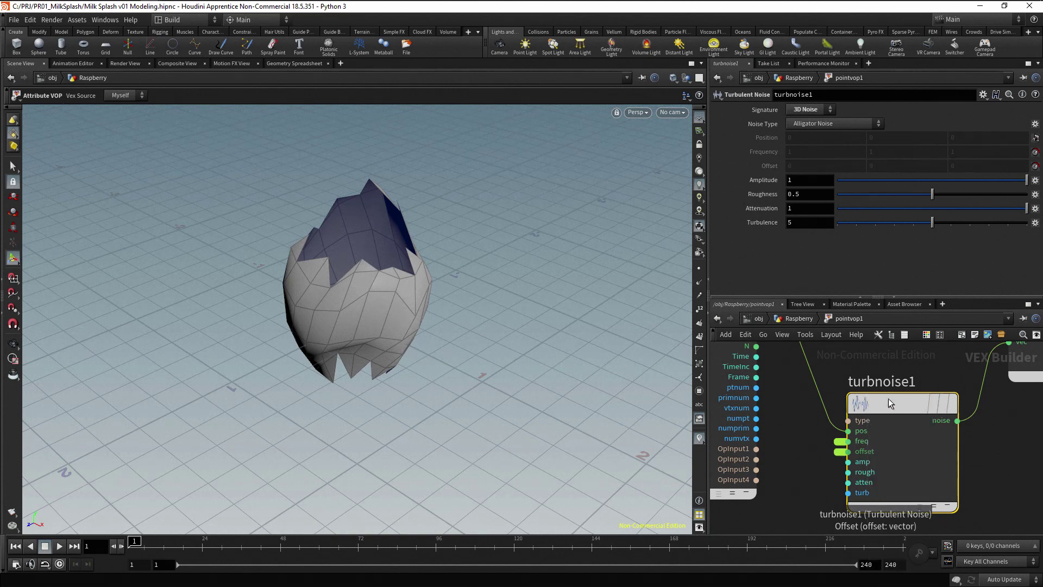
- Promote the Turbulent Noise node's amp and rough inputs as parameters
{"action": "right_click", "coordinate": [863, 466]}
{"action": "left_click", "coordinate": [885, 408]}
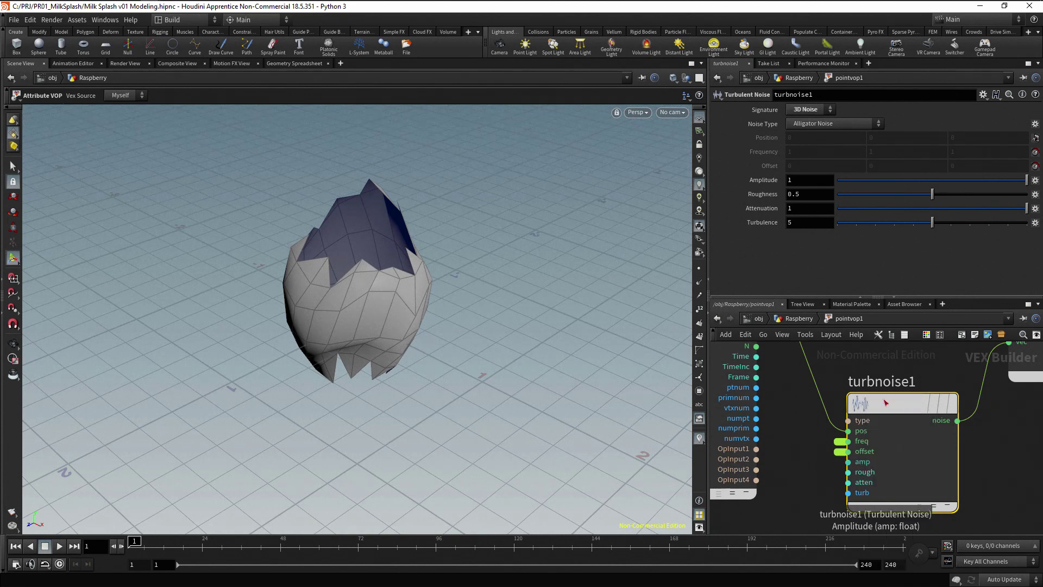
{"action": "right_click", "coordinate": [866, 474]}
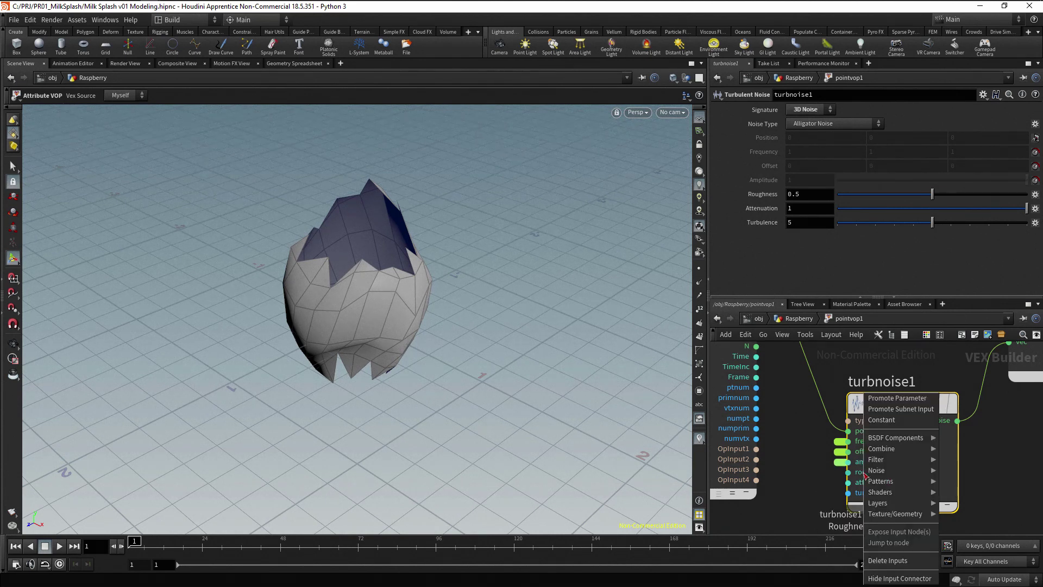
{"action": "left_click", "coordinate": [886, 409]}
{"action": "left_click", "coordinate": [778, 438]}
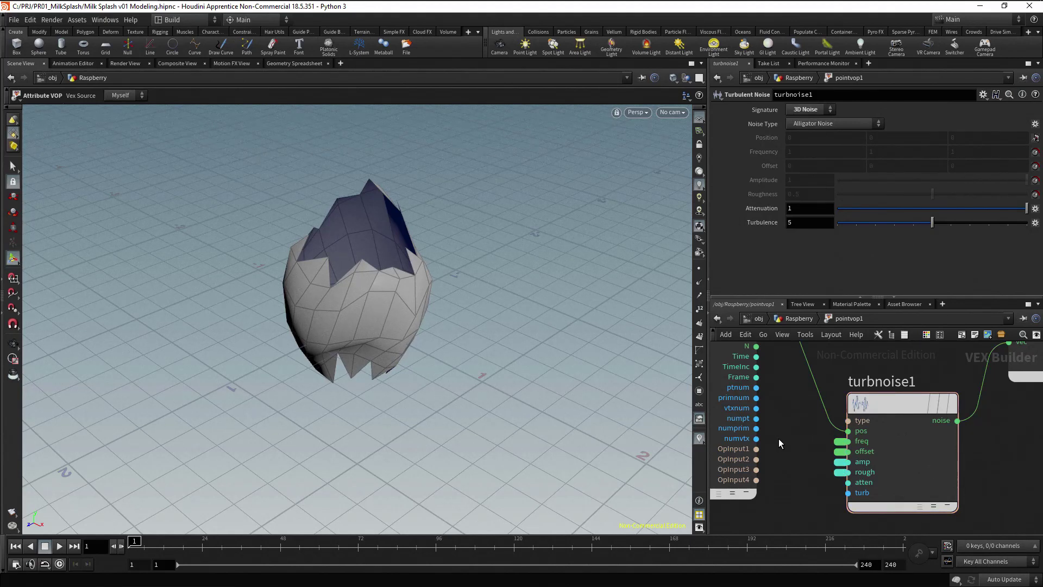
{"action": "key", "text": "h"}
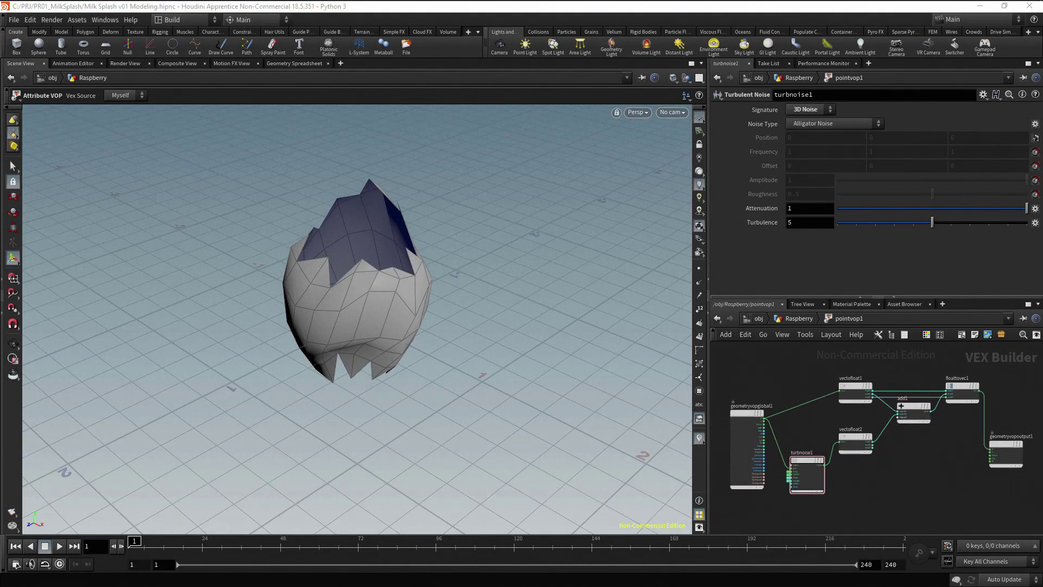
- Leave the VOP network and set the Point VOP's frequency to 10 on all axes and its first offset value to 2
{"action": "left_click", "coordinate": [798, 318]}
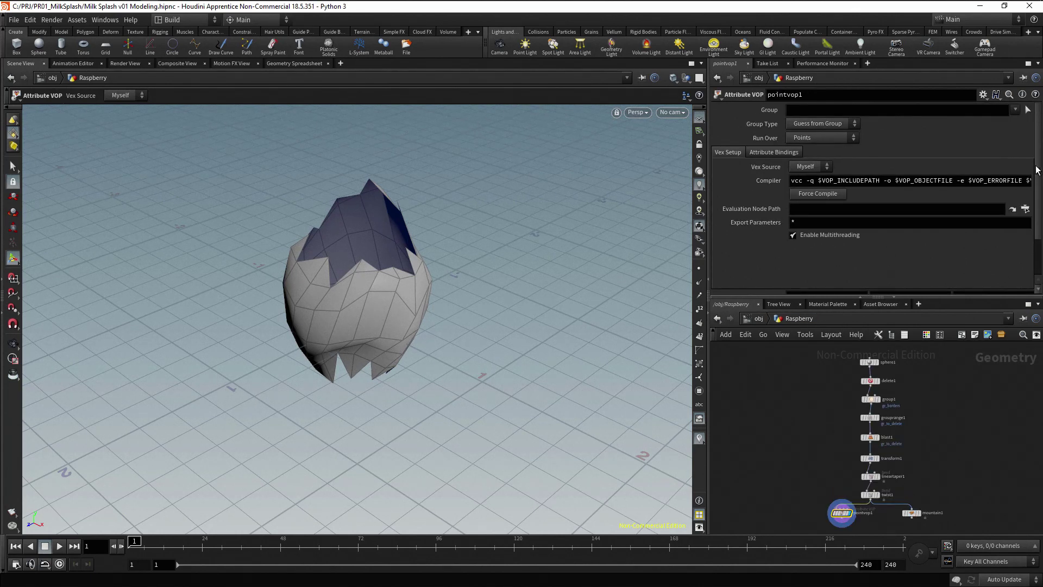
{"action": "scroll", "coordinate": [1038, 173], "scroll_direction": "down", "scroll_amount": 3}
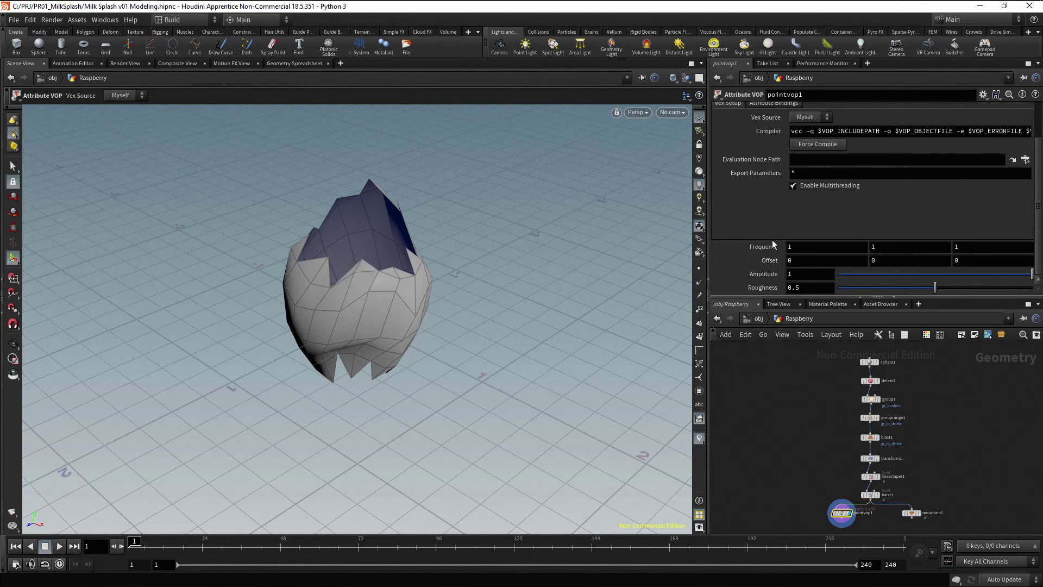
{"action": "middle_click_drag", "start_coordinate": [761, 246], "coordinate": [811, 222]}
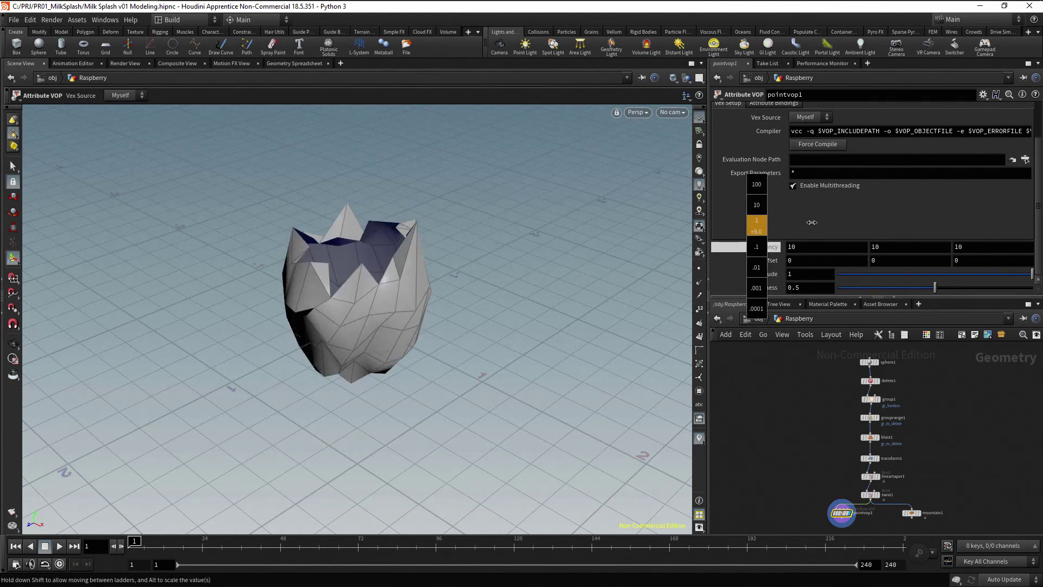
{"action": "left_click", "coordinate": [745, 263]}
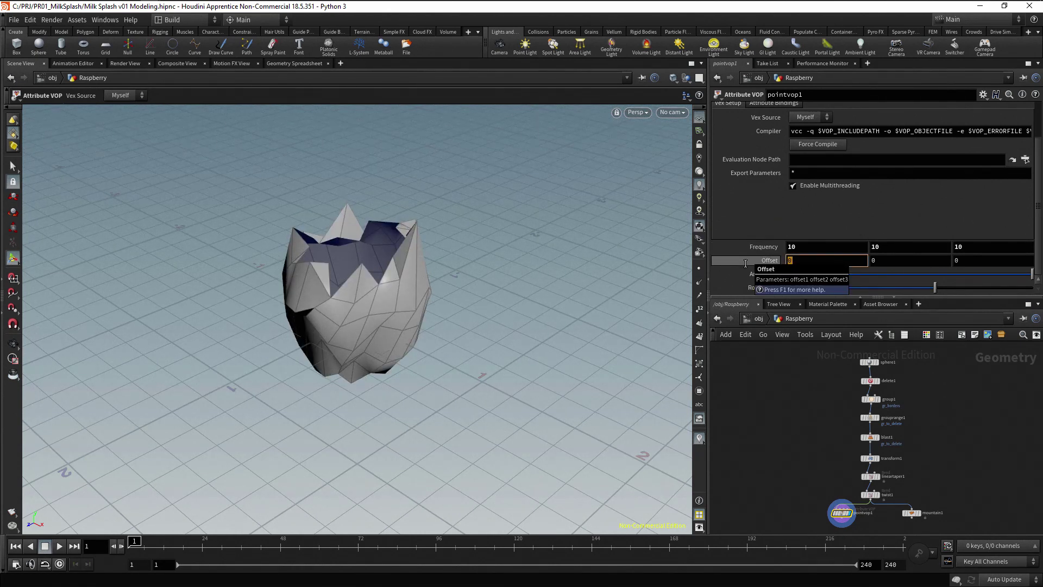
{"action": "type", "text": "2"}
{"action": "key", "text": "Return"}
- Set the Point VOP noise amplitude to 0.1
{"action": "left_click", "coordinate": [805, 274]}
{"action": "type", "text": "0.6"}
{"action": "key", "text": "Return"}
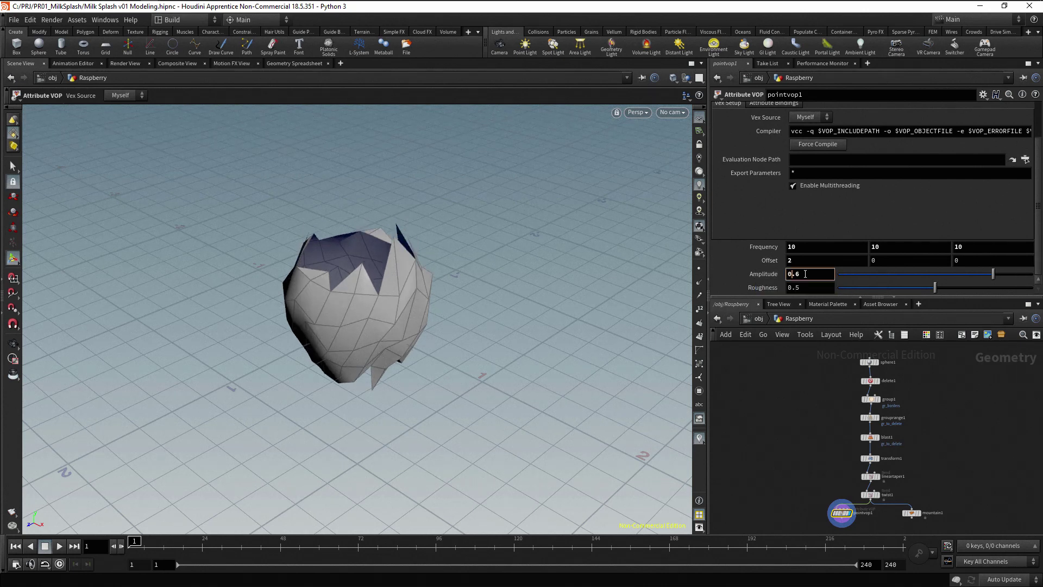
{"action": "key", "text": "BackSpace"}
{"action": "type", "text": "1"}
{"action": "key", "text": "Return"}
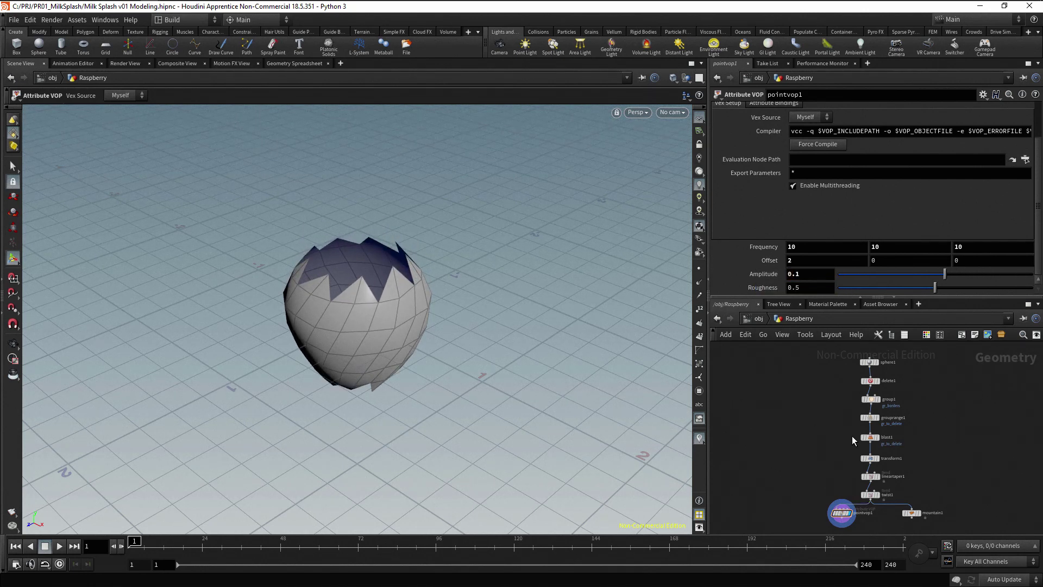
{"action": "key", "text": "Escape"}
{"action": "left_click_drag", "start_coordinate": [549, 401], "coordinate": [552, 361]}
{"action": "key", "text": "h"}
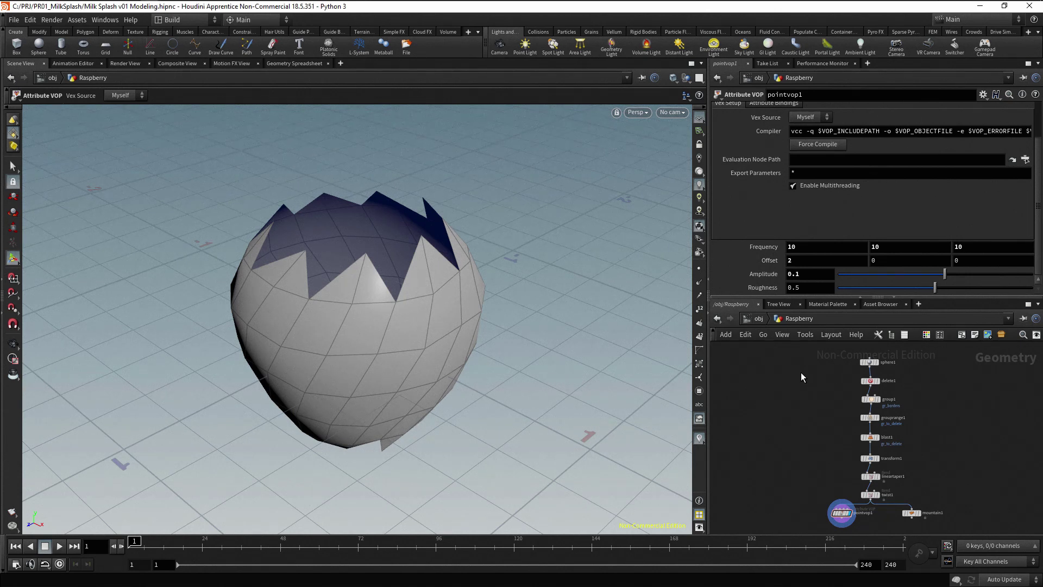
- Add a second Sphere node beside the raspberry body's node chain and display it
{"action": "key", "text": "Tab"}
{"action": "type", "text": "spher"}
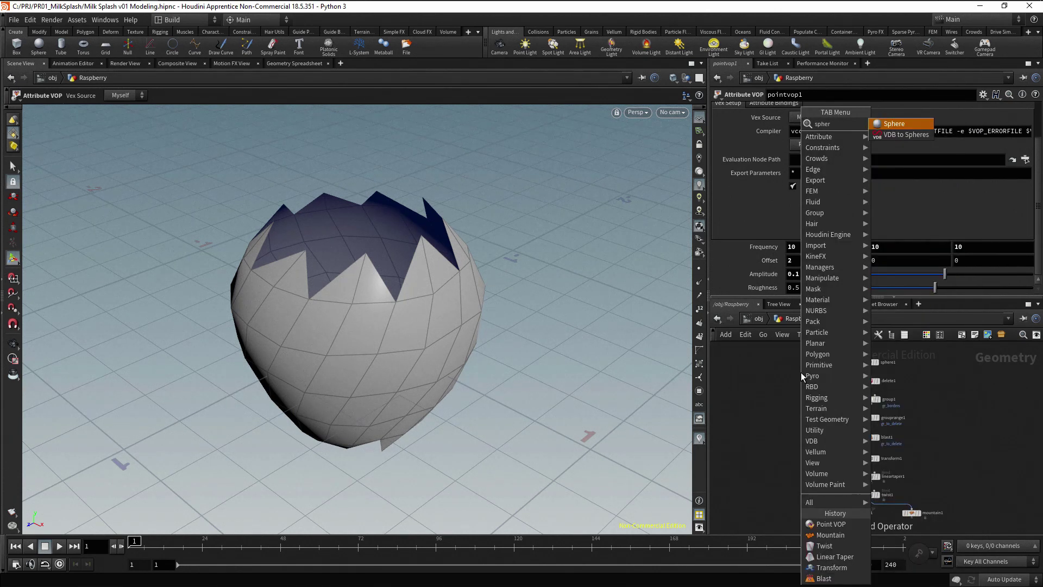
{"action": "key", "text": "Return"}
{"action": "left_click", "coordinate": [802, 374]}
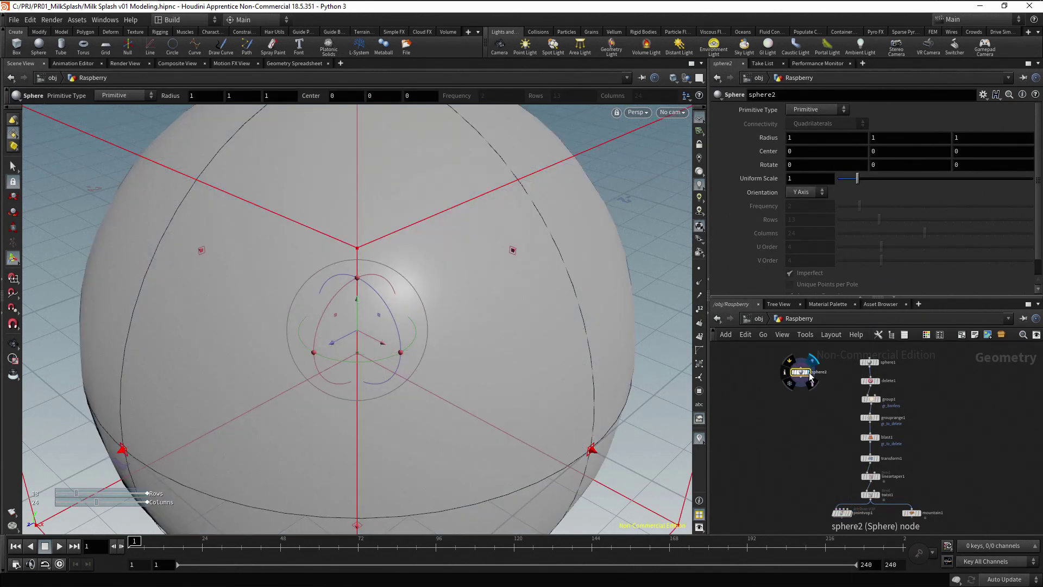
- Make the new sphere a Polygon primitive with radius 0.1 on all axes and frequency 6
{"action": "left_click", "coordinate": [815, 109]}
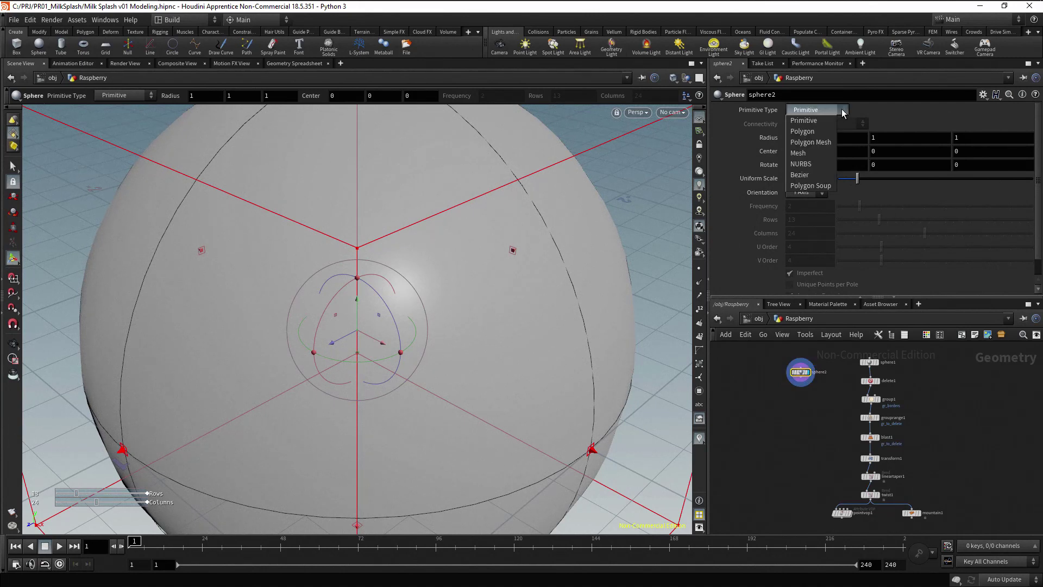
{"action": "left_click", "coordinate": [810, 126]}
{"action": "middle_click_drag", "start_coordinate": [758, 137], "coordinate": [704, 136]}
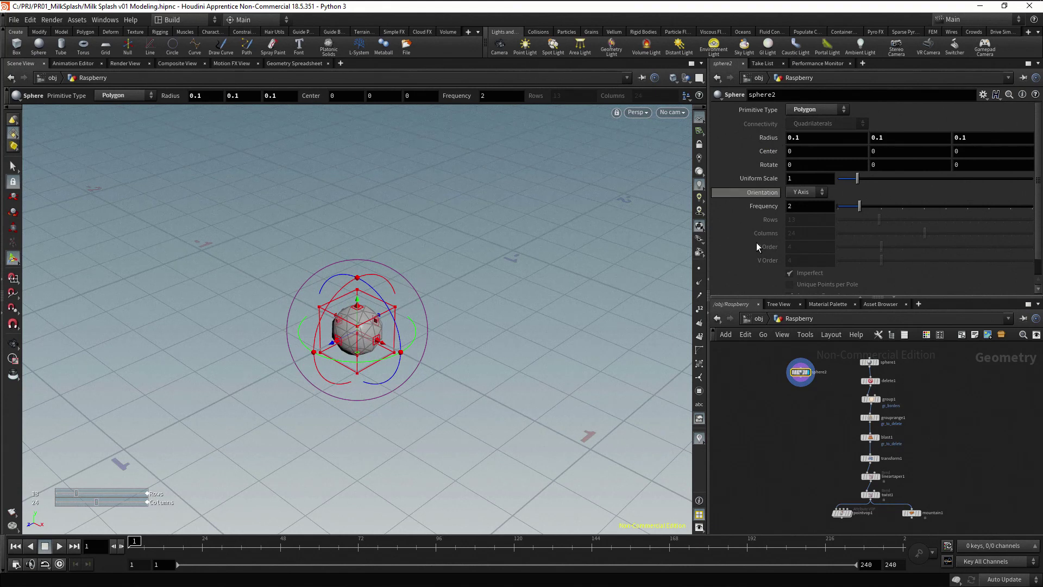
{"action": "left_click_drag", "start_coordinate": [860, 208], "coordinate": [954, 218]}
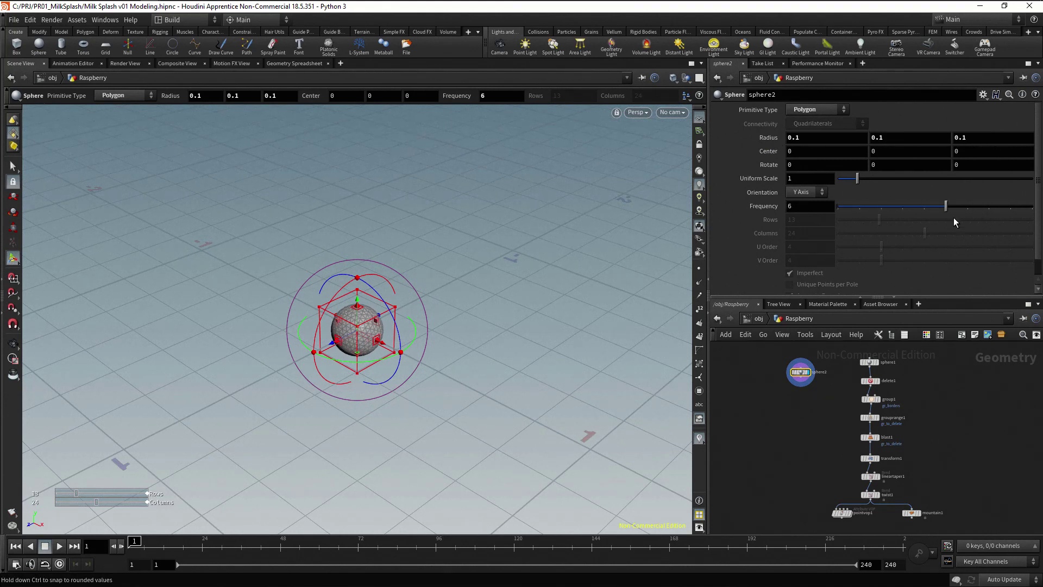
- Append a Mountain node to the small sphere and display it
{"action": "left_click", "coordinate": [802, 380]}
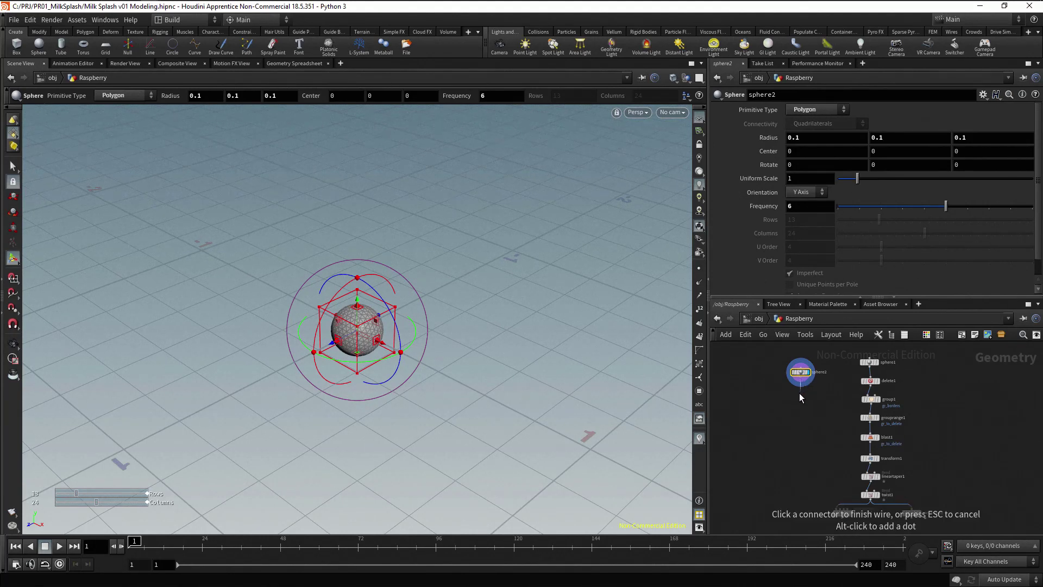
{"action": "key", "text": "Tab"}
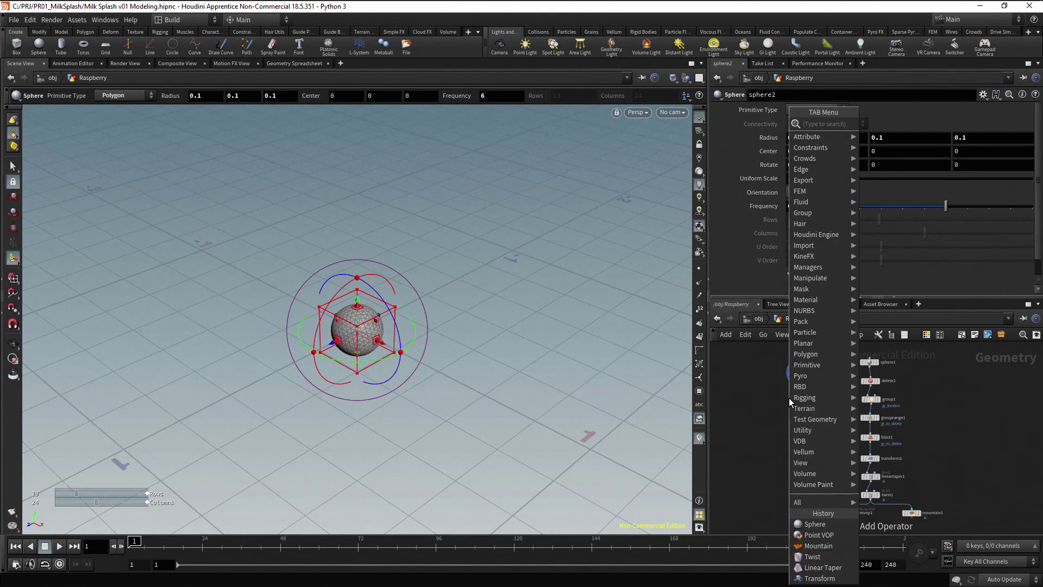
{"action": "type", "text": "mount"}
{"action": "key", "text": "Return"}
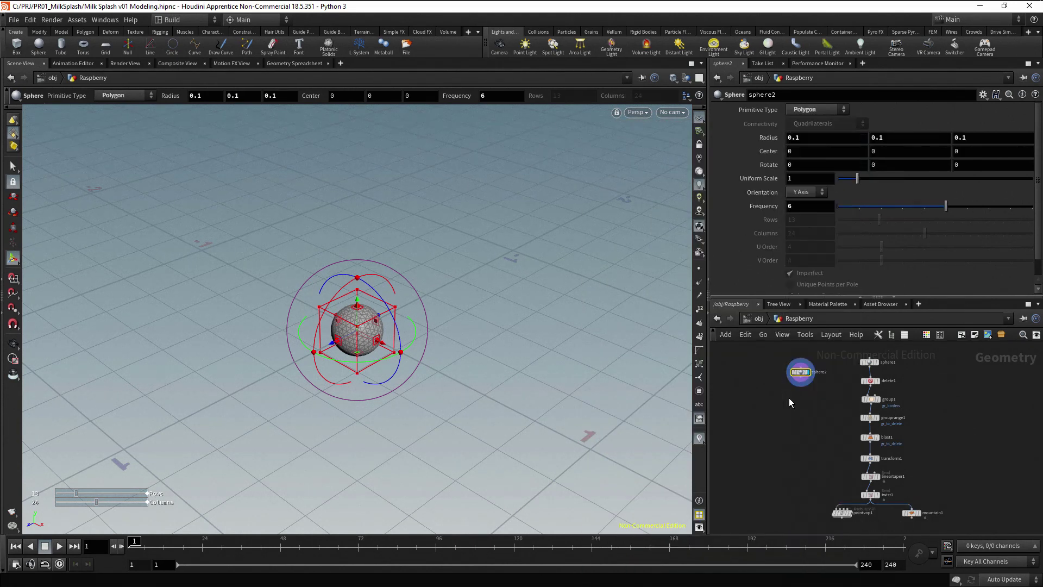
{"action": "left_click", "coordinate": [799, 392]}
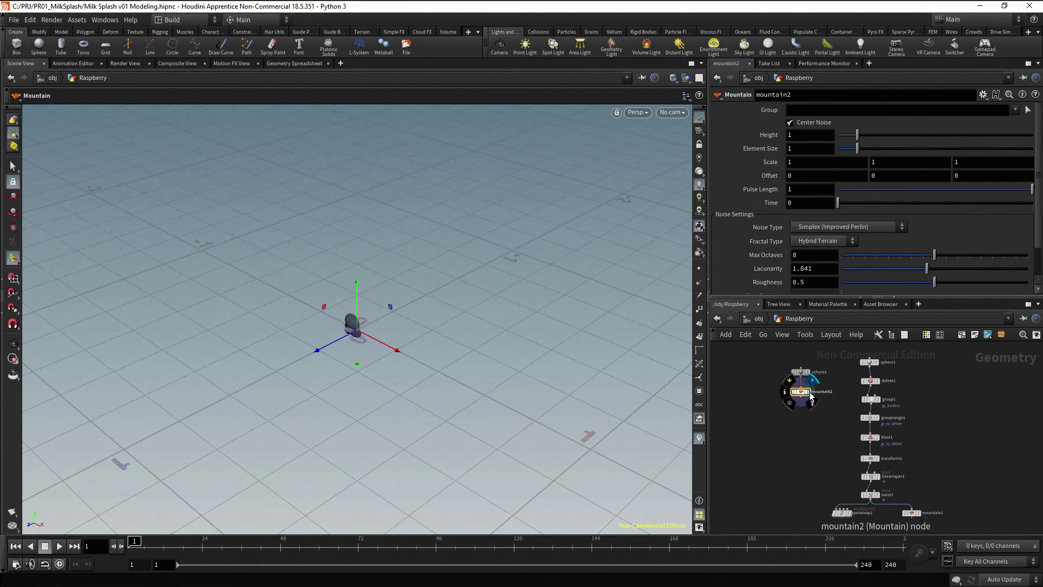
- Set the small sphere's Mountain height to 0.3 and roughness to 0.4
{"action": "left_click", "coordinate": [801, 134]}
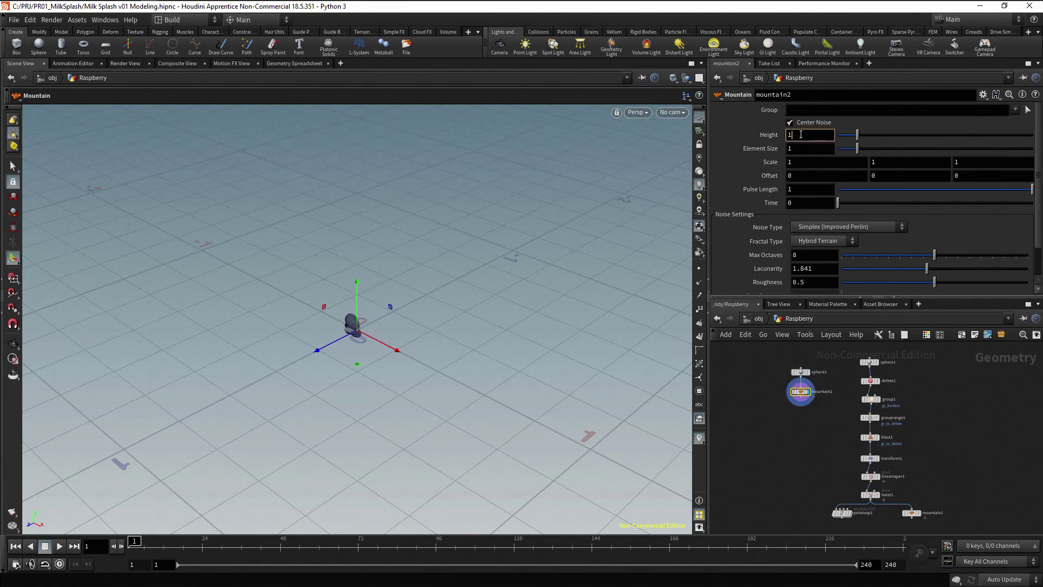
{"action": "type", "text": "0.3"}
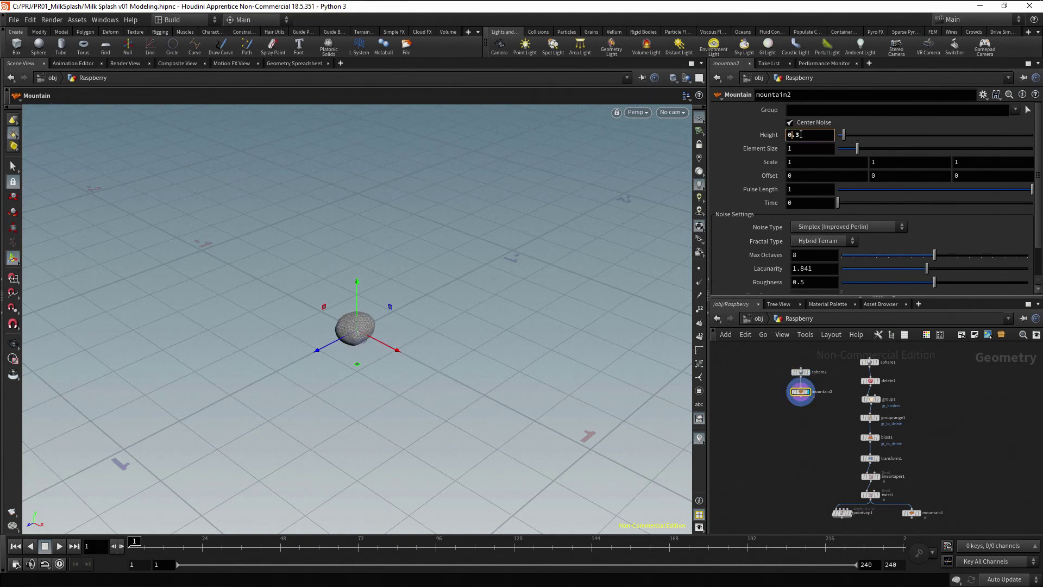
{"action": "left_click", "coordinate": [812, 282]}
{"action": "key", "text": "BackSpace"}
{"action": "type", "text": "4"}
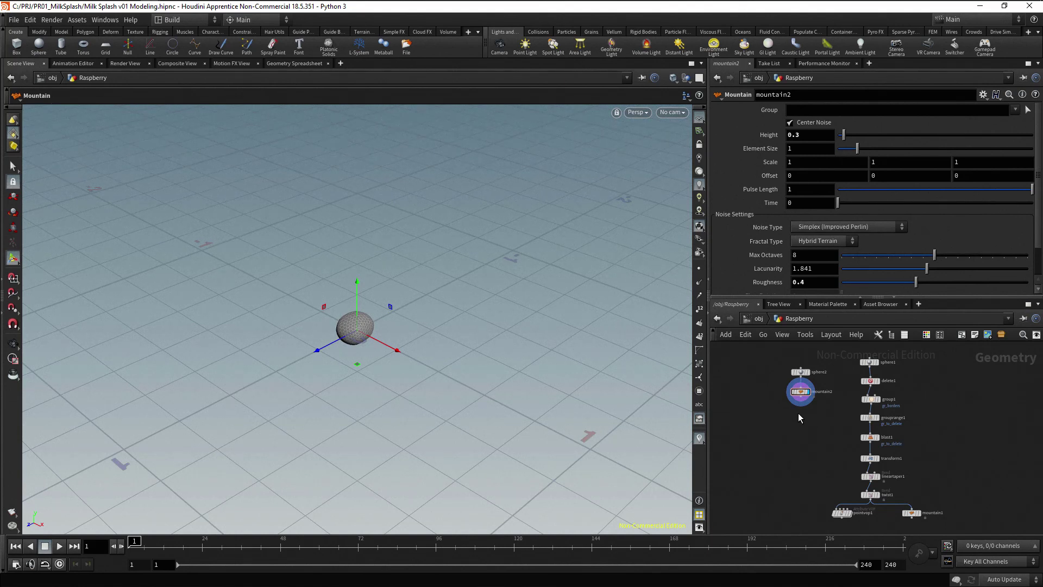
- Append a Transform node to the small sphere's Mountain node and display it
{"action": "left_click", "coordinate": [800, 400]}
{"action": "left_click", "coordinate": [790, 419]}
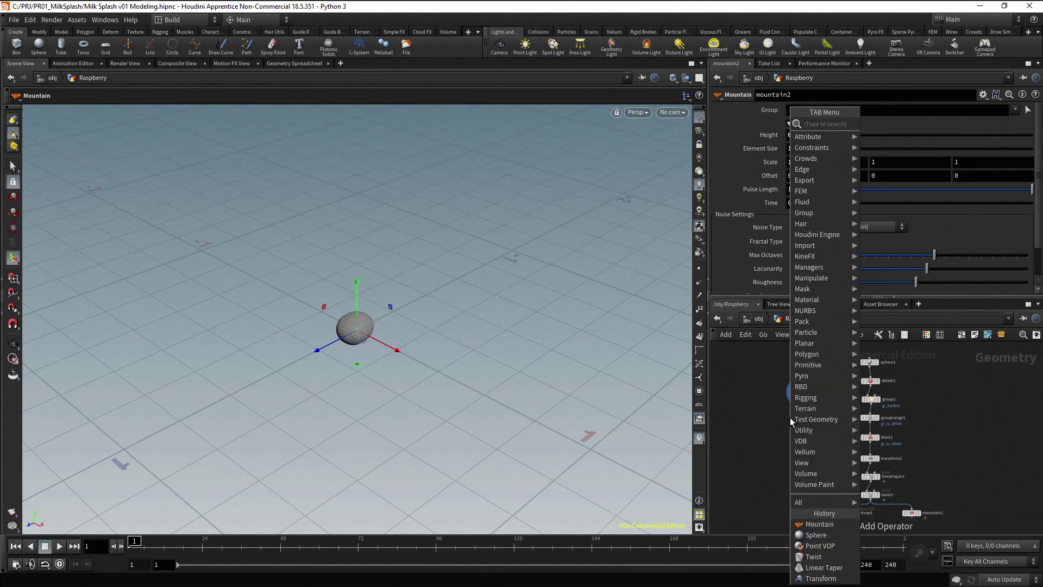
{"action": "type", "text": "trans"}
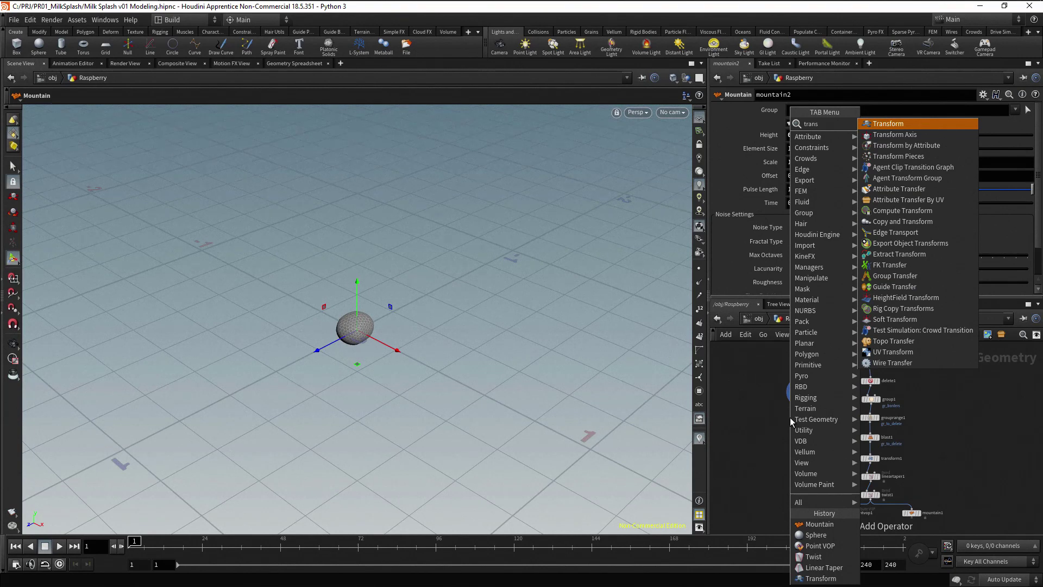
{"action": "key", "text": "Return"}
{"action": "left_click", "coordinate": [806, 417]}
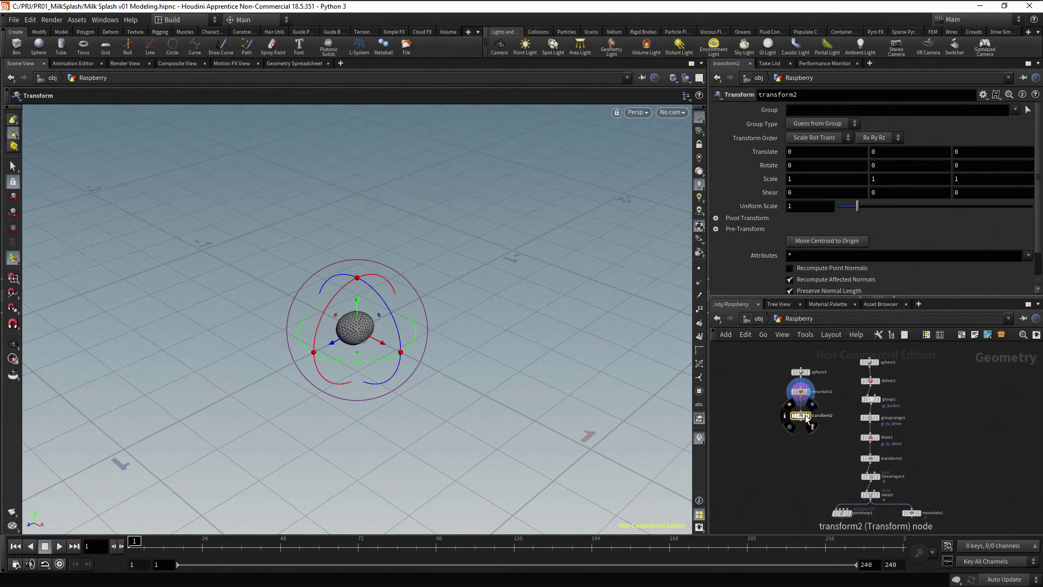
{"action": "left_click", "coordinate": [808, 416]}
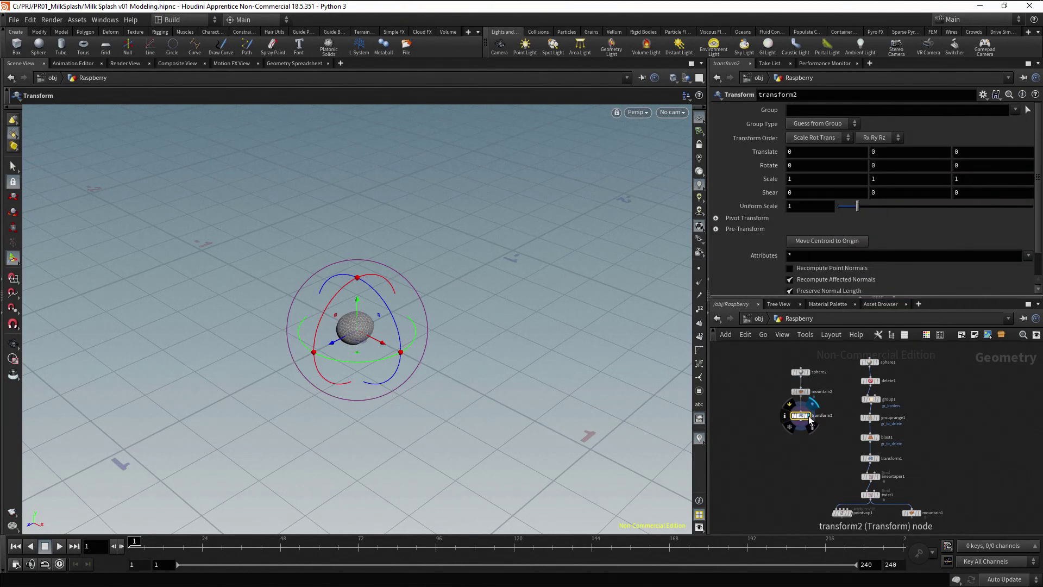
- Set the small sphere's Transform uniform scale to 1.6
{"action": "left_click", "coordinate": [799, 205]}
{"action": "type", "text": "."}
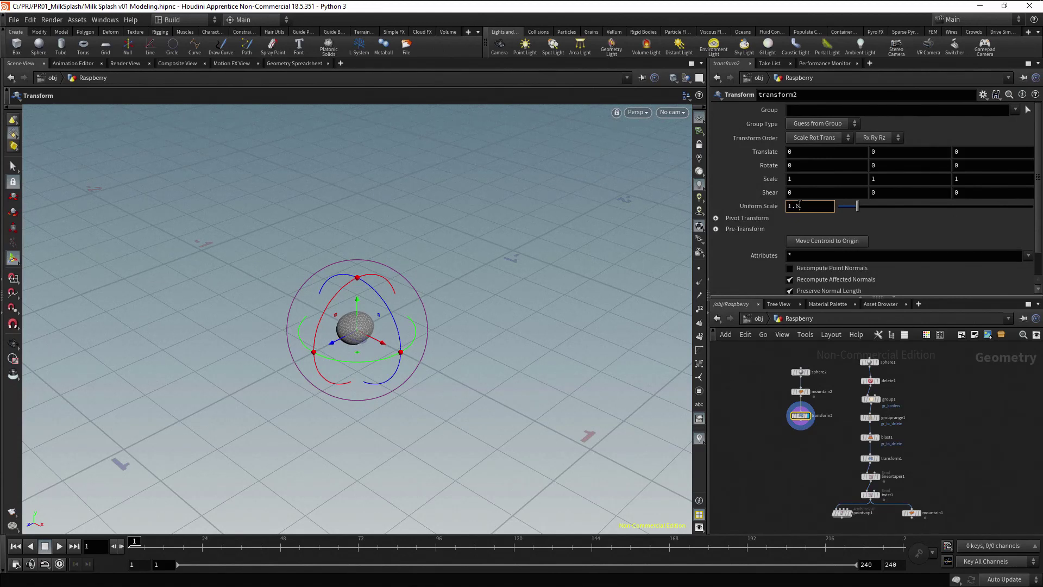
{"action": "type", "text": "6"}
{"action": "key", "text": "Return"}
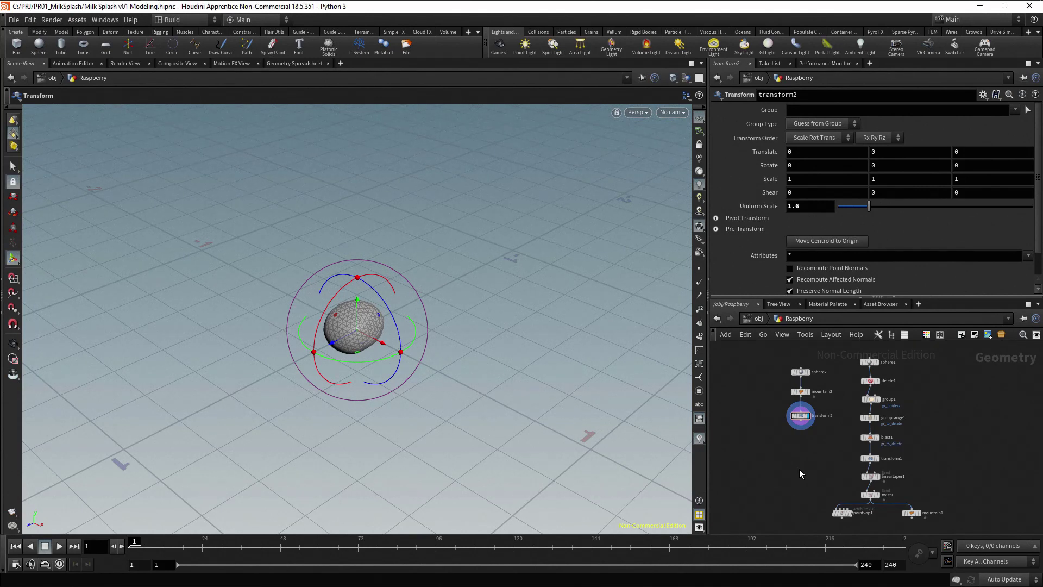
- Add a Copy to Points node below both chains and wire the small sphere's Transform into its Geometry to Copy input
{"action": "key", "text": "Tab"}
{"action": "type", "text": "copytopoi"}
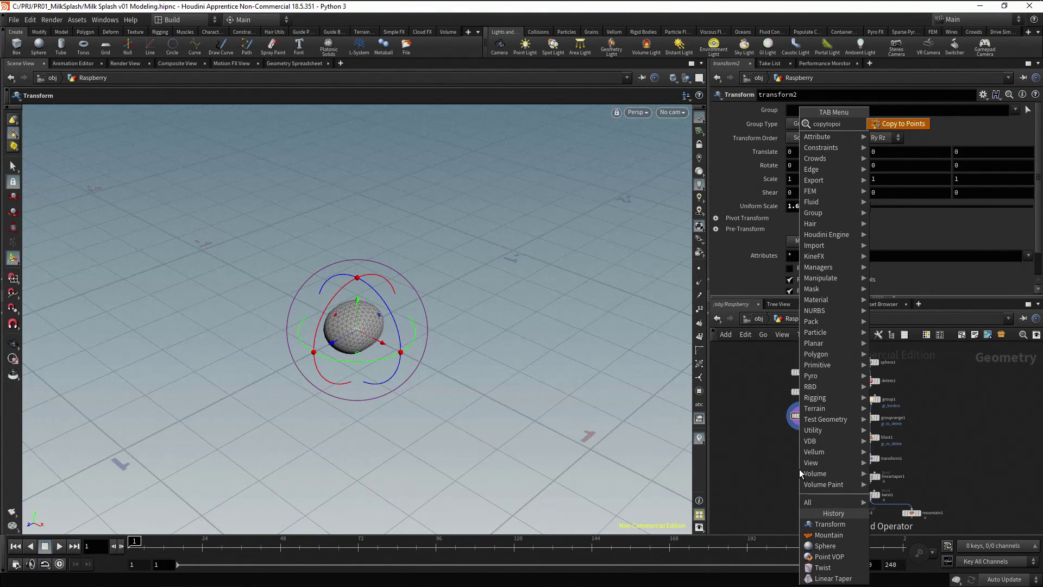
{"action": "key", "text": "Return"}
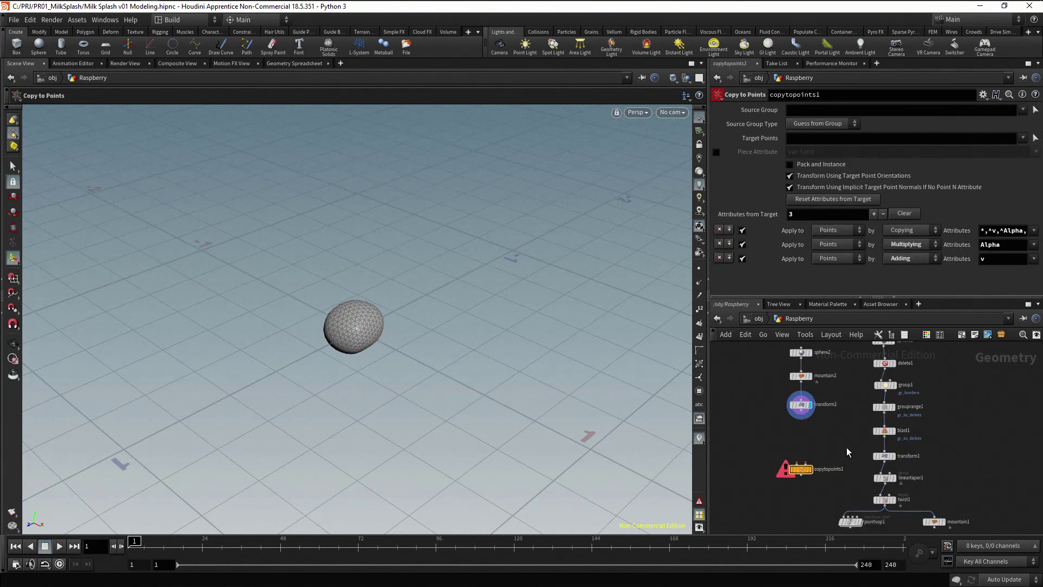
{"action": "scroll", "coordinate": [844, 422], "scroll_direction": "up", "scroll_amount": 2}
{"action": "mouse_move", "coordinate": [796, 441]}
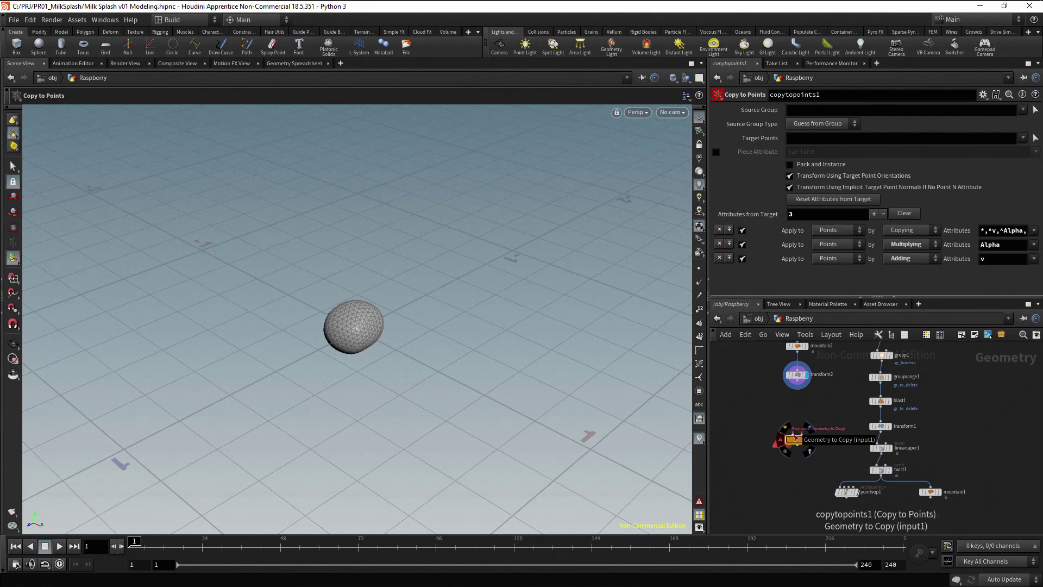
{"action": "left_click", "coordinate": [796, 387]}
{"action": "left_click", "coordinate": [794, 430]}
{"action": "middle_click_drag", "start_coordinate": [794, 430], "coordinate": [789, 405]}
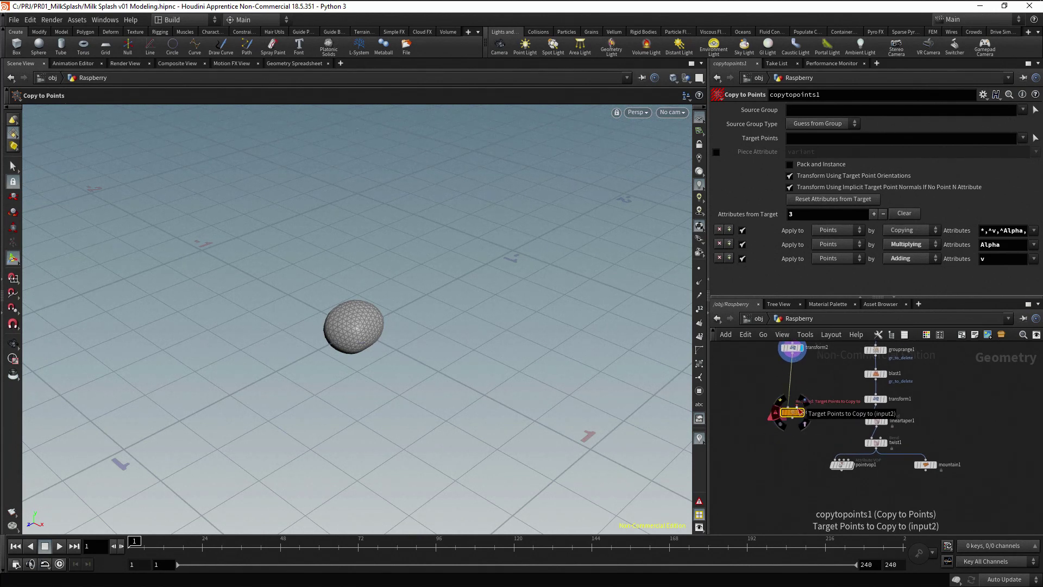
{"action": "left_click_drag", "start_coordinate": [791, 414], "coordinate": [801, 513]}
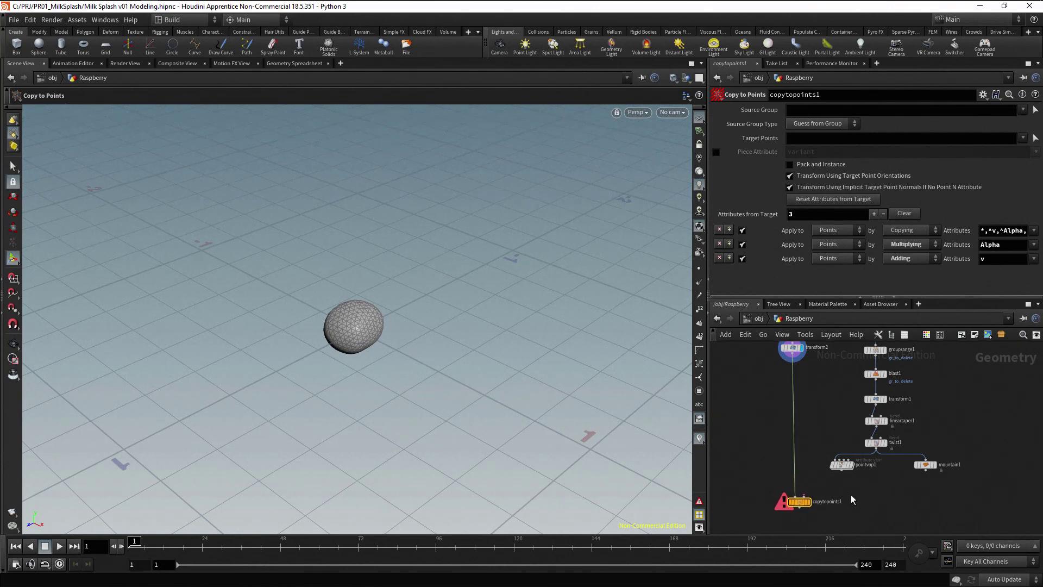
- Wire the Point VOP into the Target Points input of Copy to Points and display the copied spheres
{"action": "middle_click_drag", "start_coordinate": [851, 500], "coordinate": [853, 466]}
{"action": "left_click_drag", "start_coordinate": [843, 434], "coordinate": [883, 445]}
{"action": "mouse_move", "coordinate": [805, 472]}
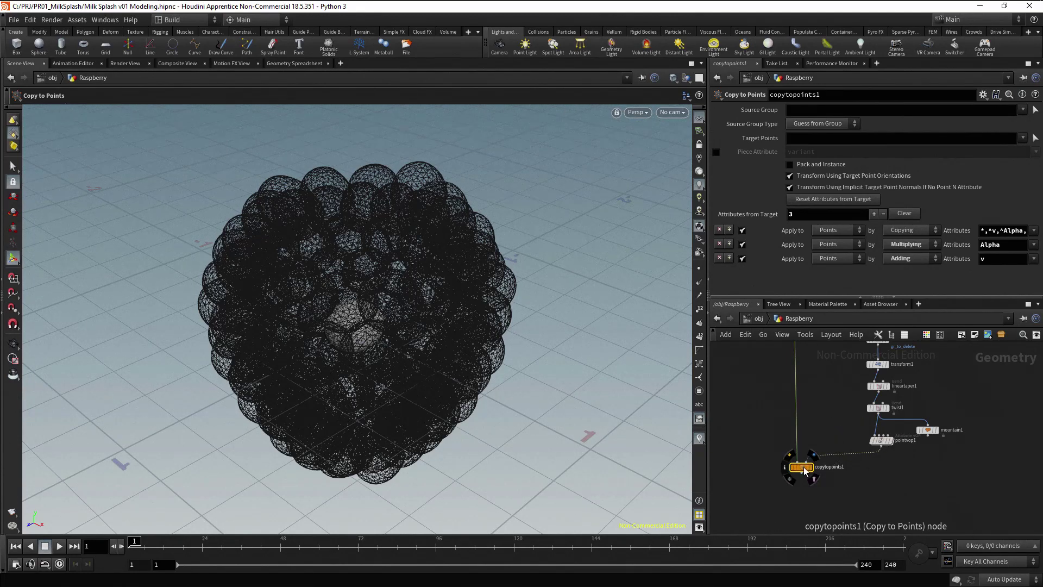
{"action": "left_click_drag", "start_coordinate": [805, 471], "coordinate": [805, 499]}
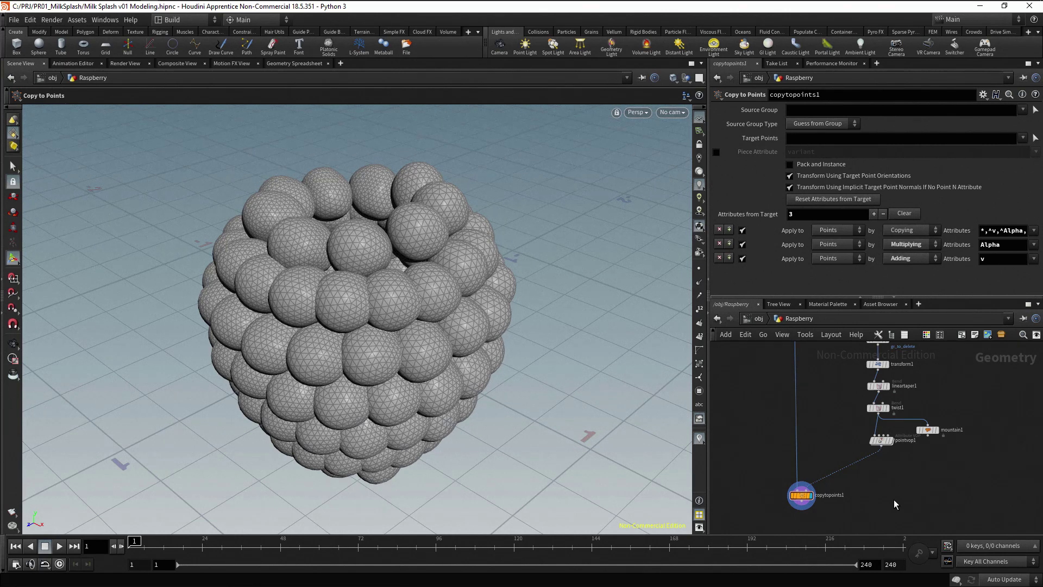
- Add an Attribute Randomize node below the Point VOP, beside the Copy to Points node
{"action": "key", "text": "Tab"}
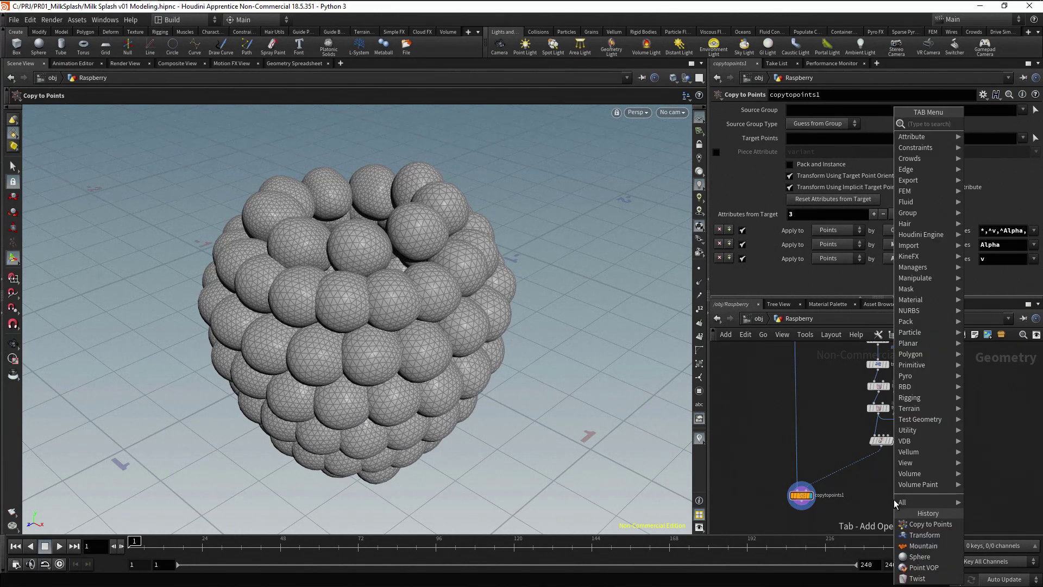
{"action": "type", "text": "attribrand"}
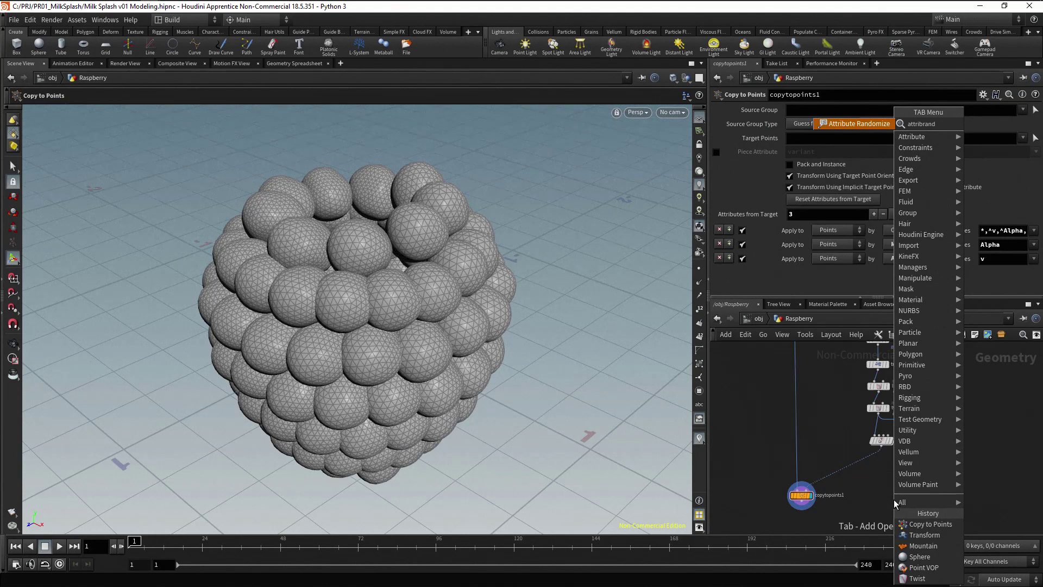
{"action": "key", "text": "Return"}
{"action": "left_click", "coordinate": [895, 503]}
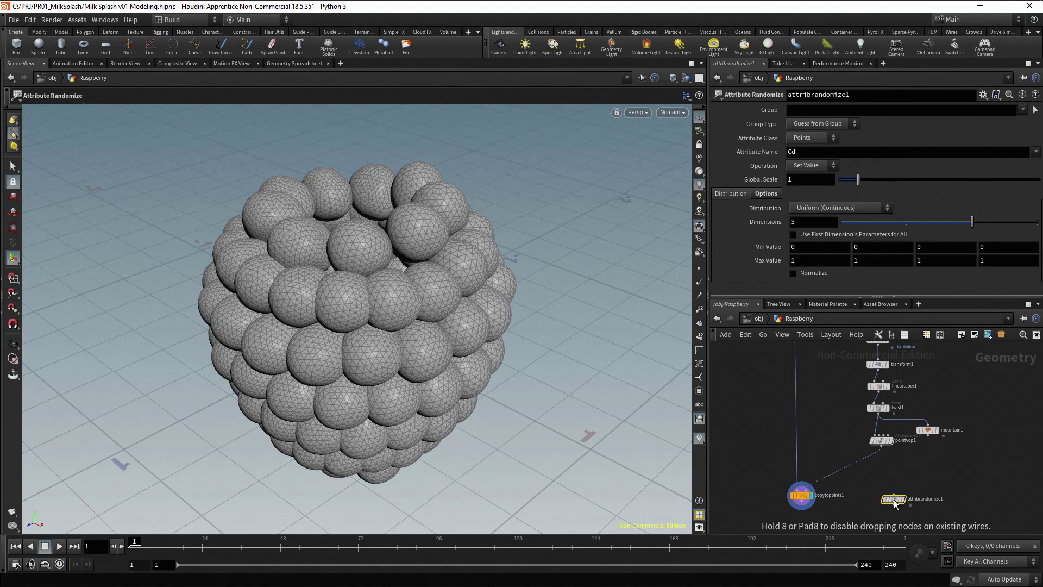
- Insert the Attribute Randomize node between the Point VOP and Copy to Points, and set its attribute name to pscale
{"action": "left_click_drag", "start_coordinate": [895, 503], "coordinate": [883, 465]}
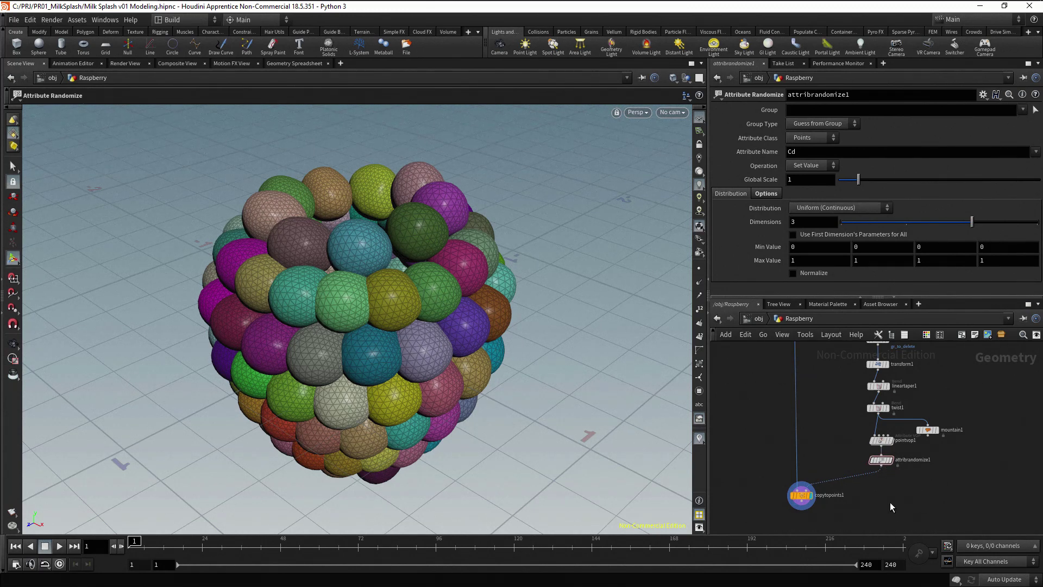
{"action": "left_click", "coordinate": [807, 150]}
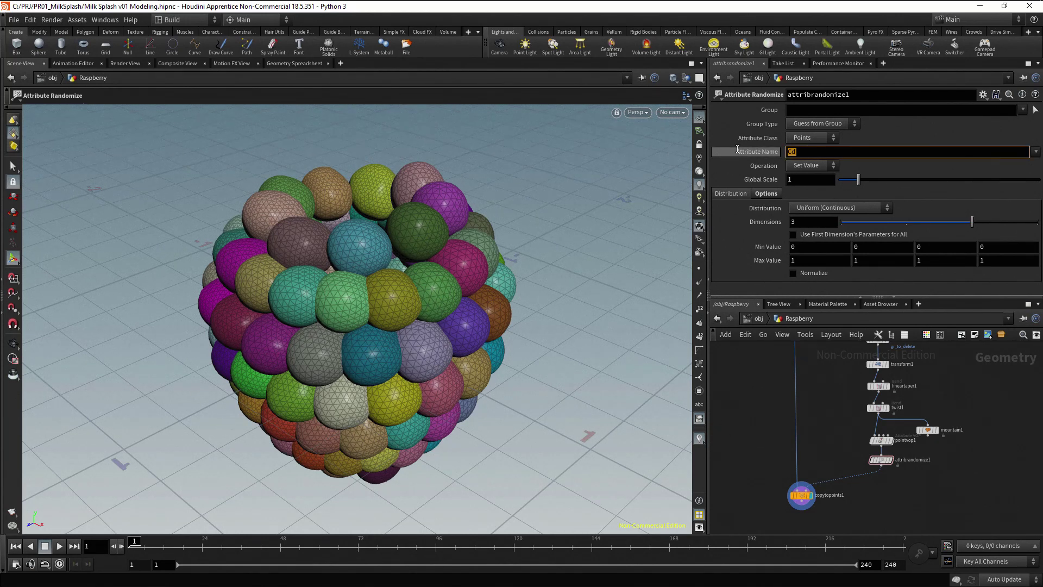
{"action": "key", "text": "BackSpace"}
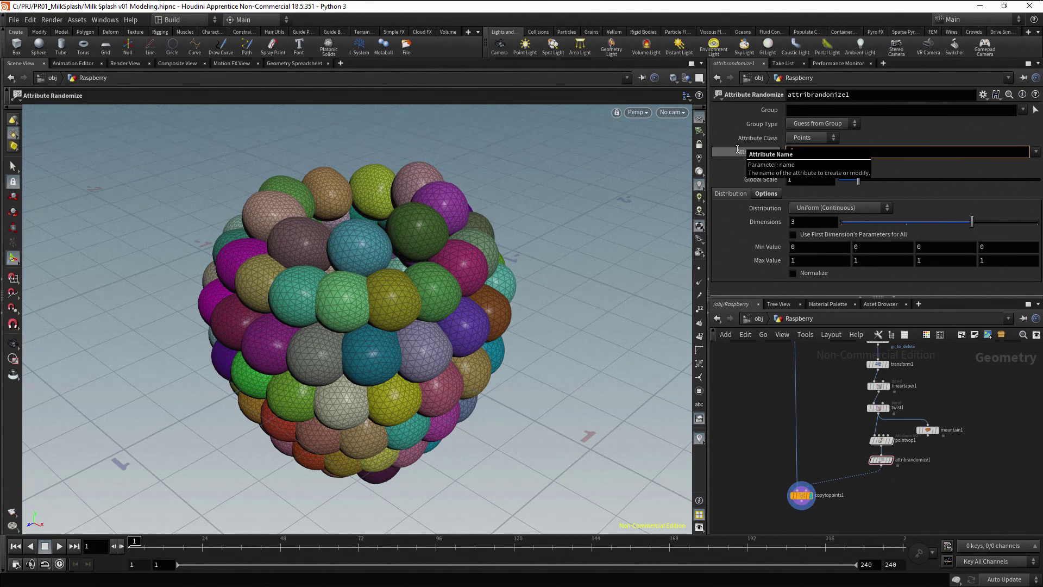
{"action": "type", "text": "pscale"}
{"action": "key", "text": "Return"}
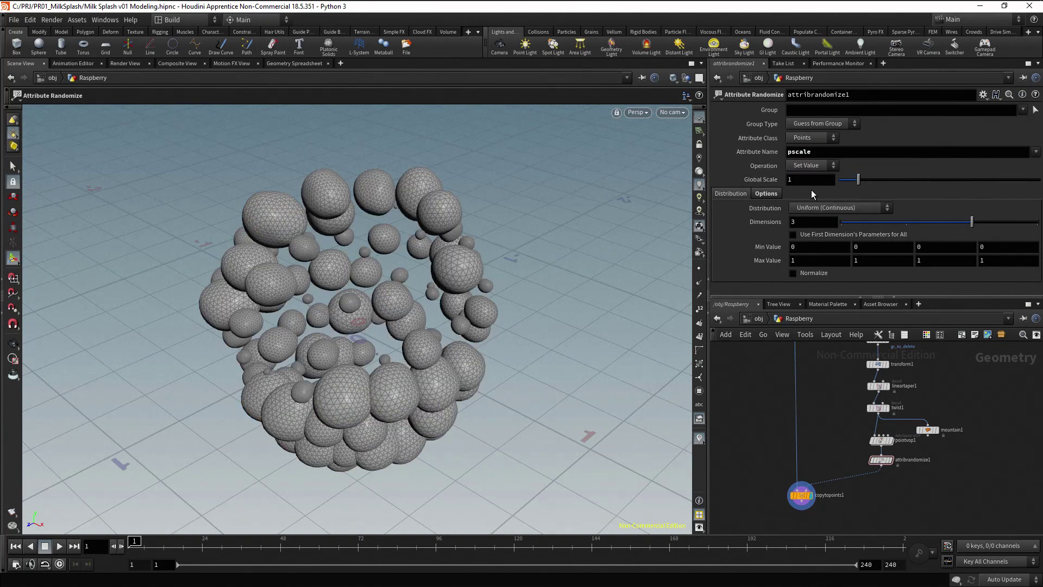
- Set the pscale randomization to 1 dimension with a minimum value of 0.9 and a maximum value of 1.2
{"action": "double_click", "coordinate": [806, 220]}
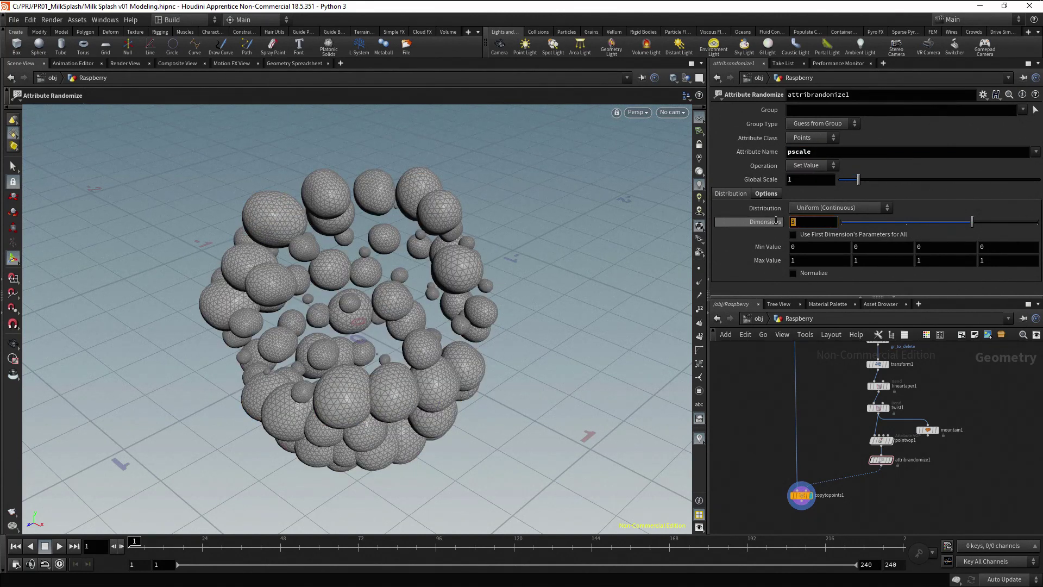
{"action": "type", "text": "1"}
{"action": "key", "text": "Return"}
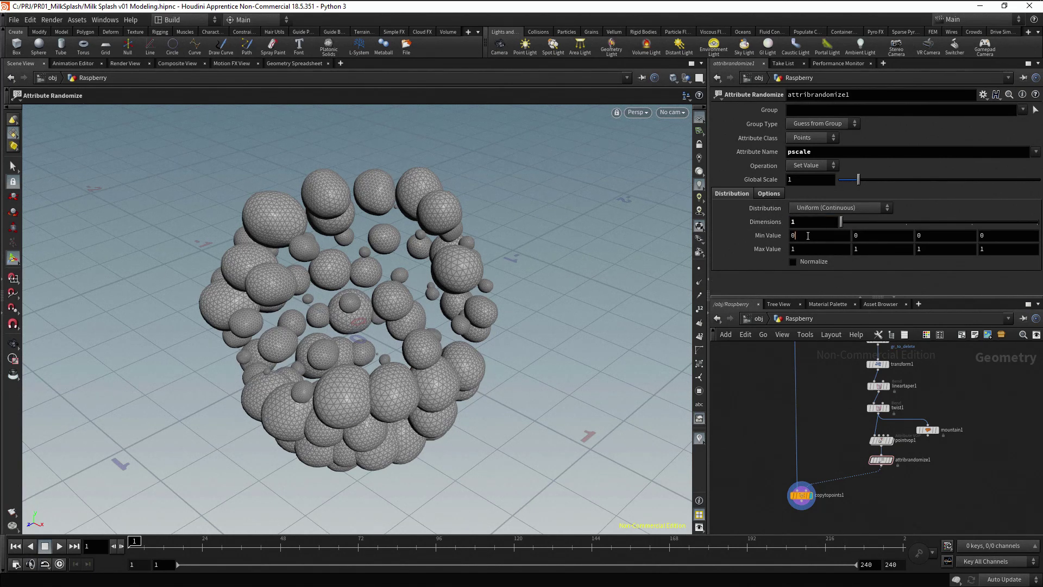
{"action": "left_click", "coordinate": [808, 236]}
{"action": "type", "text": ".4"}
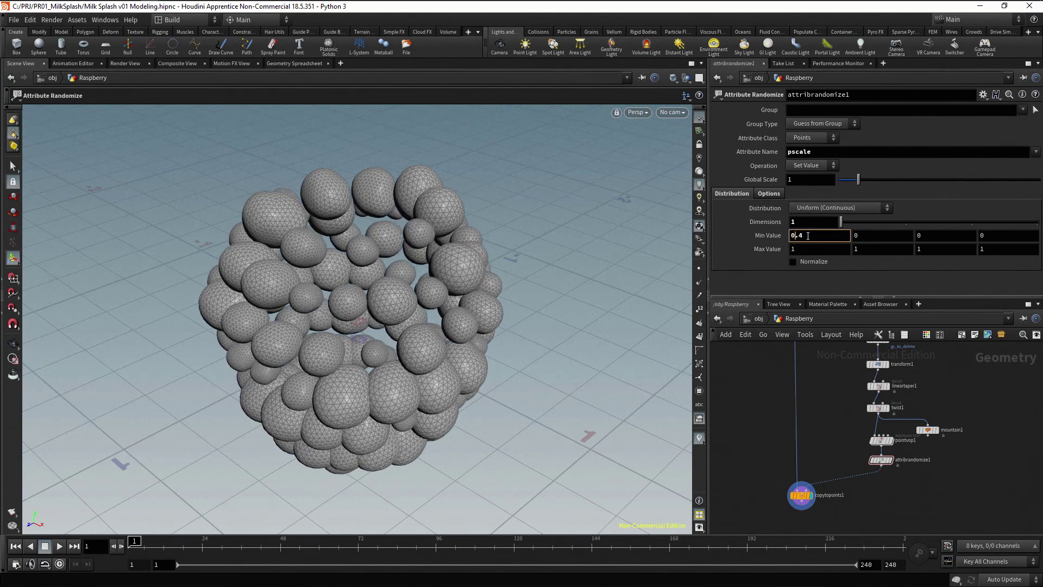
{"action": "scroll", "coordinate": [807, 236], "scroll_direction": "up", "scroll_amount": 1}
{"action": "scroll", "coordinate": [807, 236], "scroll_direction": "up", "scroll_amount": 3}
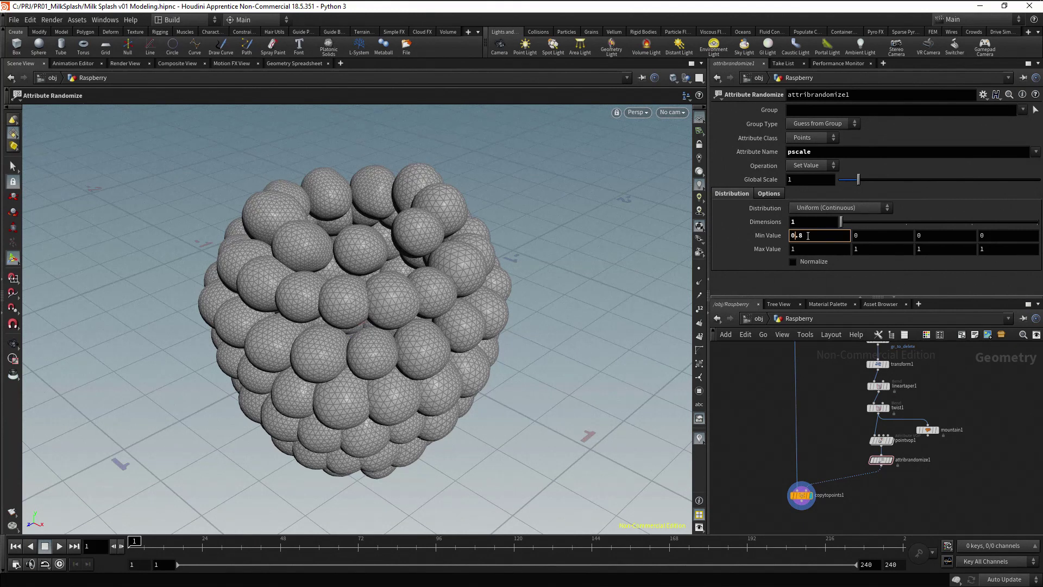
{"action": "scroll", "coordinate": [808, 236], "scroll_direction": "up", "scroll_amount": 1}
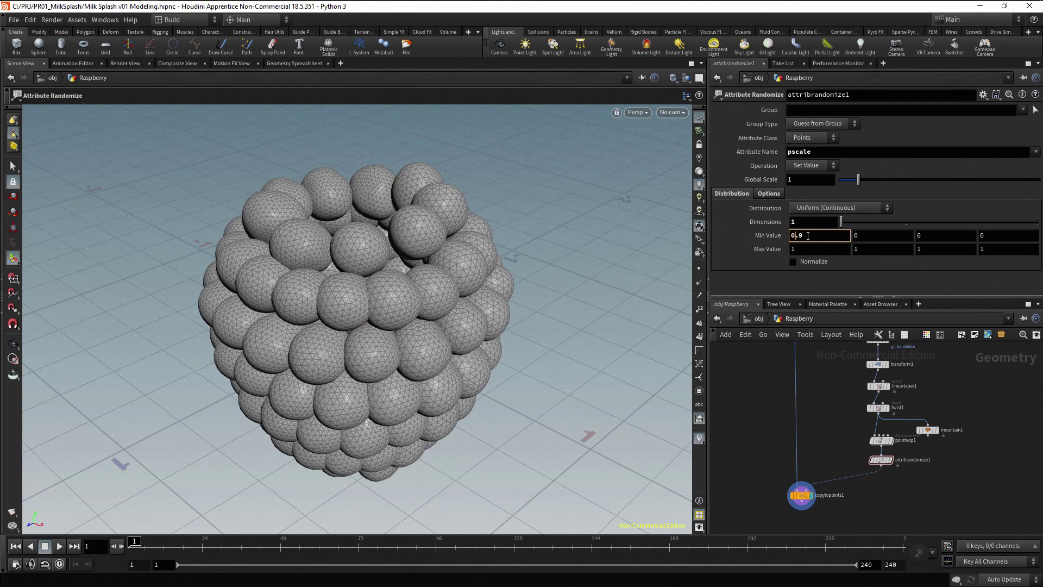
{"action": "left_click", "coordinate": [805, 249]}
{"action": "scroll", "coordinate": [805, 249], "scroll_direction": "down", "scroll_amount": 1}
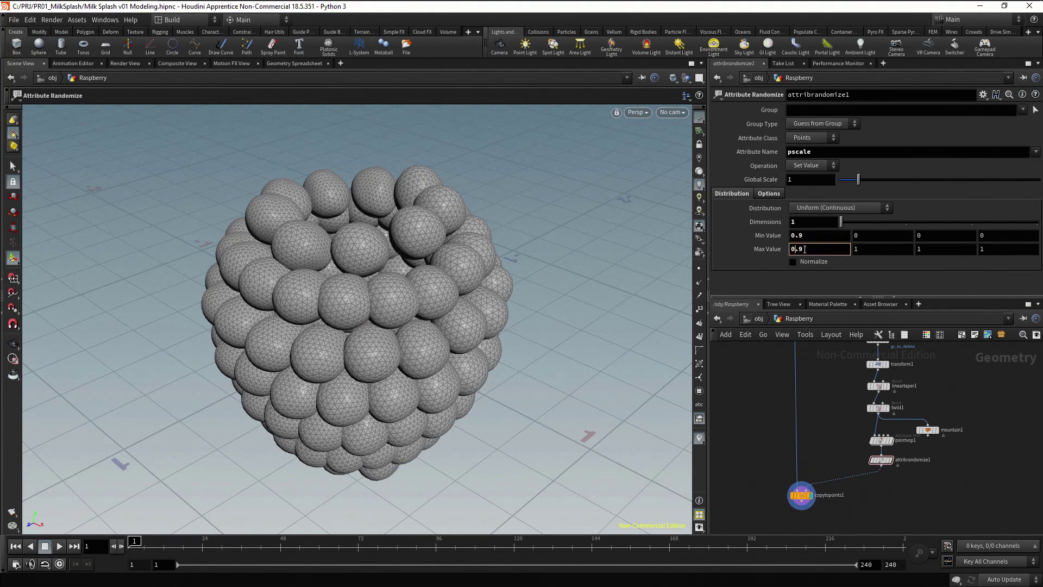
{"action": "scroll", "coordinate": [805, 249], "scroll_direction": "up", "scroll_amount": 3}
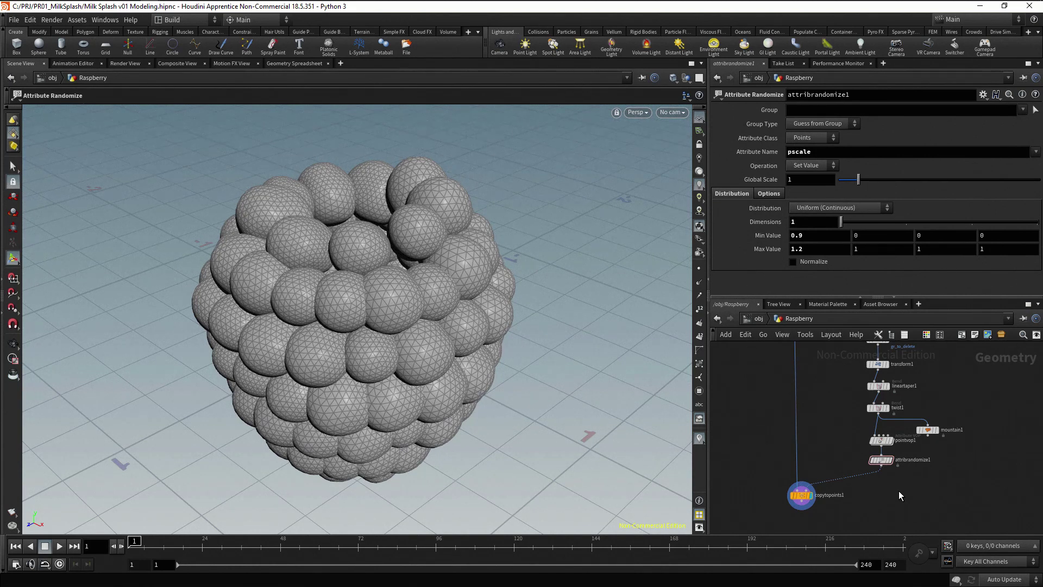
- Add a second Attribute Randomize node between the pscale randomizer and Copy to Points, and tidy the node layout
{"action": "key", "text": "Tab"}
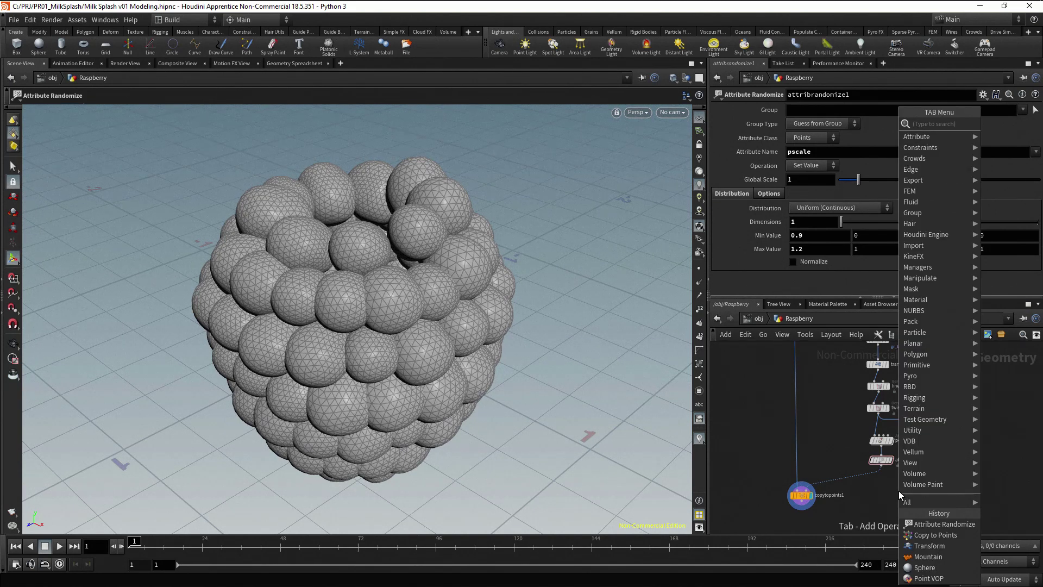
{"action": "type", "text": "attribrand"}
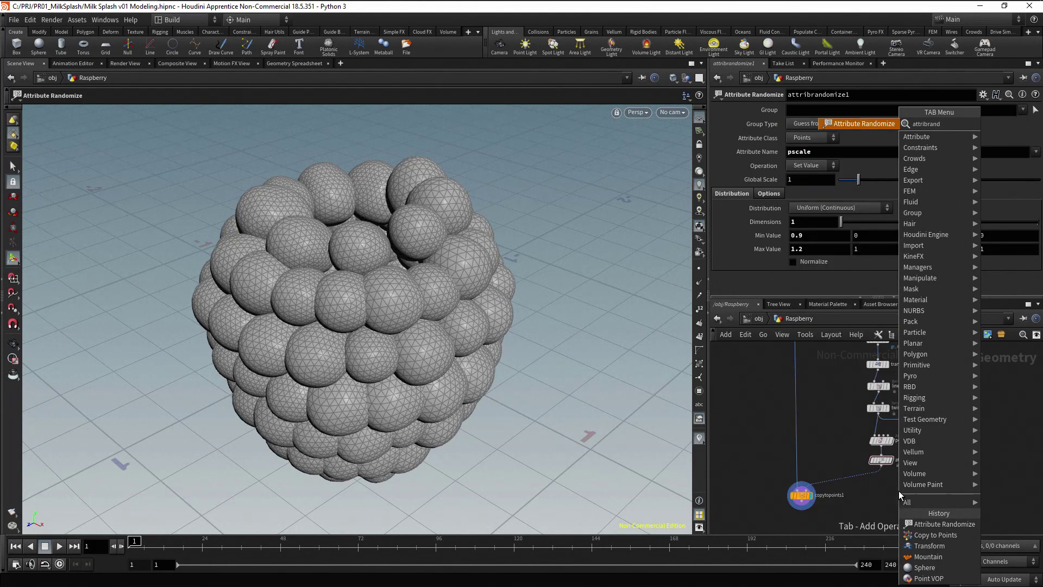
{"action": "key", "text": "Return"}
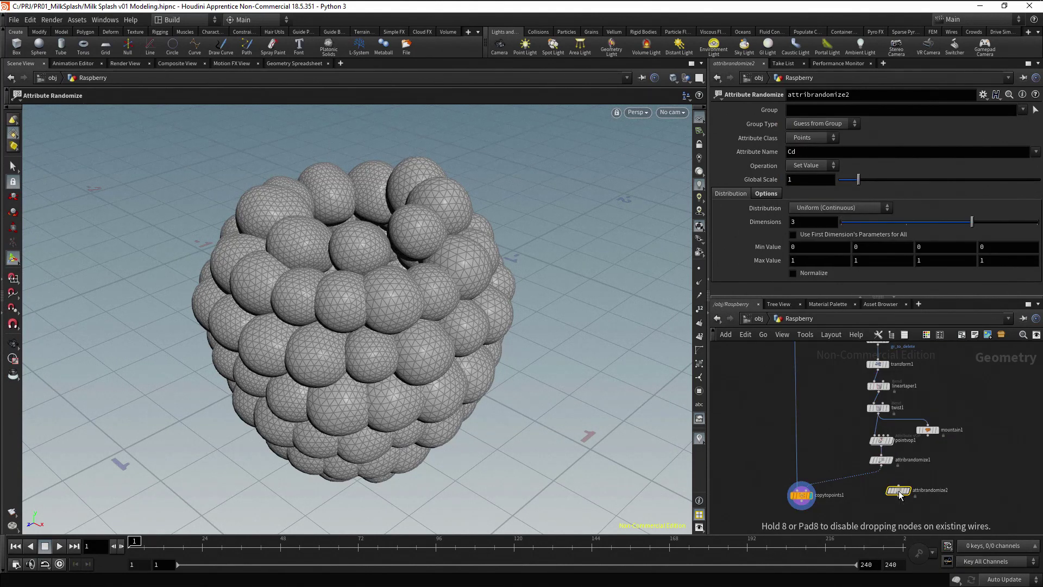
{"action": "left_click", "coordinate": [863, 484]}
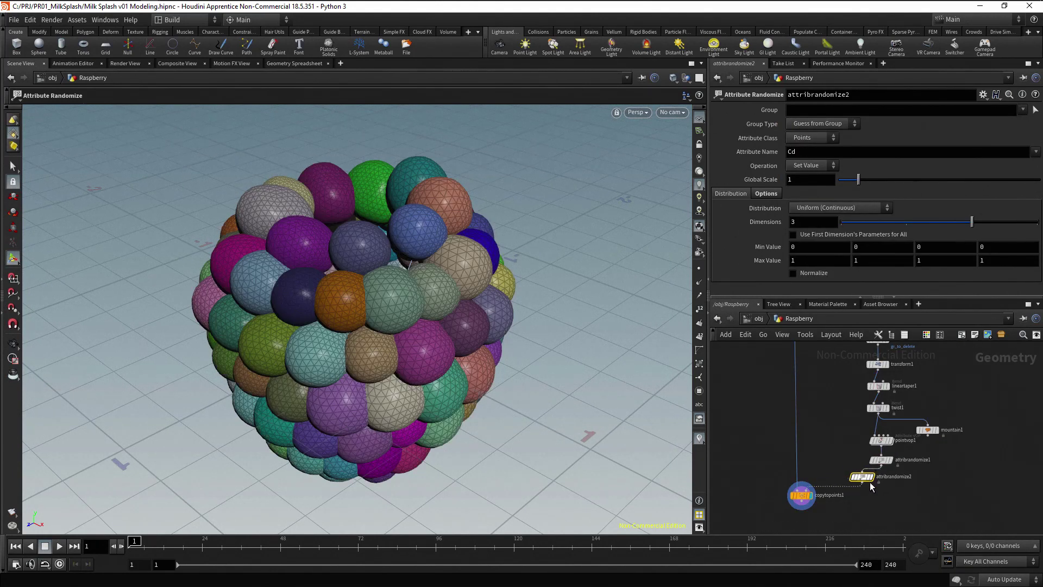
{"action": "left_click_drag", "start_coordinate": [862, 484], "coordinate": [881, 483]}
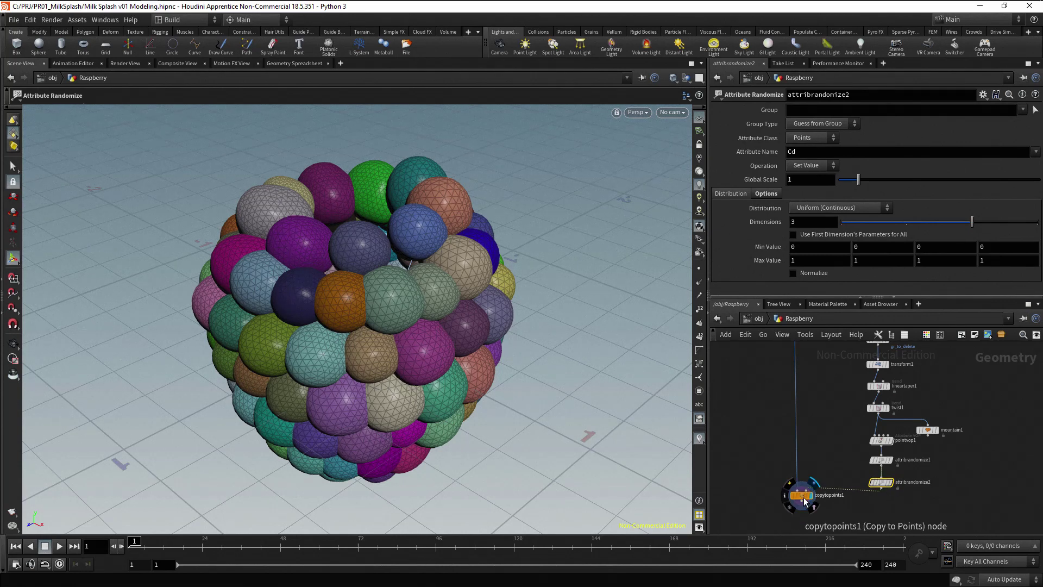
{"action": "mouse_move", "coordinate": [801, 496]}
{"action": "left_mouse_down"}
{"action": "mouse_move", "coordinate": [807, 516]}
{"action": "mouse_move", "coordinate": [804, 486]}
{"action": "left_mouse_up"}
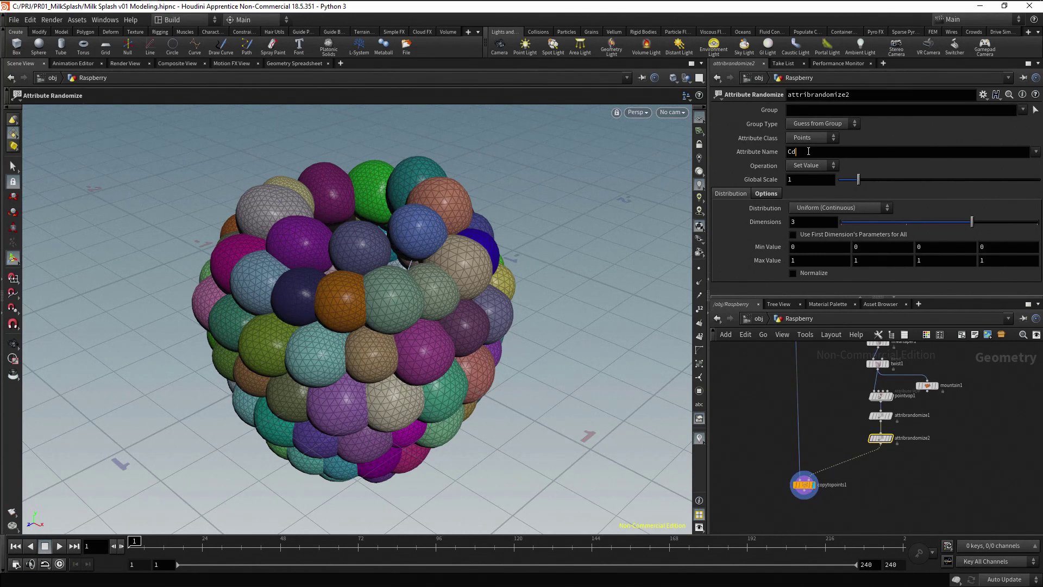
- Make the second Attribute Randomize node act on the orient attribute with 4 dimensions
{"action": "left_click", "coordinate": [763, 151]}
{"action": "type", "text": "orient"}
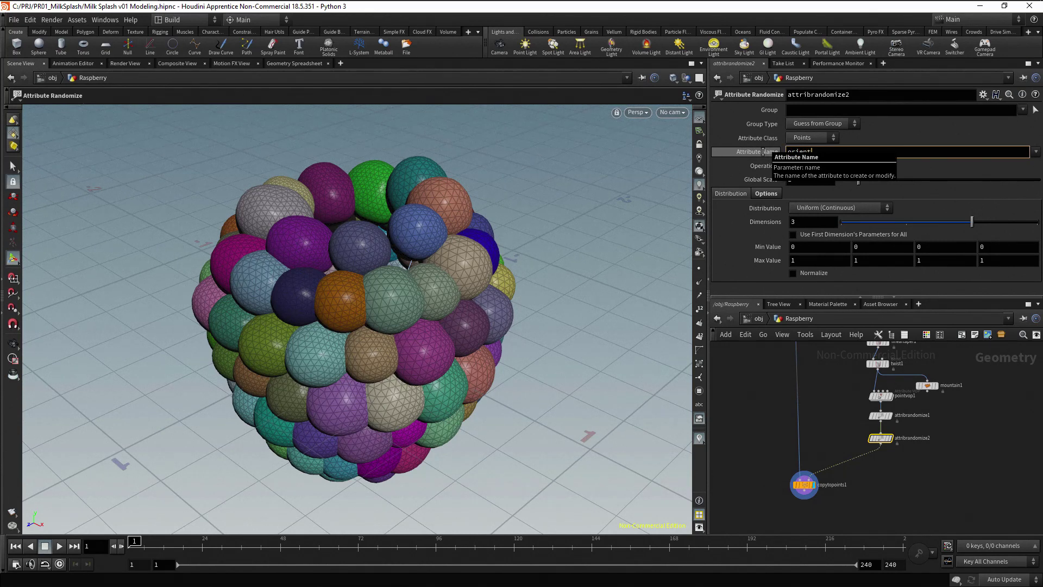
{"action": "key", "text": "Return"}
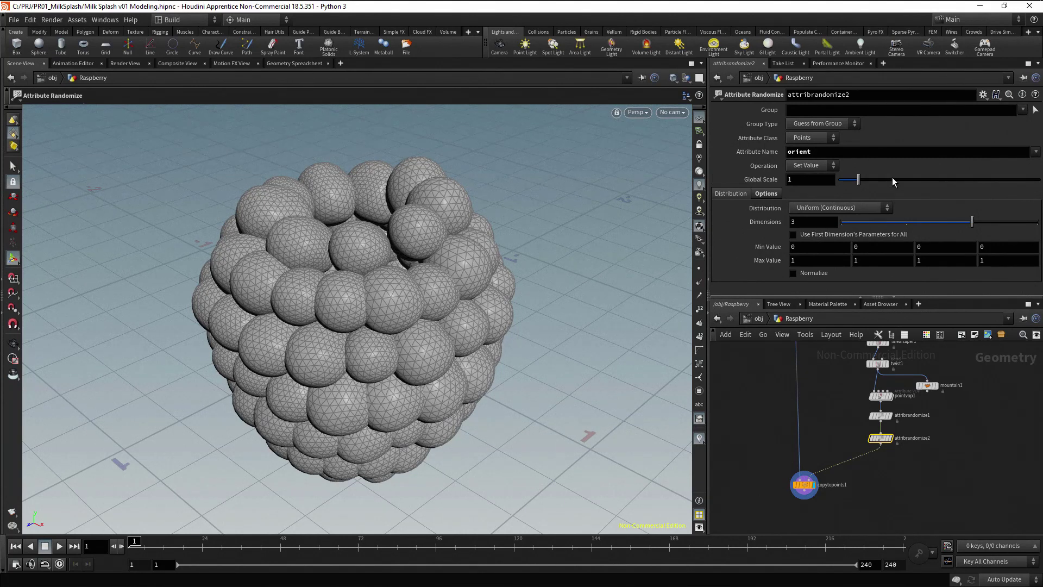
{"action": "left_click_drag", "start_coordinate": [1005, 222], "coordinate": [1023, 223]}
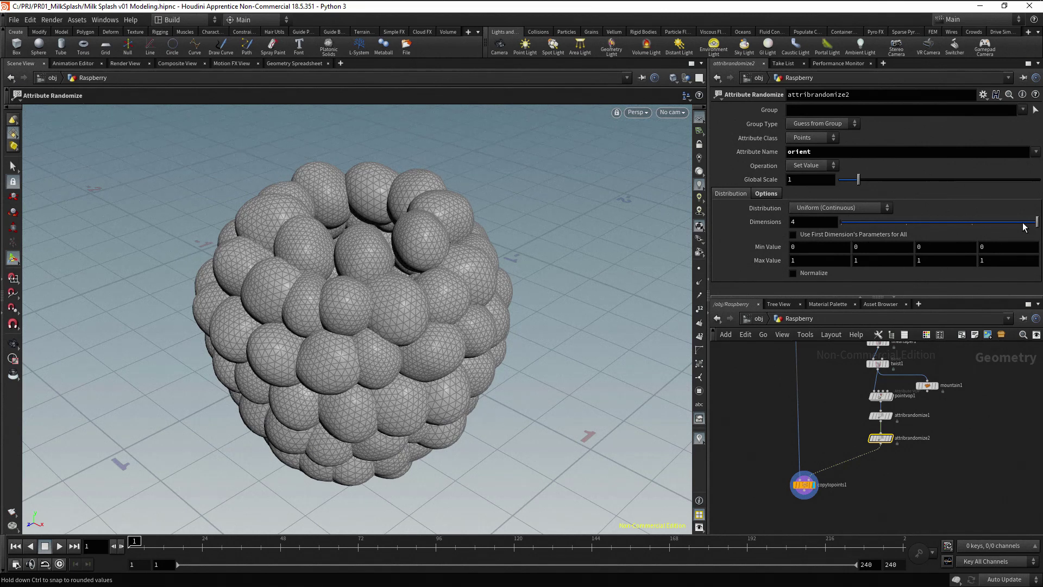
- Set the first three maximum values of the orient randomization to 360
{"action": "left_click", "coordinate": [805, 262]}
{"action": "type", "text": "360"}
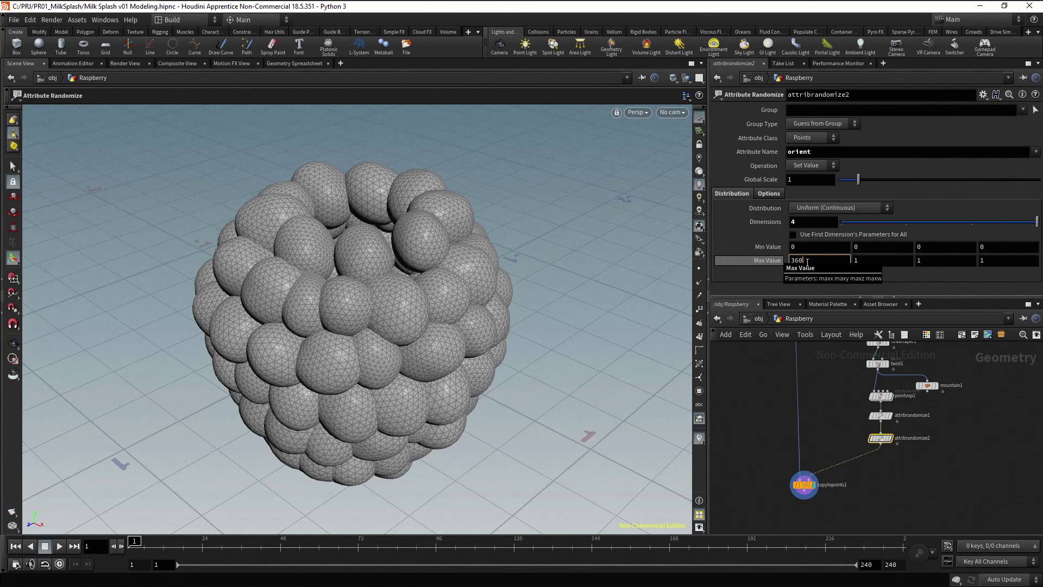
{"action": "key", "text": "Tab"}
{"action": "type", "text": "360"}
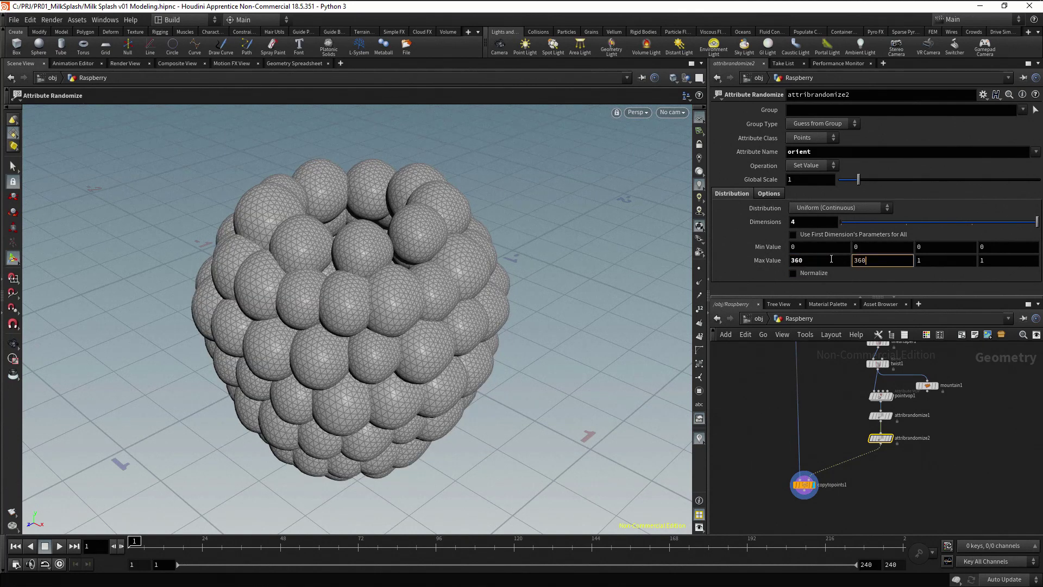
{"action": "key", "text": "Tab"}
{"action": "type", "text": "360"}
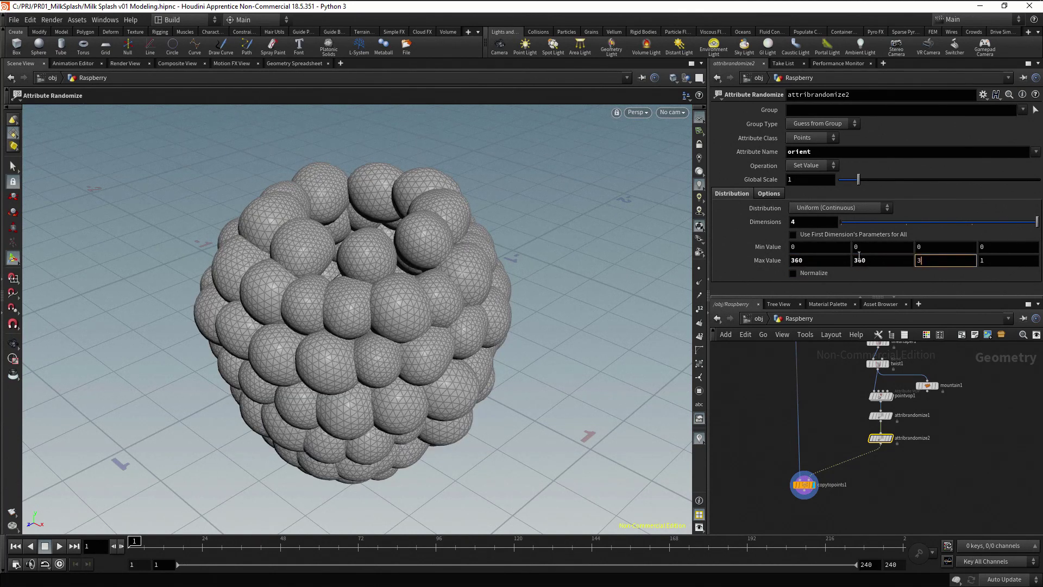
{"action": "key", "text": "Return"}
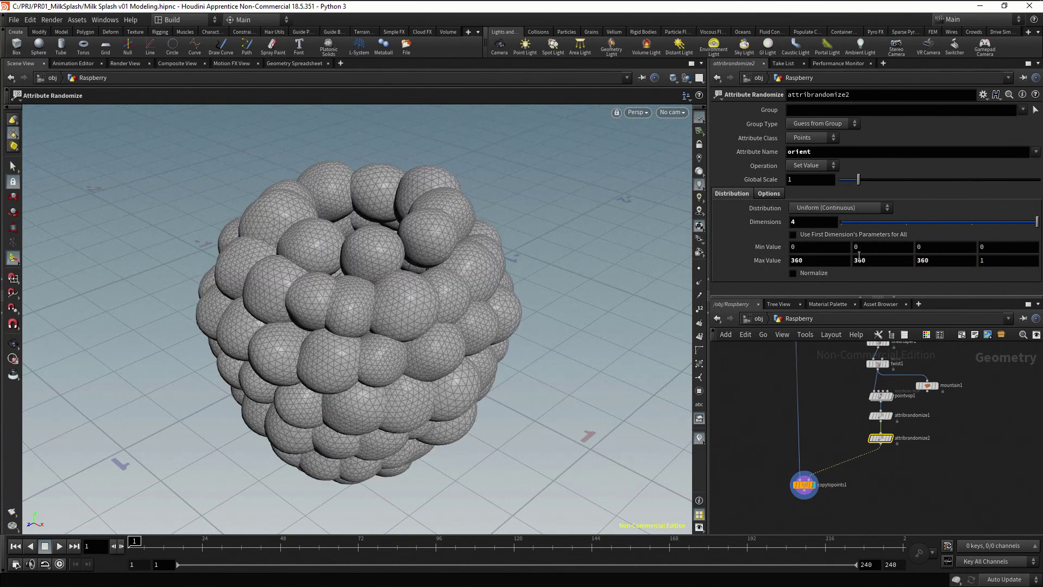
- Switch the viewport to the front view and frame the whole raspberry against the grid to examine its vertical extent
{"action": "left_click", "coordinate": [999, 473]}
{"action": "key", "text": "space+3"}
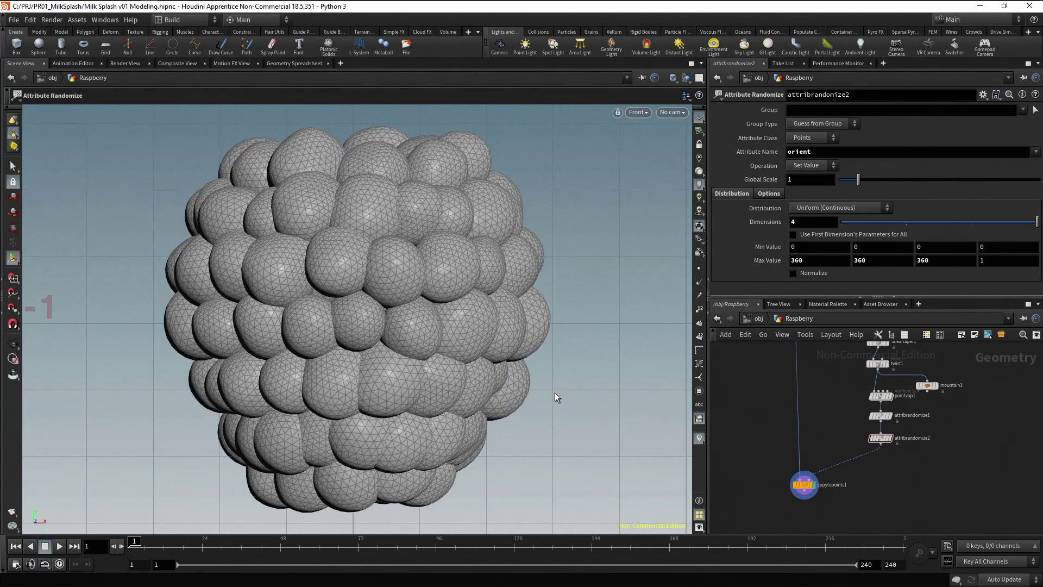
{"action": "key", "text": "Escape"}
{"action": "scroll", "coordinate": [549, 399], "scroll_direction": "down", "scroll_amount": 5}
{"action": "middle_click_drag", "start_coordinate": [539, 404], "coordinate": [531, 382]}
{"action": "key", "text": "Return"}
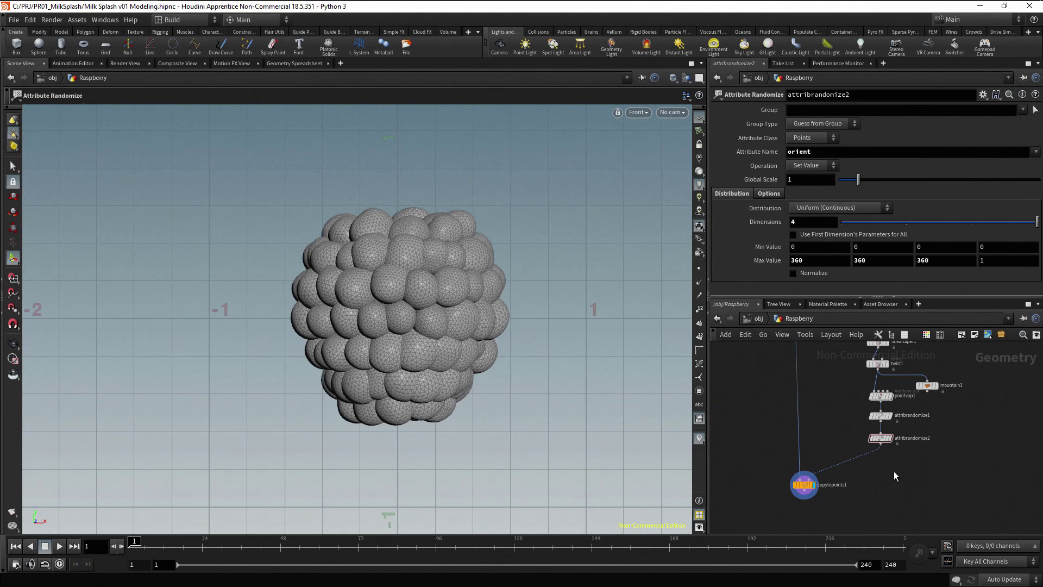
- Add an Attribute Wrangle node between the orient randomizer and Copy to Points
{"action": "key", "text": "Tab"}
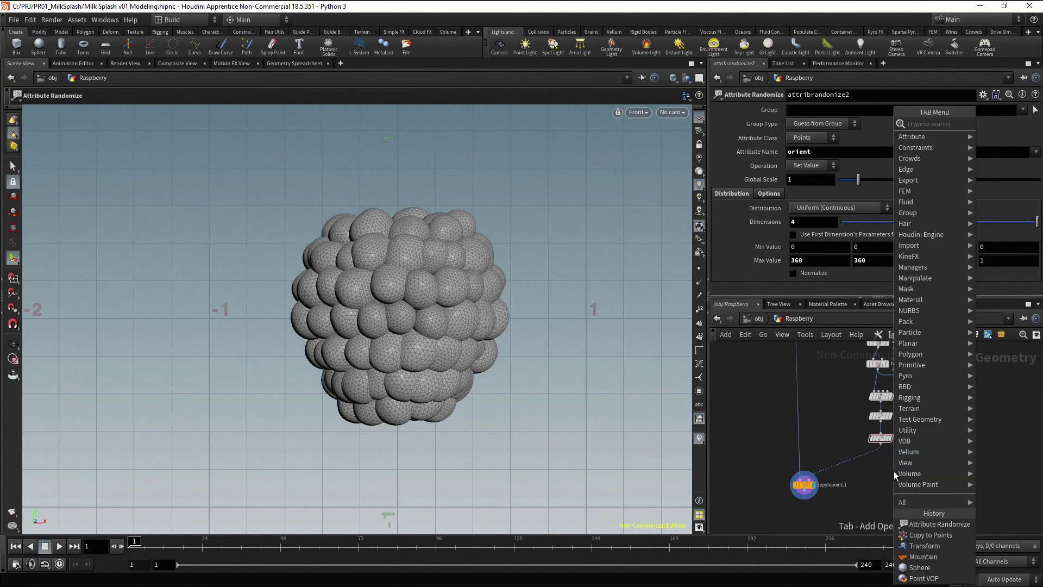
{"action": "type", "text": "aw"}
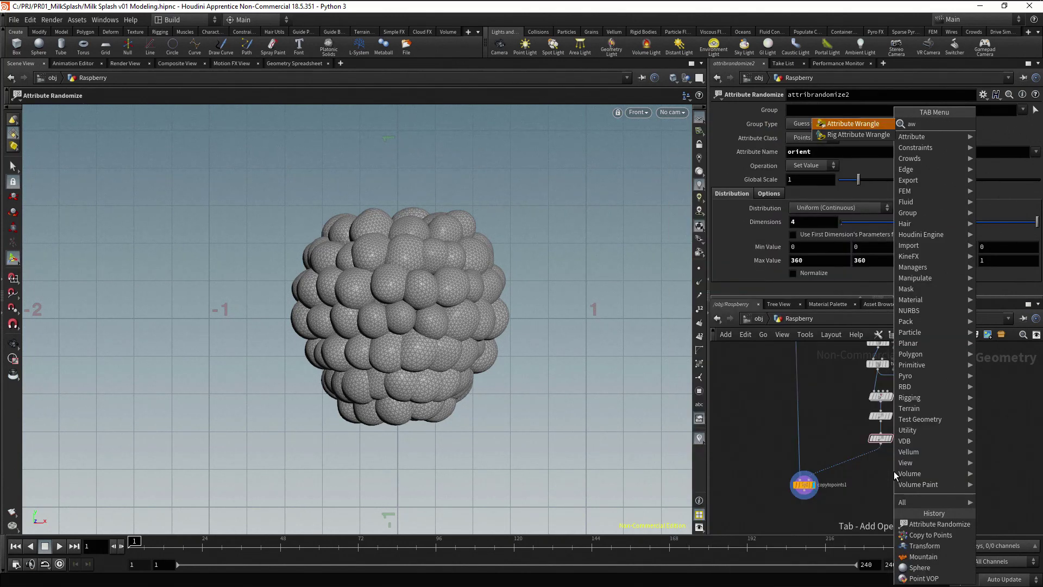
{"action": "key", "text": "Return"}
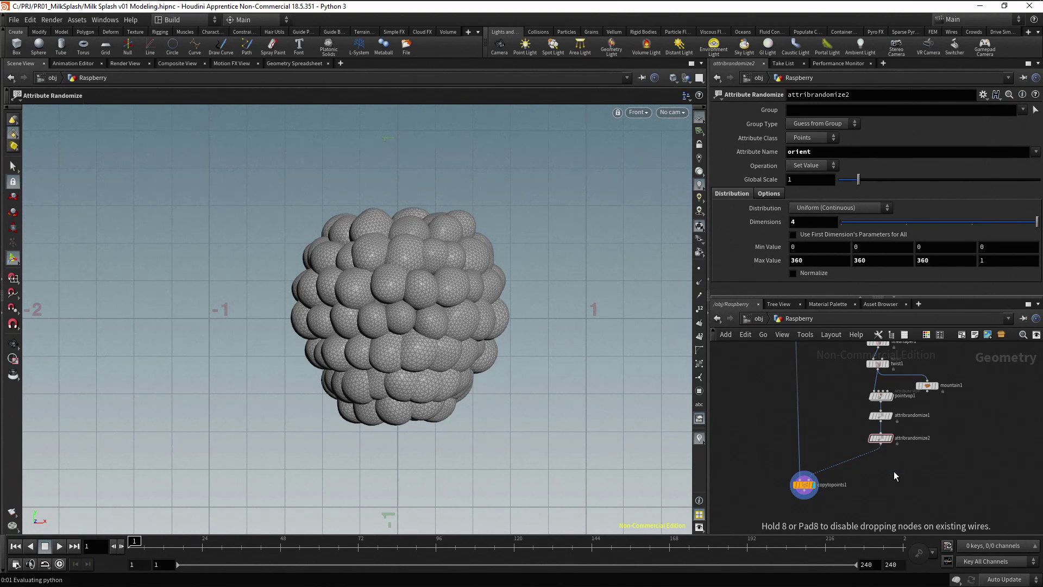
{"action": "left_click", "coordinate": [894, 471]}
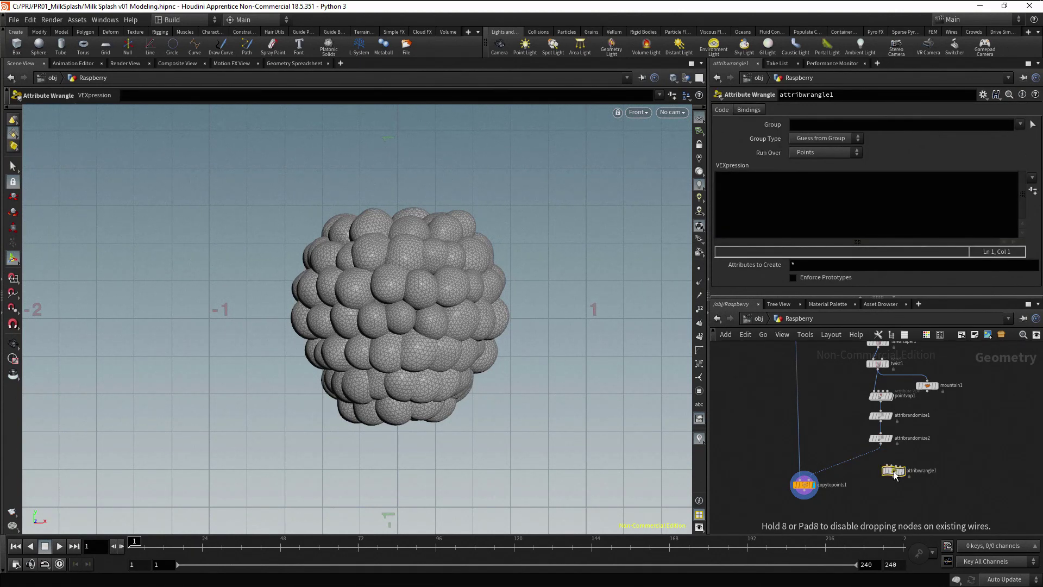
{"action": "mouse_move", "coordinate": [895, 474]}
{"action": "left_mouse_down"}
{"action": "mouse_move", "coordinate": [831, 464]}
{"action": "mouse_move", "coordinate": [886, 466]}
{"action": "left_mouse_up"}
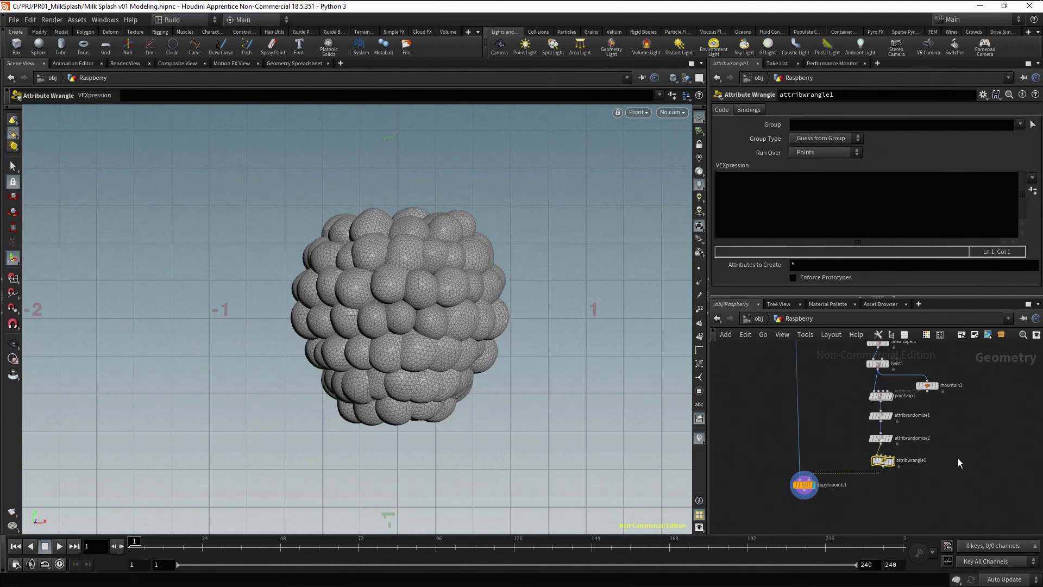
{"action": "left_click", "coordinate": [741, 189]}
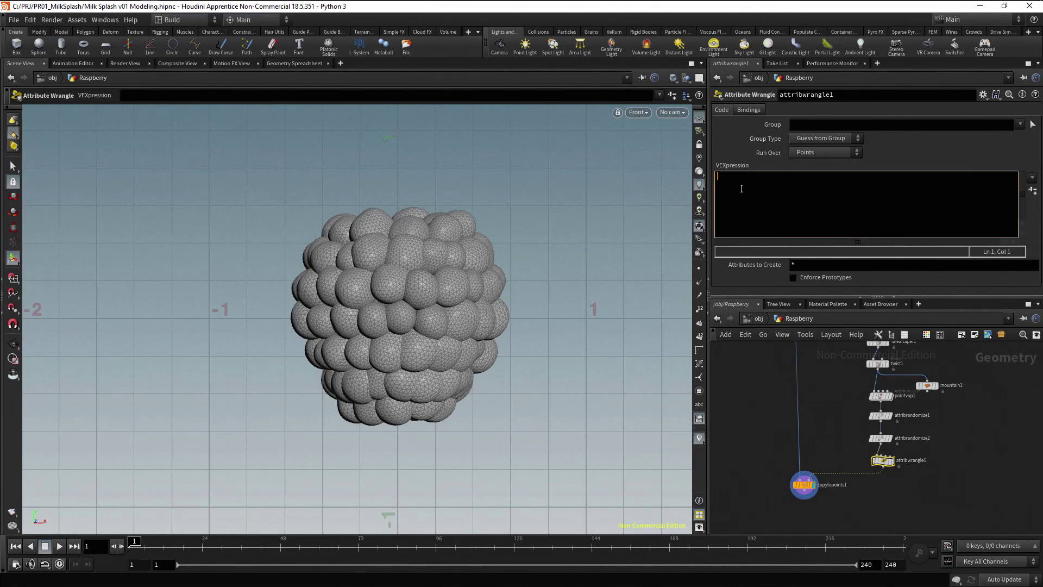
{"action": "type", "text": "@pscale = @pscale"}
{"action": "type", "text": "* fit()"}
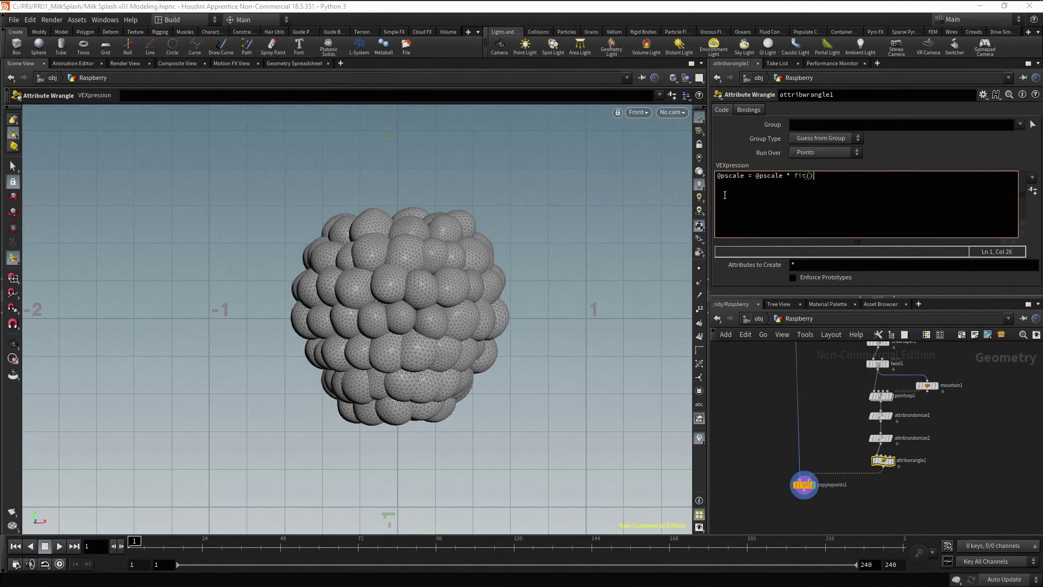
{"action": "key", "text": "Left"}
{"action": "type", "text": "@P.y"}
{"action": "key", "text": "BackSpace"}
{"action": "type", "text": ", -0.5, 0.6,0.9, 1.1"}
{"action": "key", "text": "End"}
{"action": "type", "text": ";"}
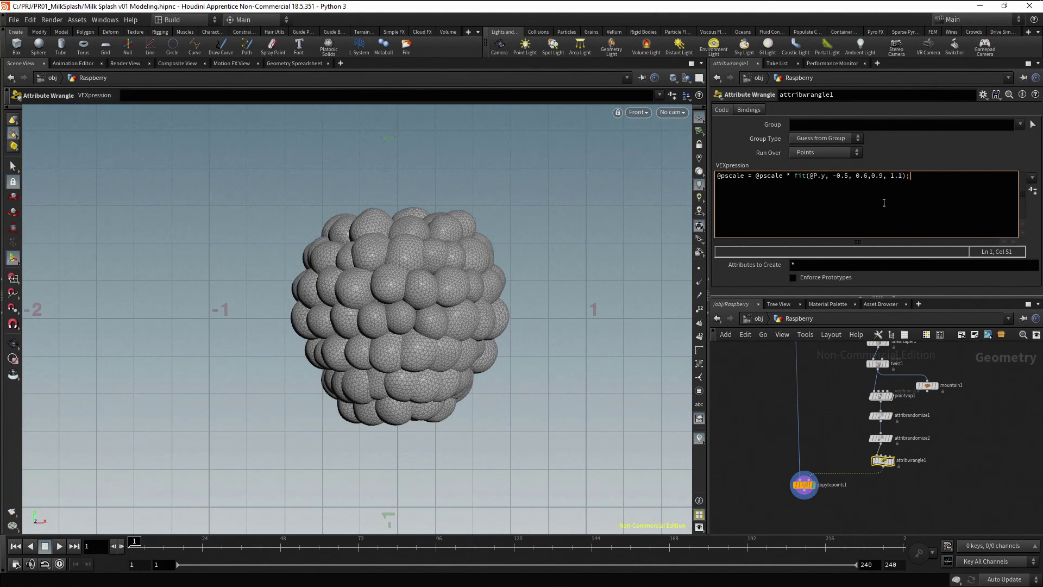
{"action": "left_click", "coordinate": [870, 177]}
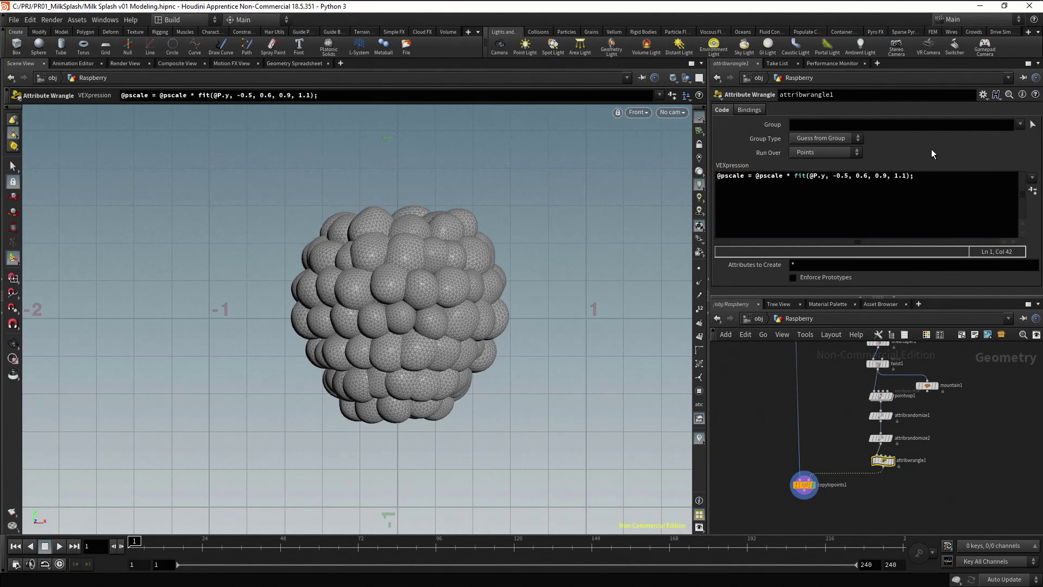
- Try 0.2 as the minimum output scale of the fit function in the wrangle's VEXpression
{"action": "left_click", "coordinate": [885, 176]}
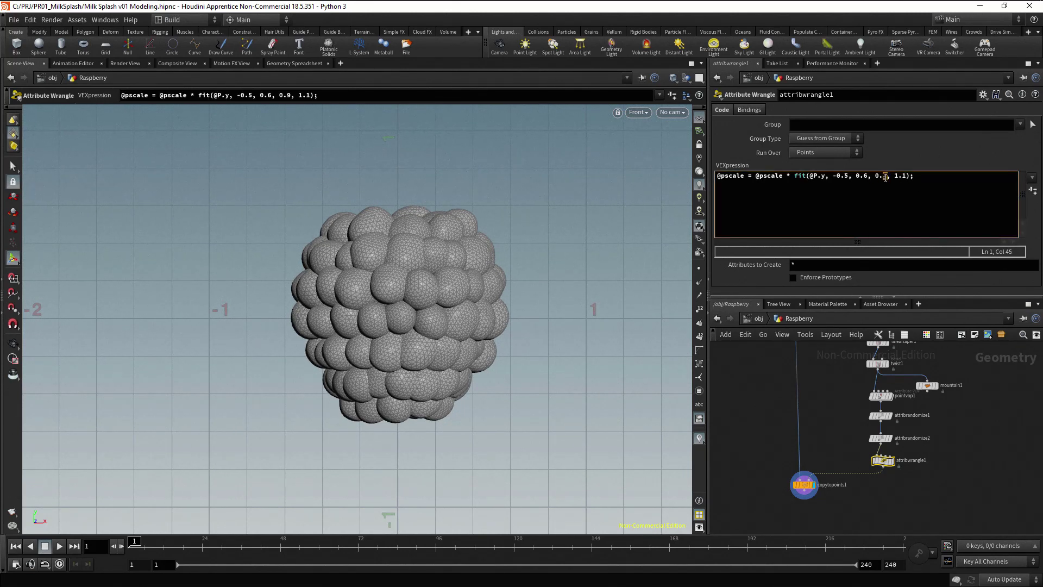
{"action": "left_click", "coordinate": [883, 176]}
{"action": "left_click_drag", "start_coordinate": [882, 177], "coordinate": [885, 177]}
{"action": "type", "text": "2"}
{"action": "left_click", "coordinate": [915, 150]}
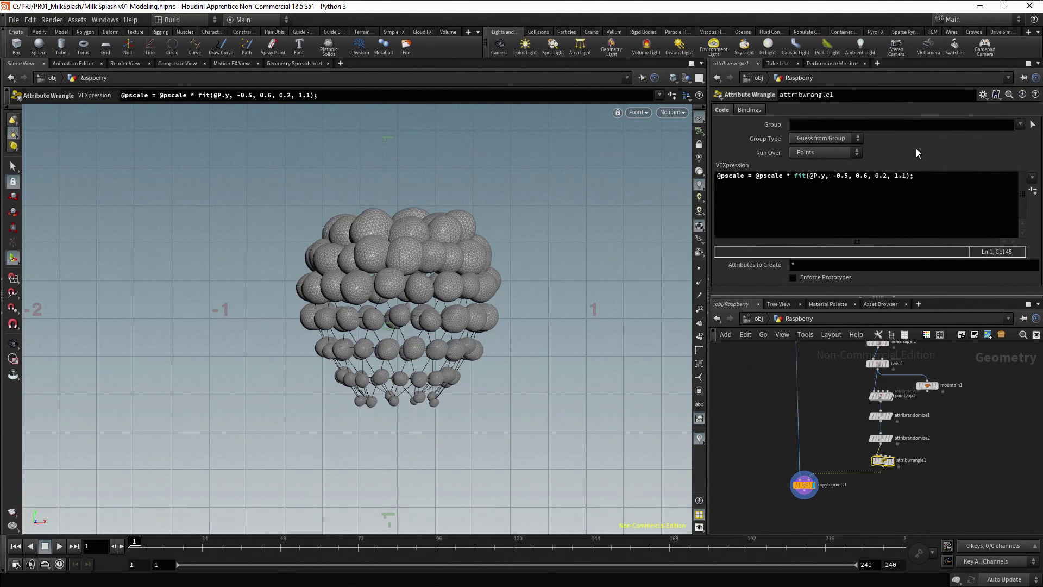
- Restore the fit function's minimum output scale to 0.9 in the wrangle's VEXpression
{"action": "left_click_drag", "start_coordinate": [882, 177], "coordinate": [885, 177]}
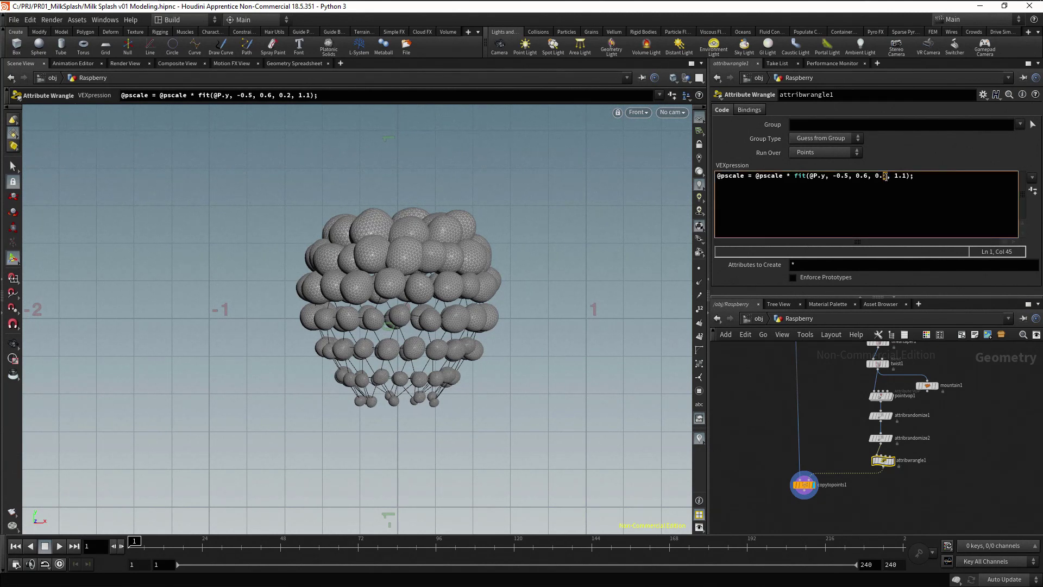
{"action": "type", "text": "9"}
{"action": "left_click", "coordinate": [908, 145]}
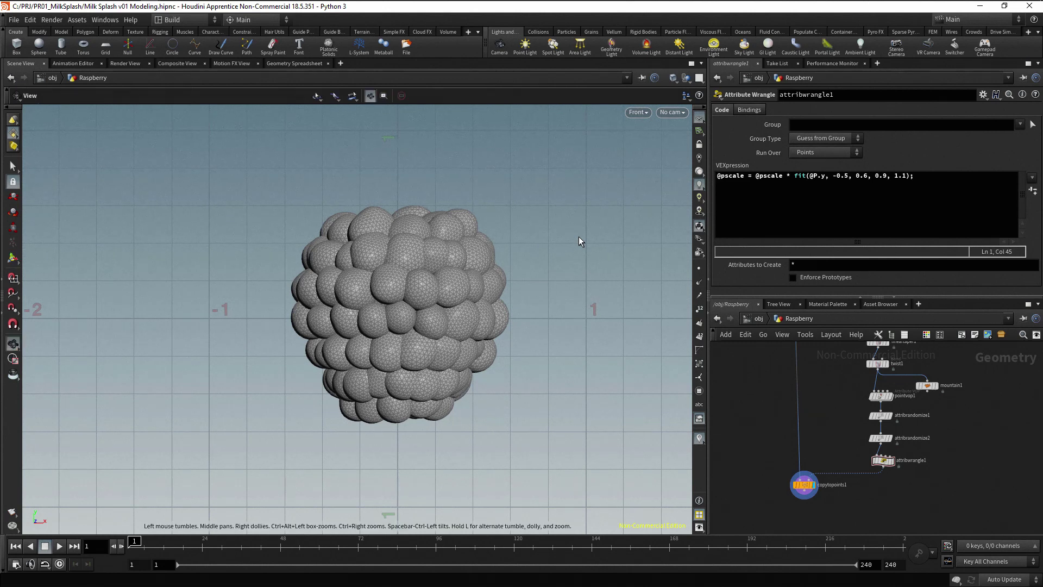
- Add a Clip node after Copy to Points and display its result in the perspective view
{"action": "key", "text": "space+1"}
{"action": "middle_click_drag", "start_coordinate": [834, 443], "coordinate": [857, 370]}
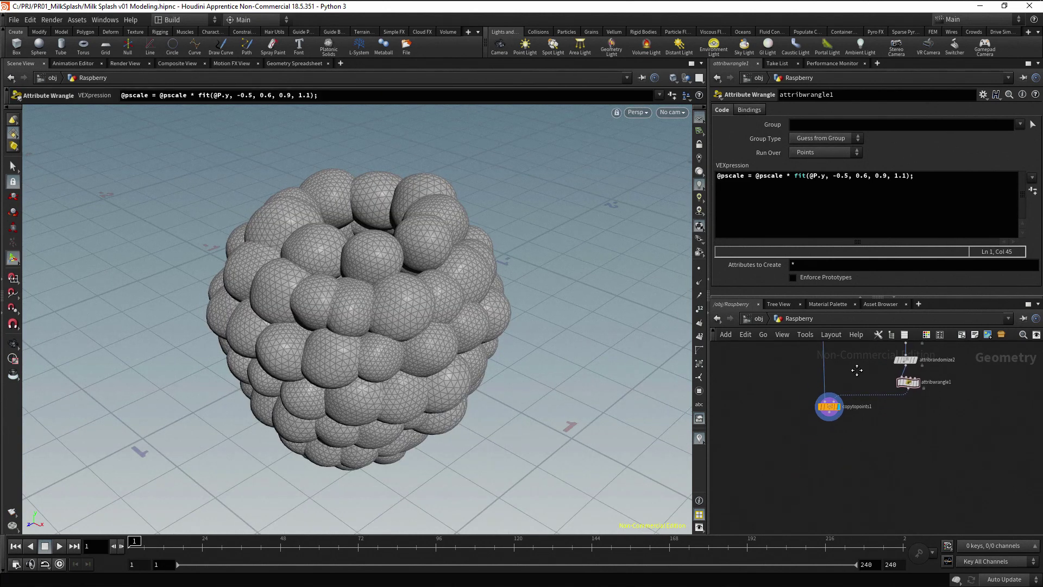
{"action": "left_click", "coordinate": [830, 423]}
{"action": "left_click", "coordinate": [830, 446]}
{"action": "type", "text": "clip"}
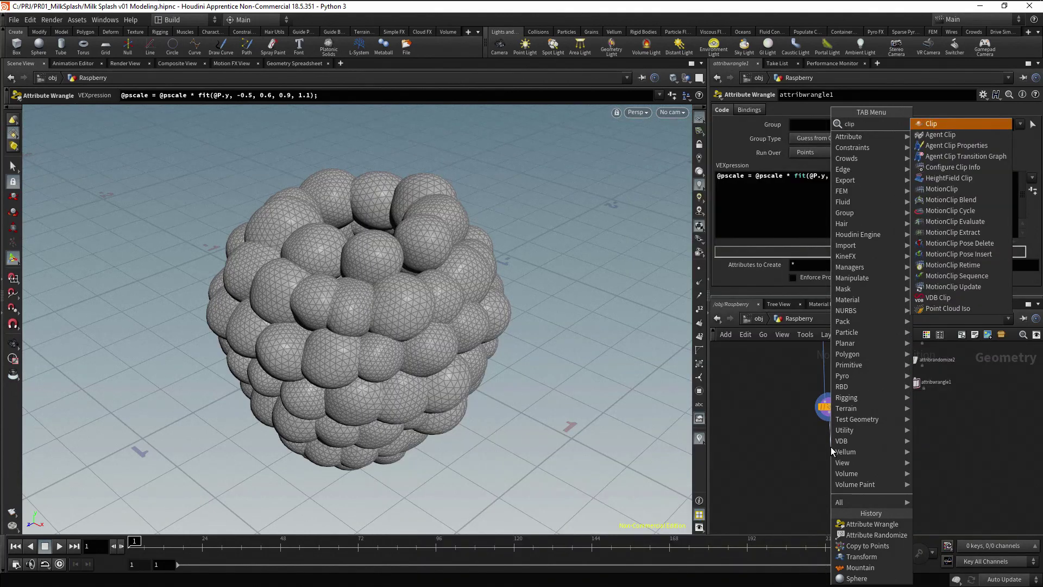
{"action": "key", "text": "Return"}
{"action": "left_click_drag", "start_coordinate": [830, 443], "coordinate": [829, 435]}
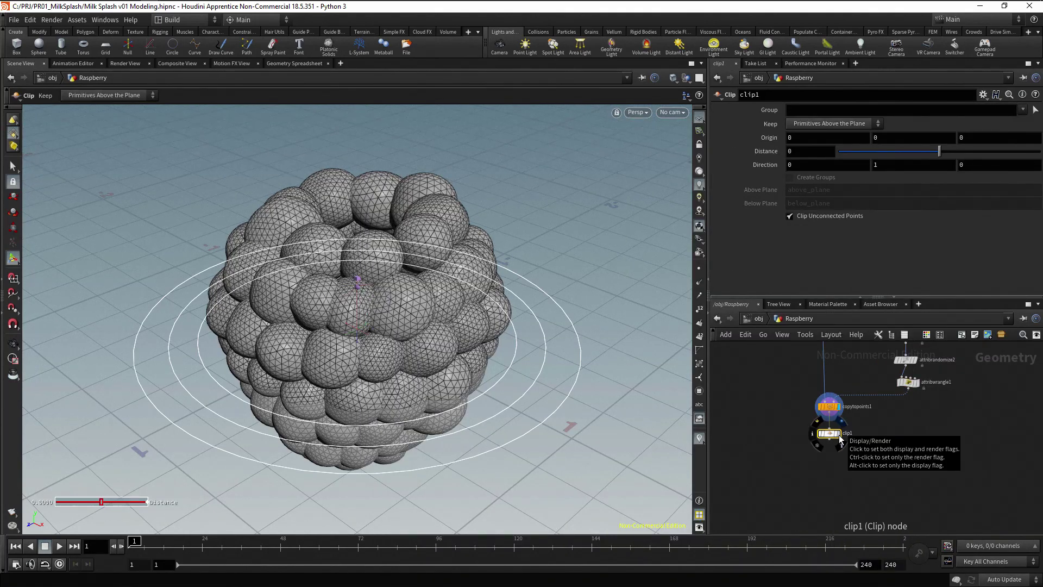
{"action": "key", "text": "r"}
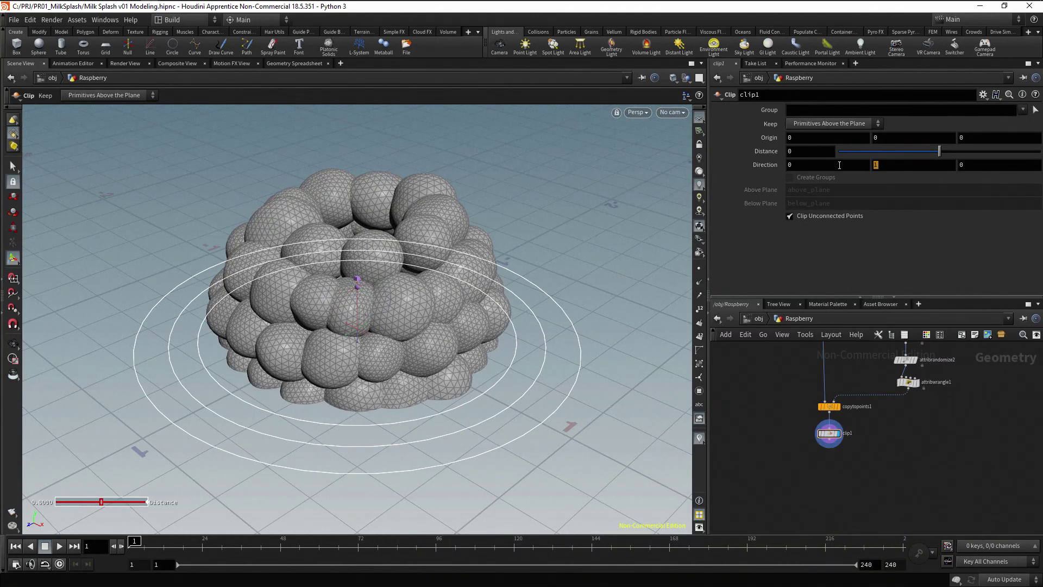
- Set the Clip direction to 1, 0, 0 to cut the raspberry vertically, and examine the sliced interior
{"action": "double_click", "coordinate": [875, 165]}
{"action": "type", "text": "0"}
{"action": "key", "text": "shift+Tab"}
{"action": "type", "text": "1"}
{"action": "key", "text": "Return"}
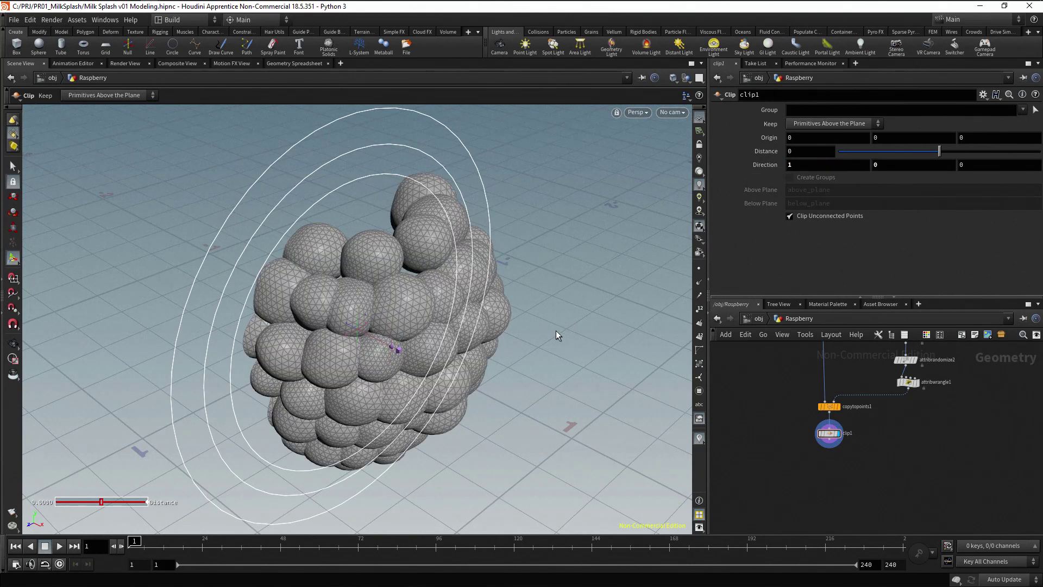
{"action": "key", "text": "Escape"}
{"action": "left_click_drag", "start_coordinate": [556, 331], "coordinate": [430, 332]}
{"action": "scroll", "coordinate": [434, 332], "scroll_direction": "up", "scroll_amount": 5}
{"action": "key", "text": "Return"}
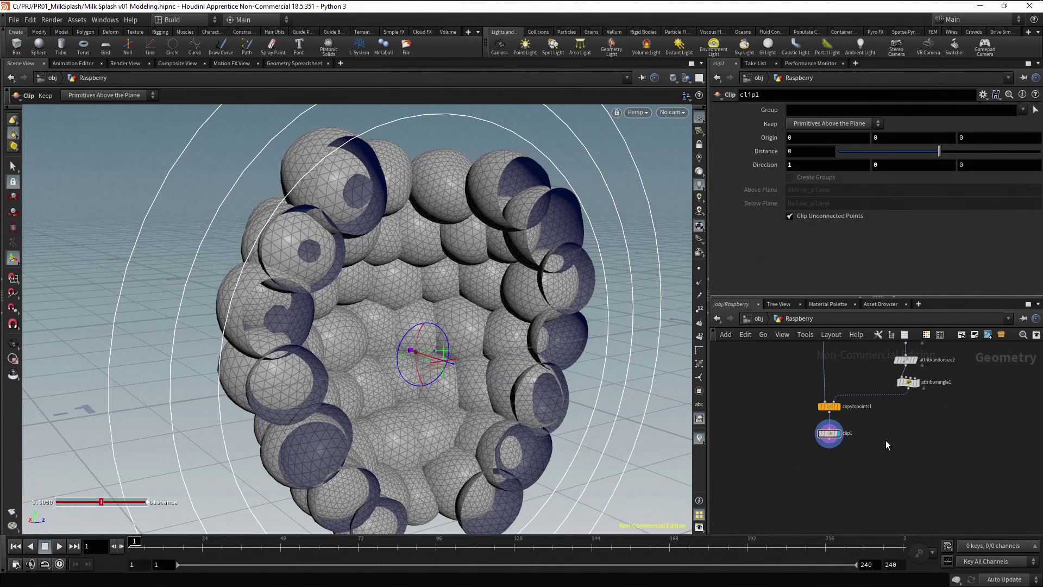
- Insert a Boolean node between Copy to Points and the Clip node
{"action": "left_click_drag", "start_coordinate": [829, 433], "coordinate": [830, 471]}
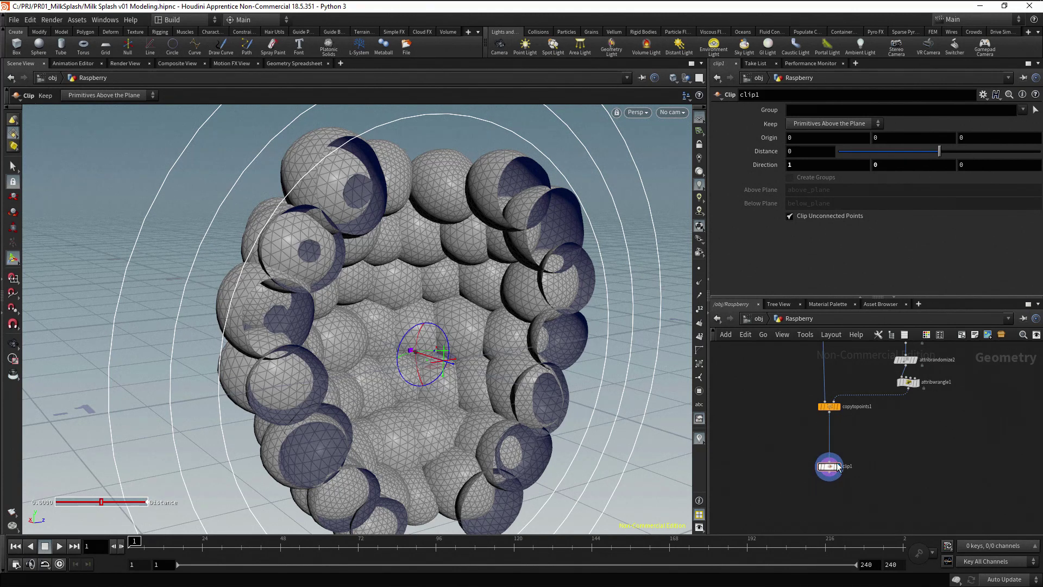
{"action": "key", "text": "Tab"}
{"action": "type", "text": "boo"}
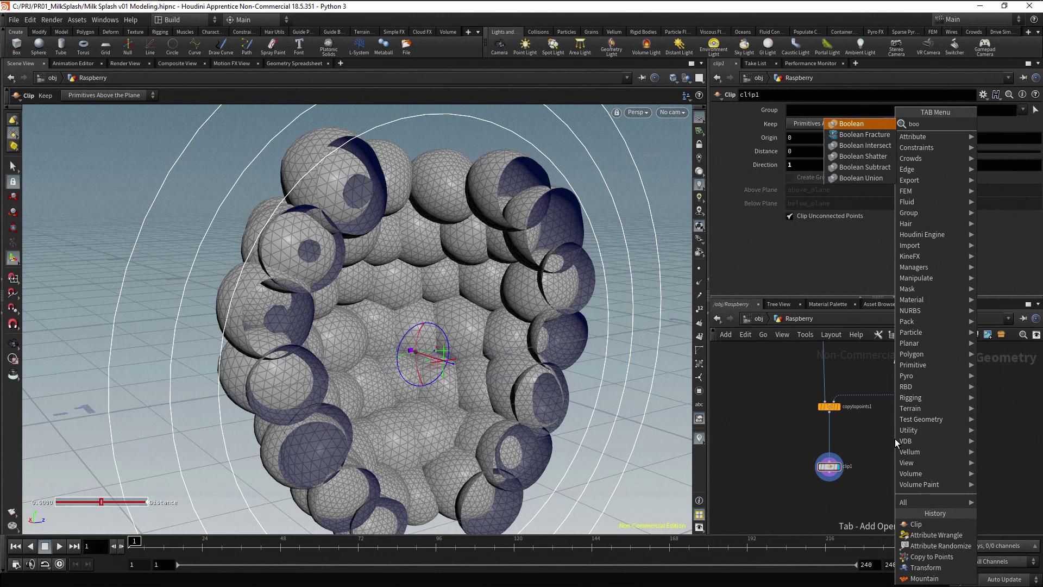
{"action": "key", "text": "Return"}
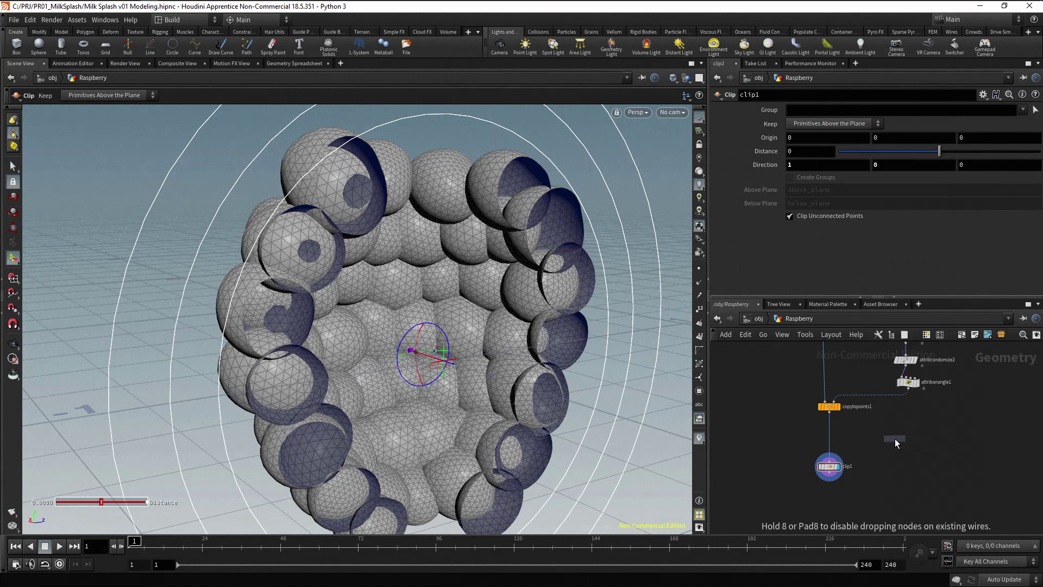
{"action": "left_click", "coordinate": [894, 438]}
{"action": "left_click_drag", "start_coordinate": [887, 441], "coordinate": [833, 435]}
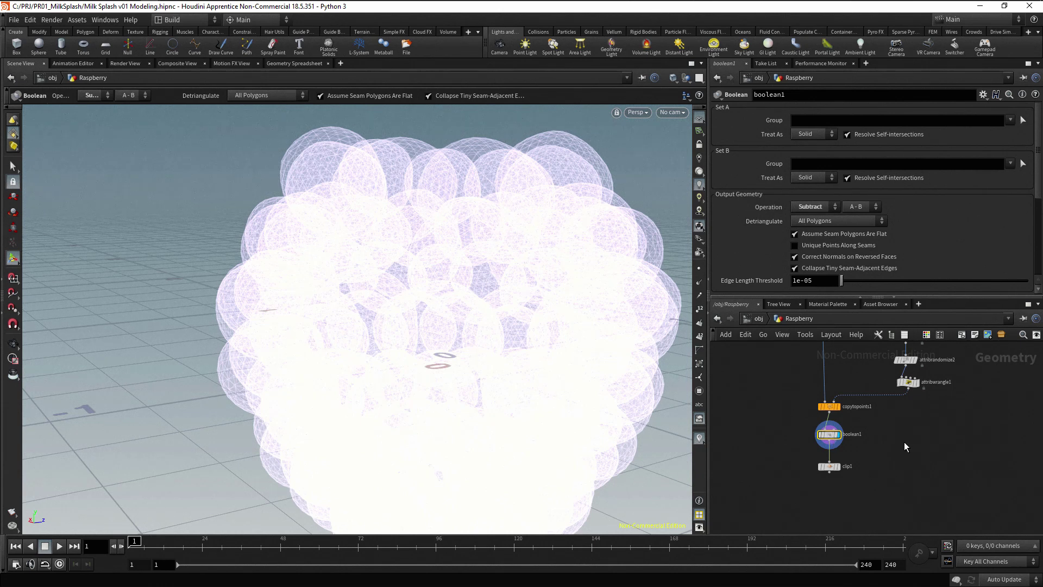
- Set the Boolean operation to Intersect, and display the Clip node's result to check the sliced interior
{"action": "left_click", "coordinate": [832, 209]}
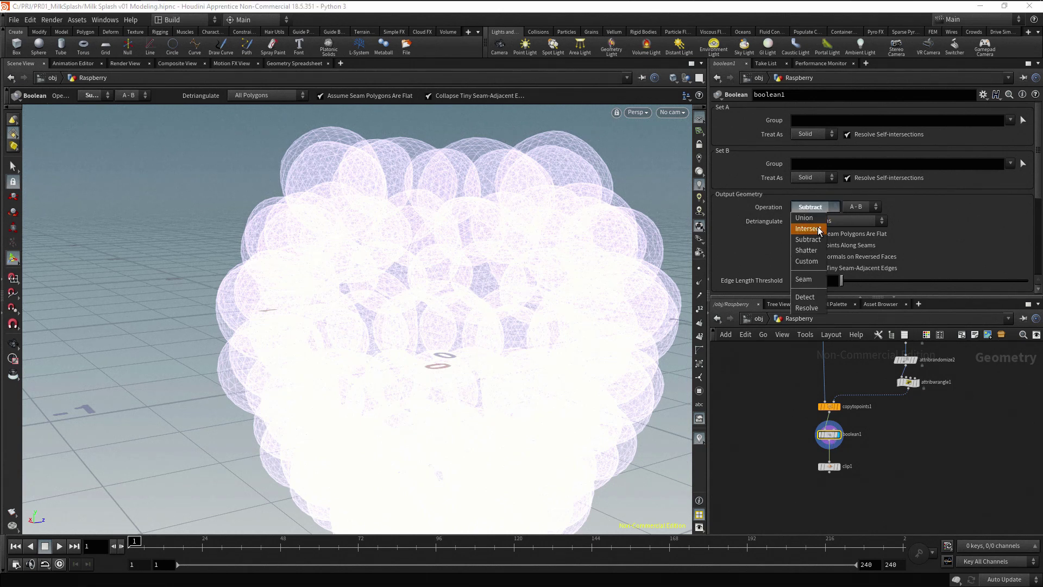
{"action": "left_click", "coordinate": [808, 228]}
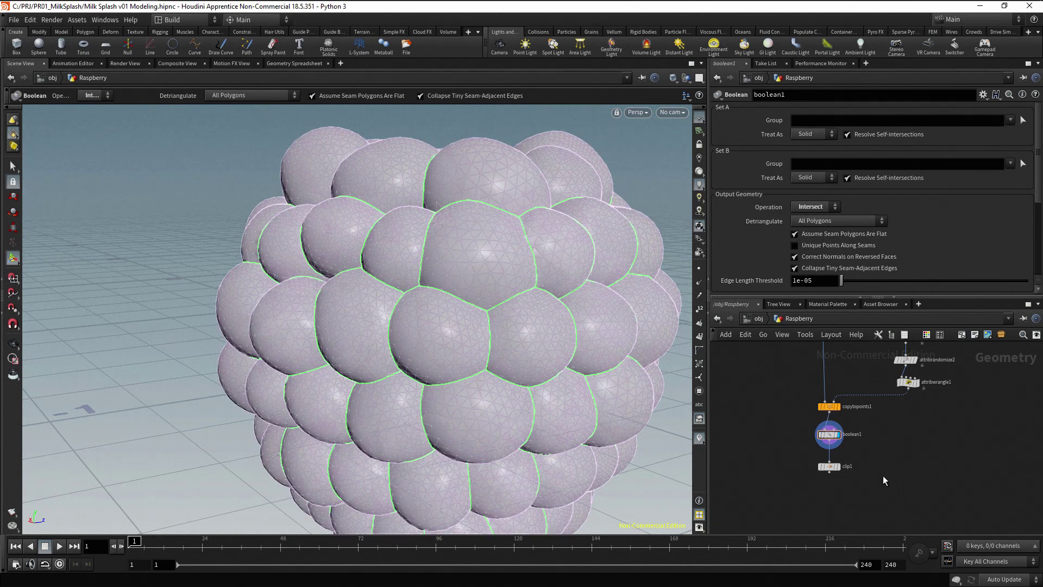
{"action": "left_click", "coordinate": [837, 468]}
{"action": "left_click_drag", "start_coordinate": [825, 465], "coordinate": [884, 464]}
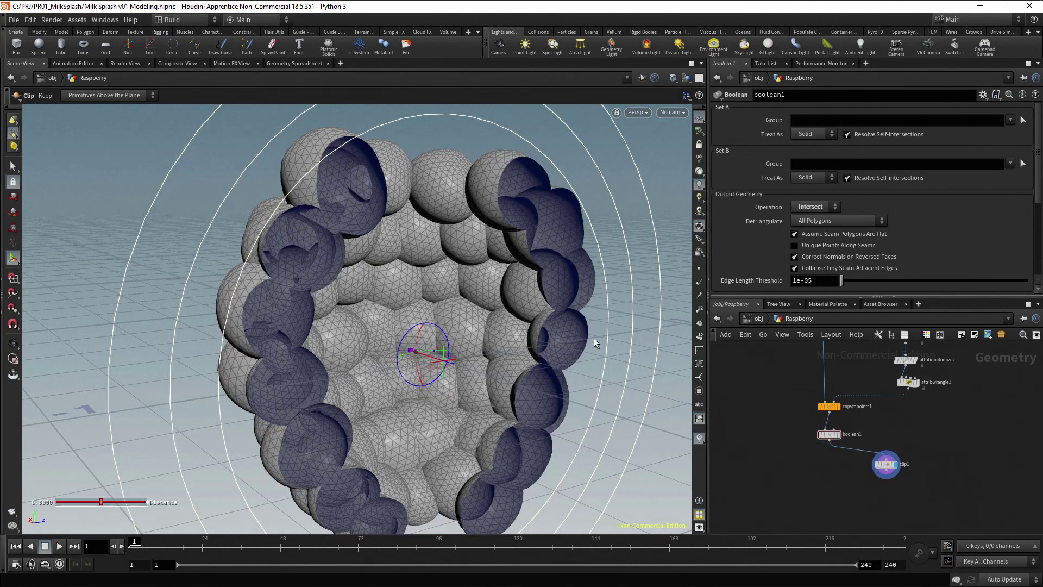
{"action": "key", "text": "Escape"}
{"action": "left_click_drag", "start_coordinate": [594, 337], "coordinate": [641, 380]}
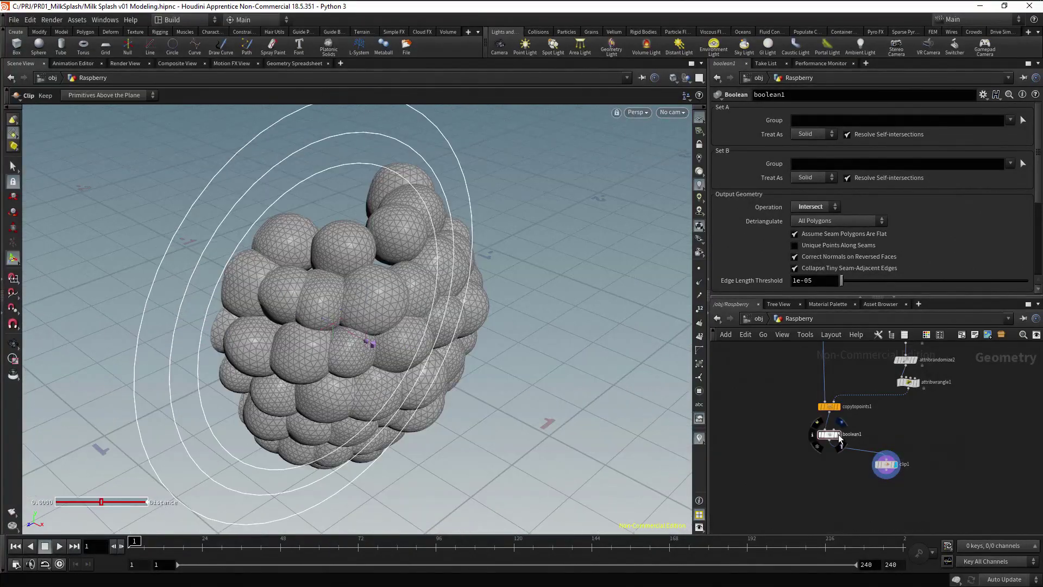
- Display the Boolean node's result and examine the whole raspberry from above and below
{"action": "left_click", "coordinate": [839, 434]}
{"action": "key", "text": "Escape"}
{"action": "left_click_drag", "start_coordinate": [516, 368], "coordinate": [476, 314]}
{"action": "scroll", "coordinate": [477, 314], "scroll_direction": "down", "scroll_amount": 5}
{"action": "left_click_drag", "start_coordinate": [489, 353], "coordinate": [515, 398]}
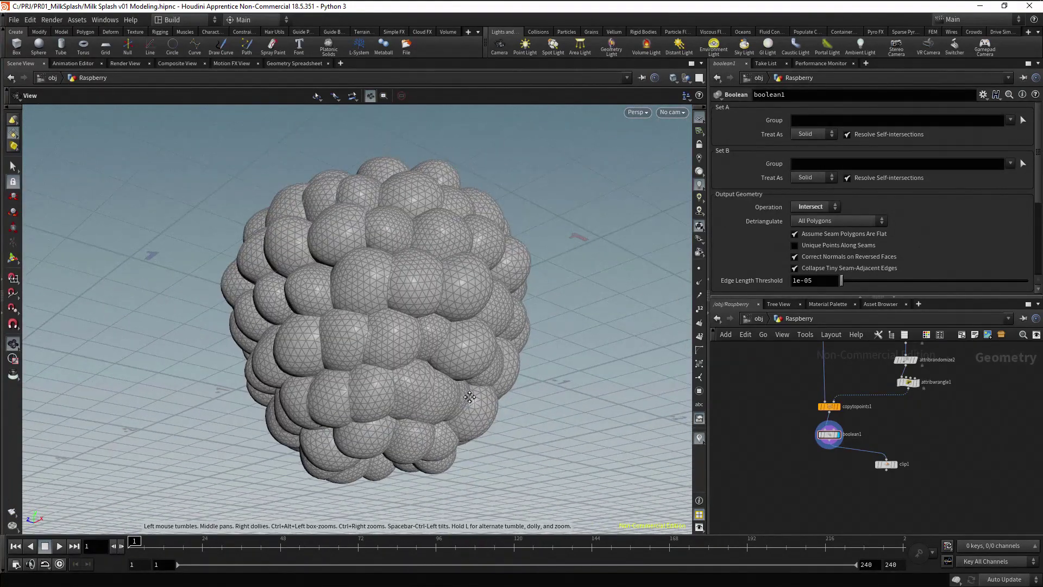
{"action": "key", "text": "Return"}
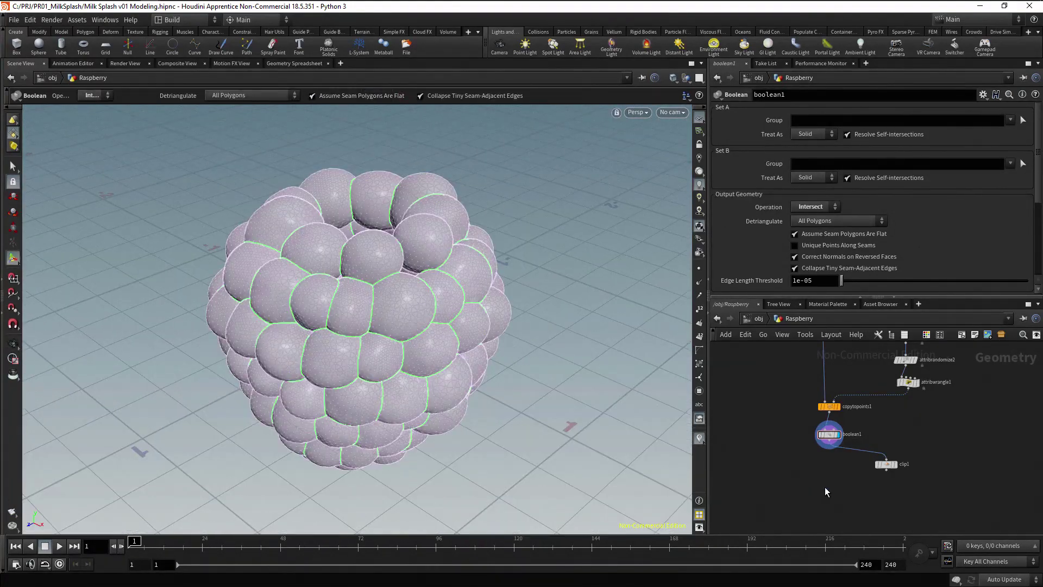
- Insert an Add node between the blast1 and transform1 nodes and display its result
{"action": "middle_click_drag", "start_coordinate": [969, 393], "coordinate": [920, 483]}
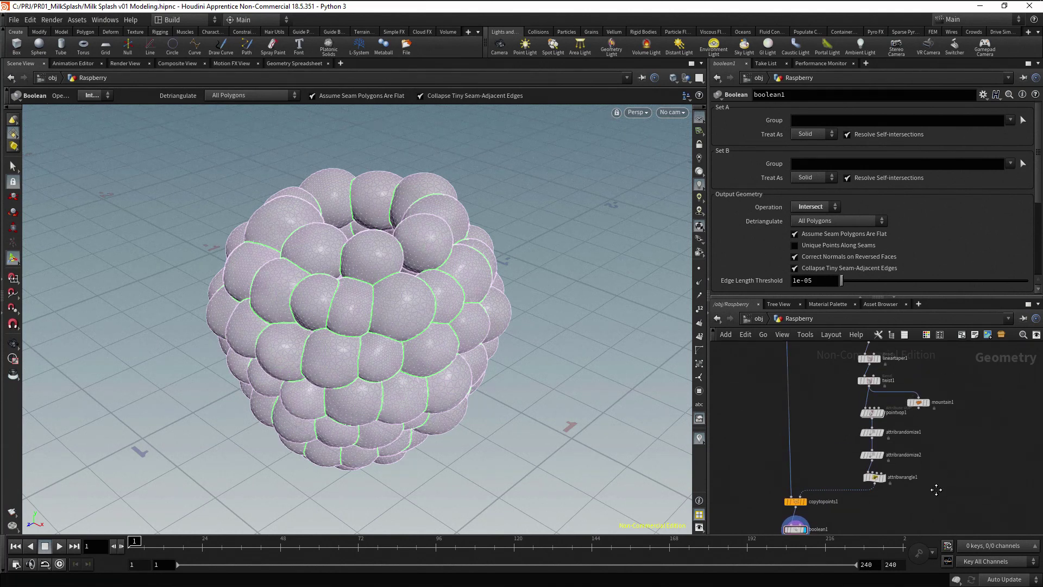
{"action": "middle_click_drag", "start_coordinate": [967, 391], "coordinate": [973, 475]}
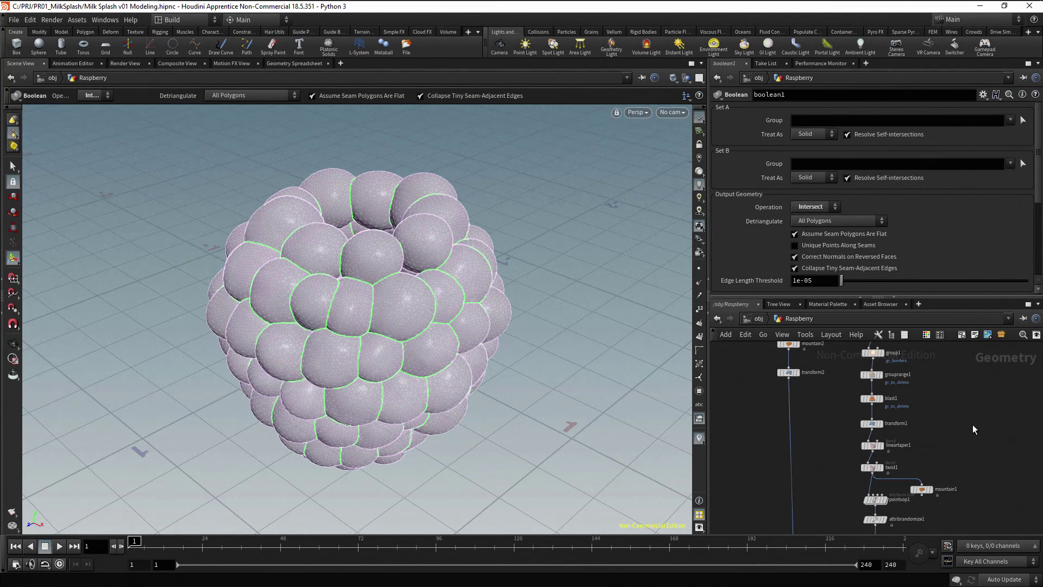
{"action": "key", "text": "Tab"}
{"action": "type", "text": "add"}
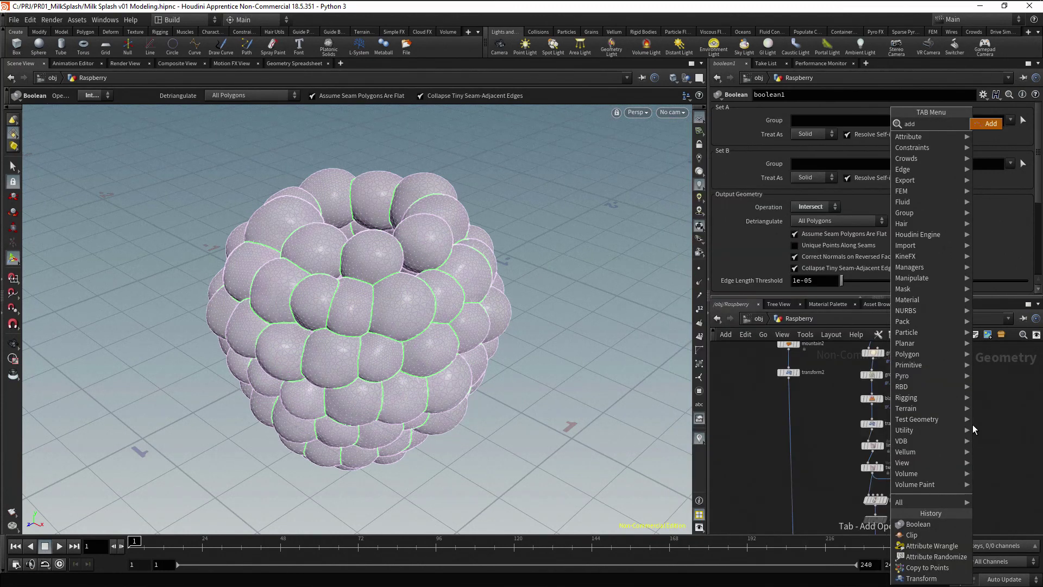
{"action": "key", "text": "Return"}
{"action": "left_click", "coordinate": [964, 417]}
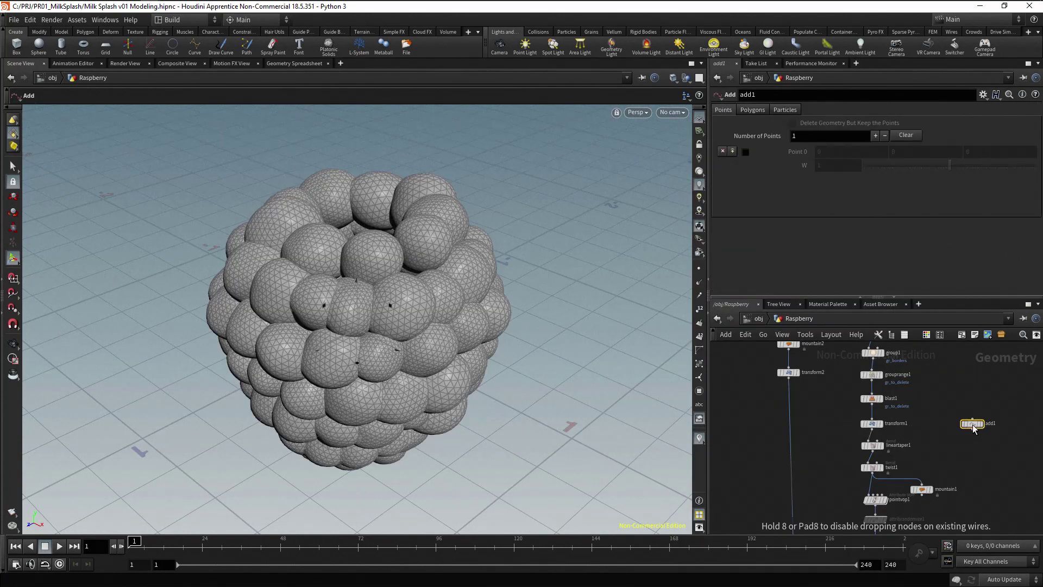
{"action": "middle_click_drag", "start_coordinate": [967, 438], "coordinate": [963, 472]}
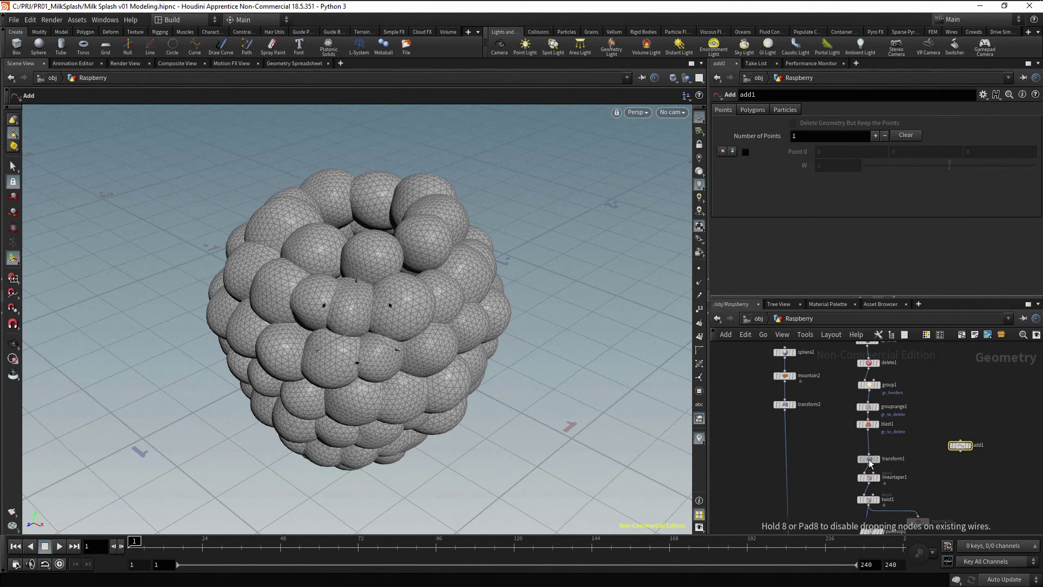
{"action": "left_click_drag", "start_coordinate": [959, 445], "coordinate": [866, 444]}
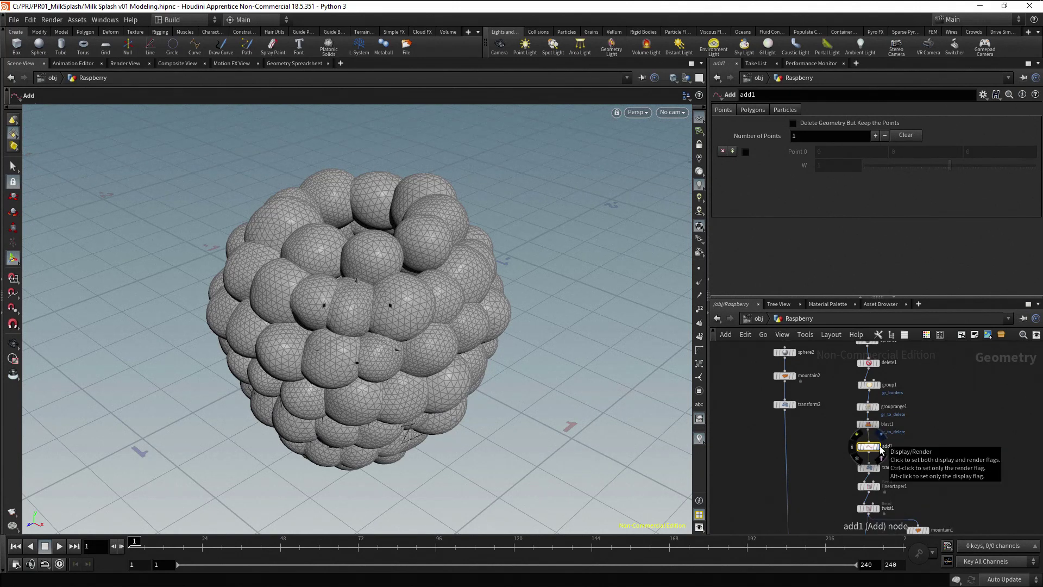
{"action": "left_click", "coordinate": [874, 446]}
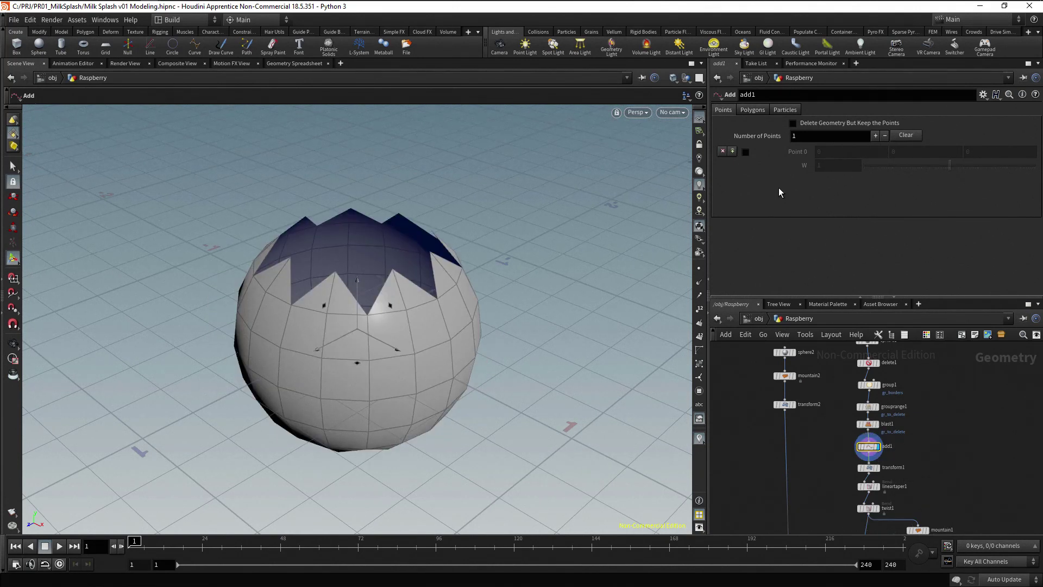
- Set the Add node's number of points to 2 and enable both Point 0 and Point 1
{"action": "left_click", "coordinate": [745, 152]}
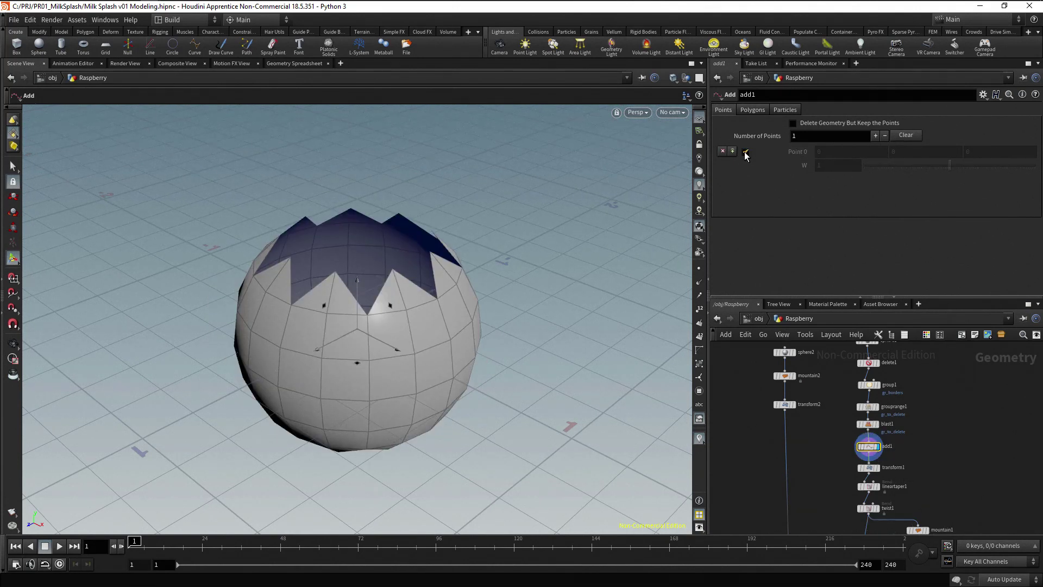
{"action": "left_click", "coordinate": [875, 135]}
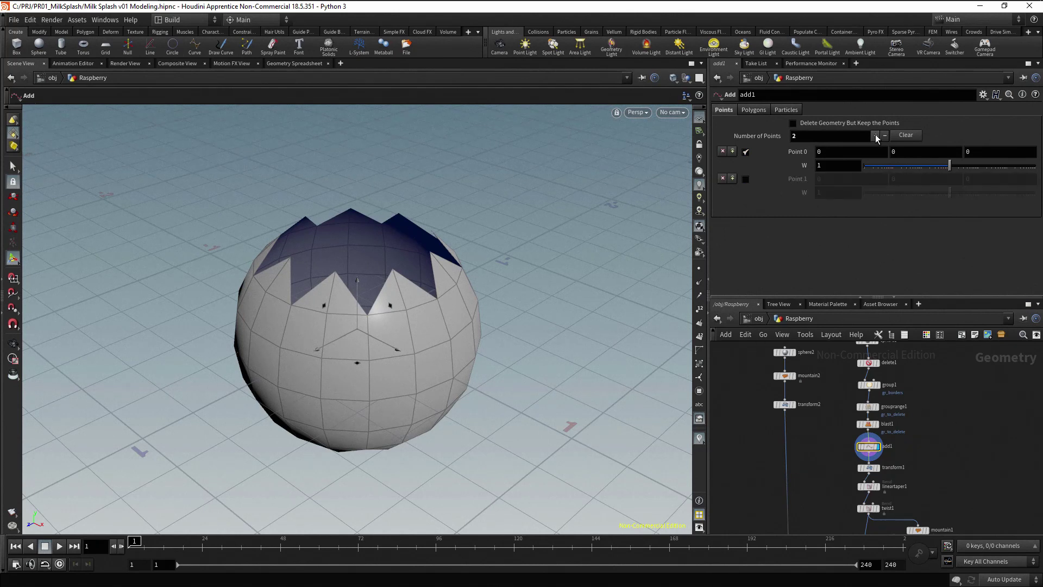
{"action": "left_click", "coordinate": [745, 179]}
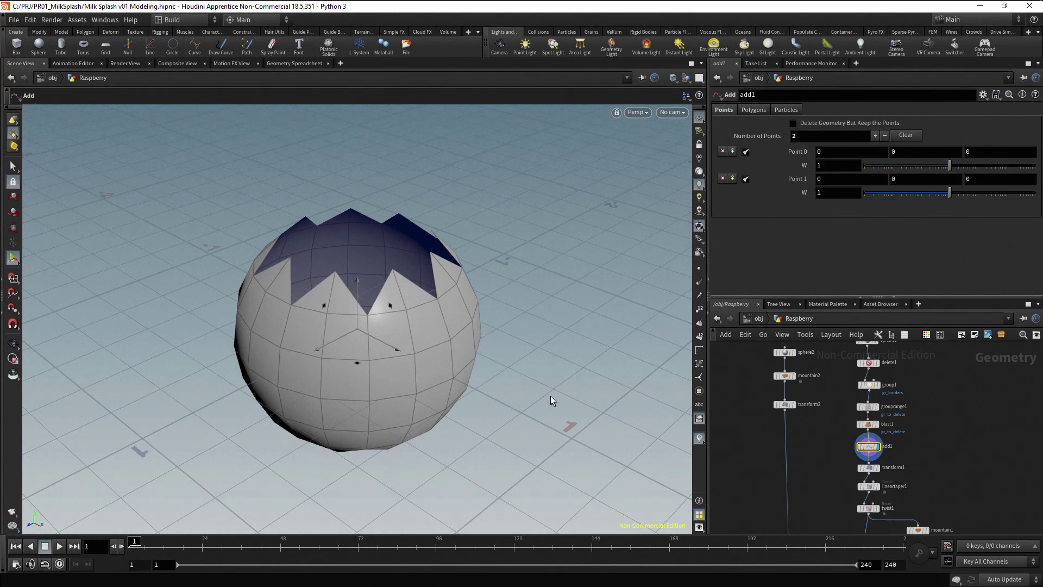
- Position the Add node's Point 0 at 0.1, -0.46, 0.03, in the opening at the sphere's bottom
{"action": "key", "text": "Escape"}
{"action": "left_click_drag", "start_coordinate": [552, 398], "coordinate": [532, 305]}
{"action": "key", "text": "Return"}
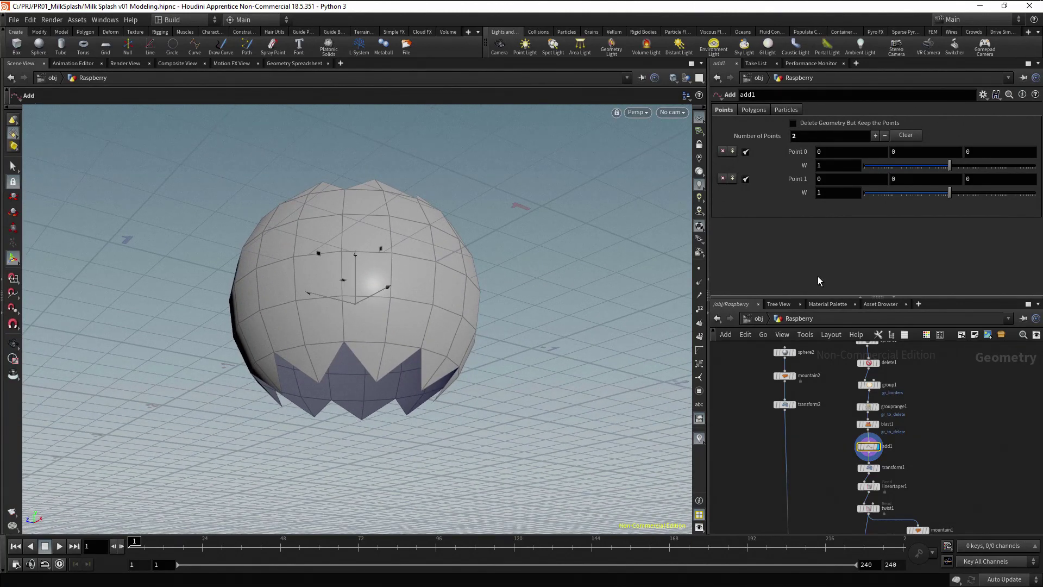
{"action": "left_click", "coordinate": [833, 151]}
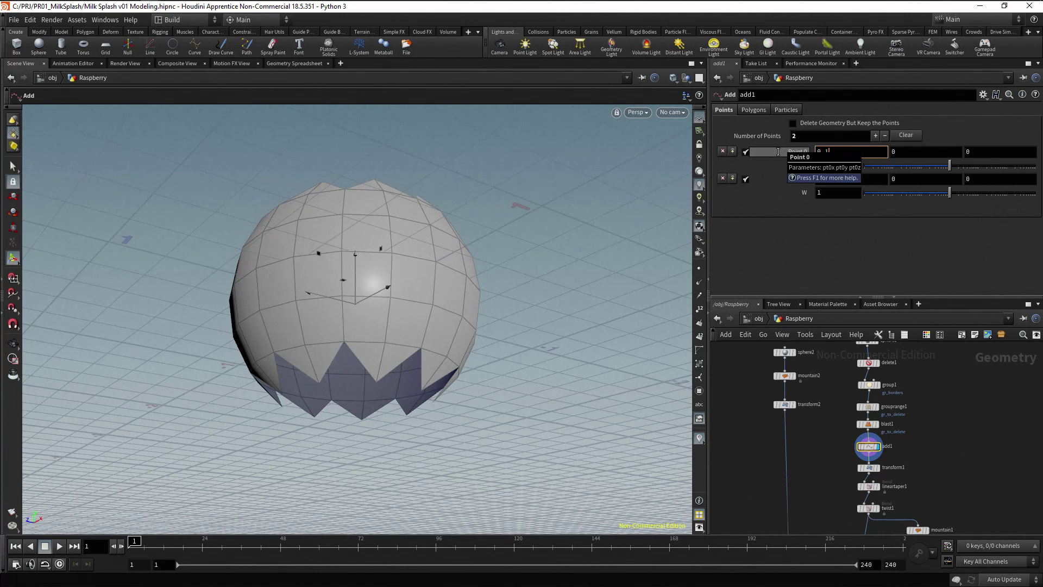
{"action": "type", "text": ".1"}
{"action": "key", "text": "Tab"}
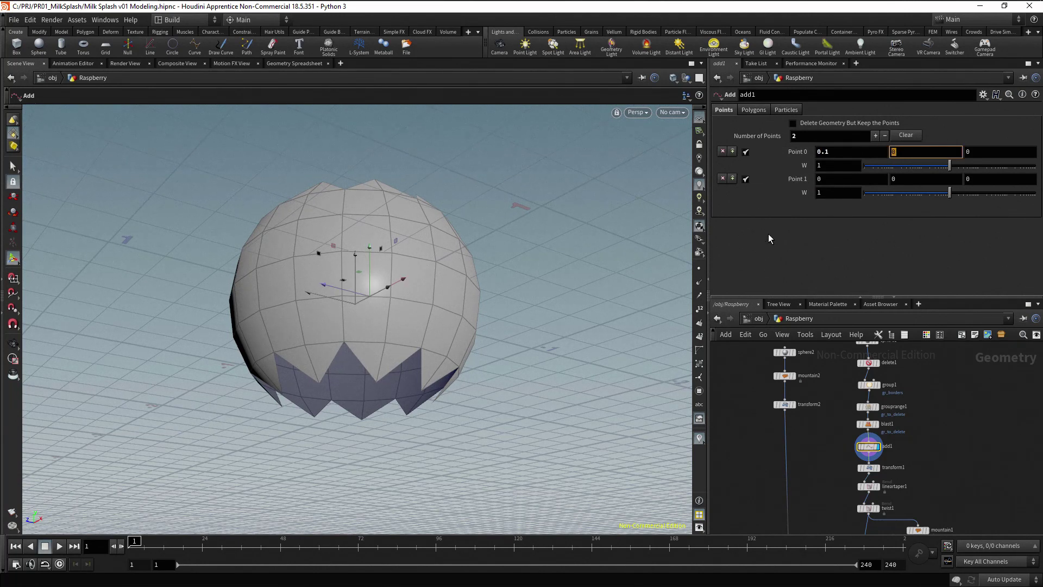
{"action": "type", "text": "-0.46"}
{"action": "key", "text": "Tab"}
{"action": "type", "text": "0.03"}
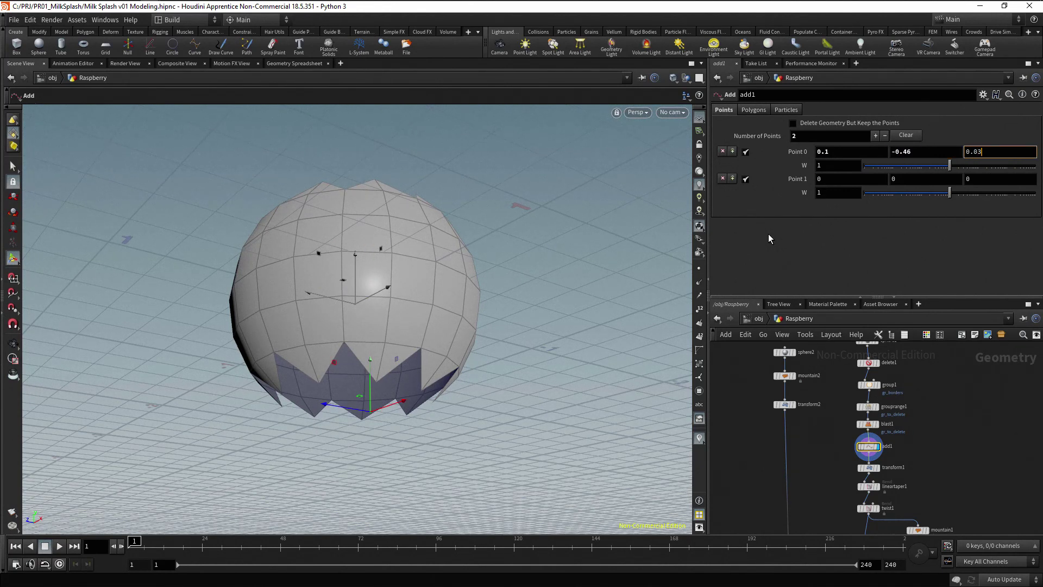
{"action": "key", "text": "Tab"}
- Position the Add node's Point 1 at -0.08, -0.46, -0.01, in the opening at the sphere's bottom
{"action": "left_click", "coordinate": [842, 181]}
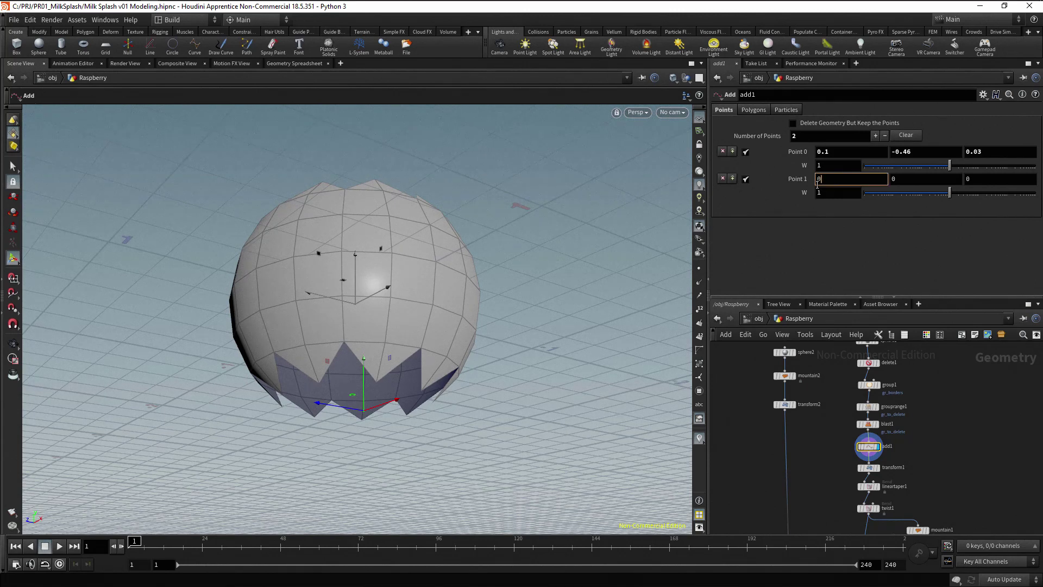
{"action": "type", "text": "-0.08"}
{"action": "key", "text": "Tab"}
{"action": "type", "text": "-0."}
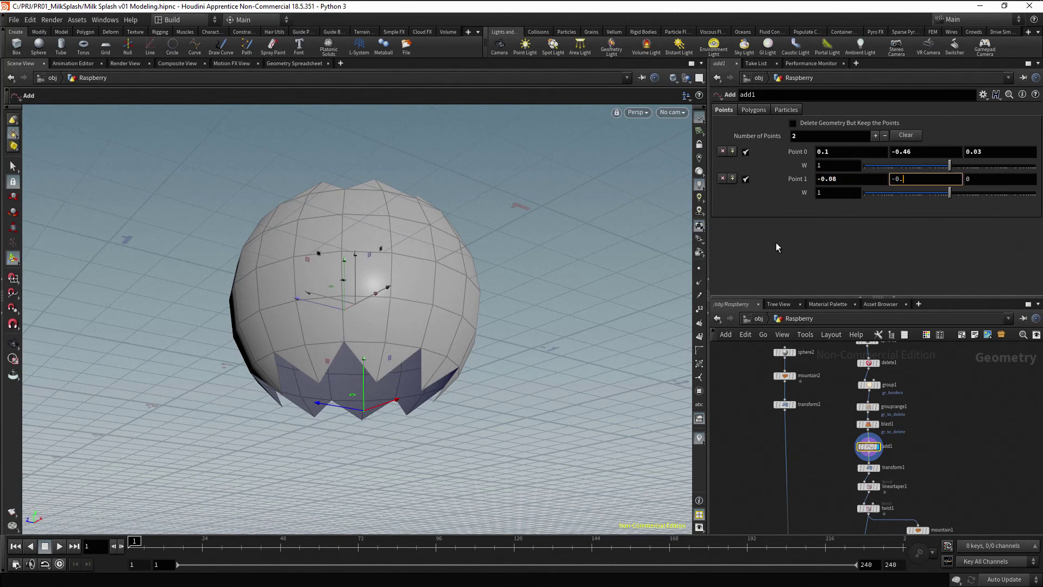
{"action": "type", "text": "46"}
{"action": "key", "text": "Tab"}
{"action": "type", "text": "-0.01"}
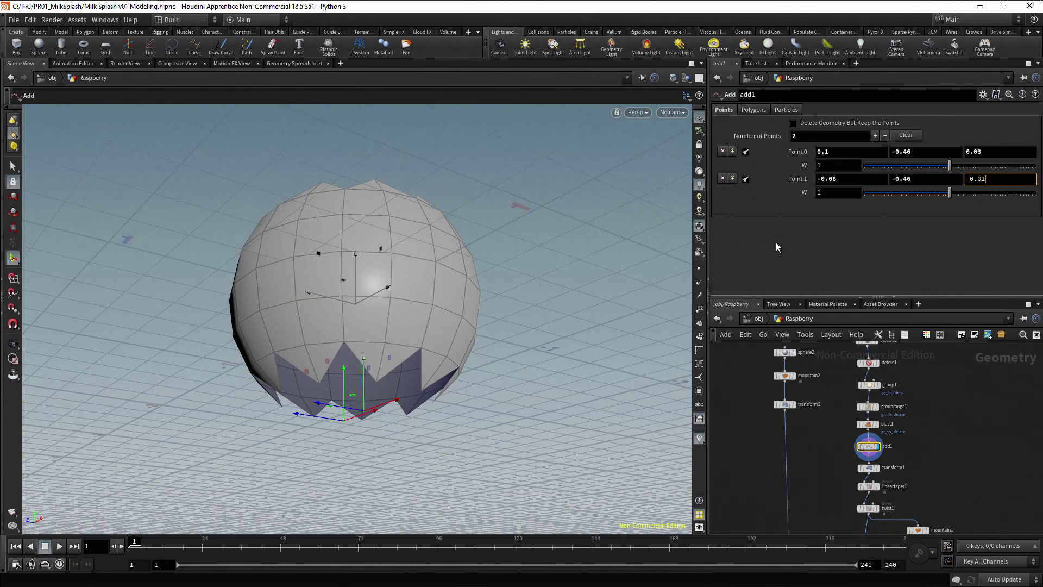
{"action": "key", "text": "Return"}
- Display and select the boolean1 node, then examine the merged raspberry from below and above
{"action": "scroll", "coordinate": [947, 462], "scroll_direction": "down", "scroll_amount": 8}
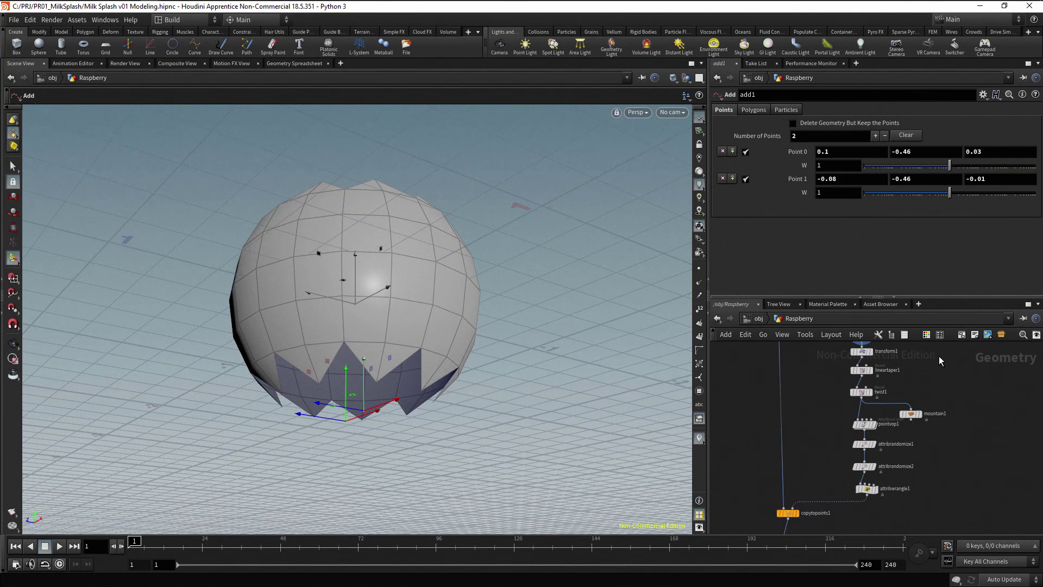
{"action": "scroll", "coordinate": [839, 432], "scroll_direction": "up", "scroll_amount": 3}
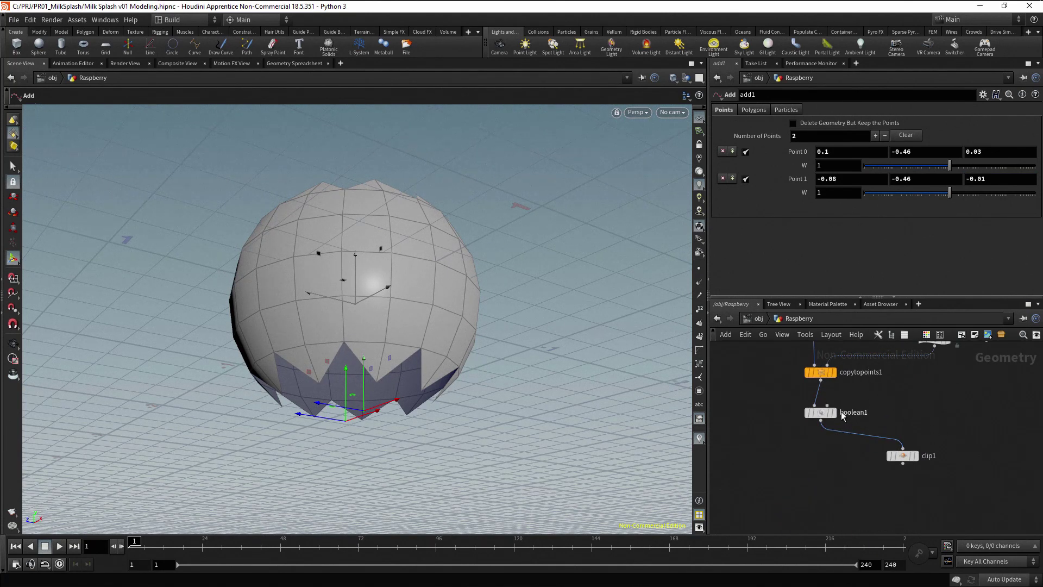
{"action": "left_click", "coordinate": [834, 412]}
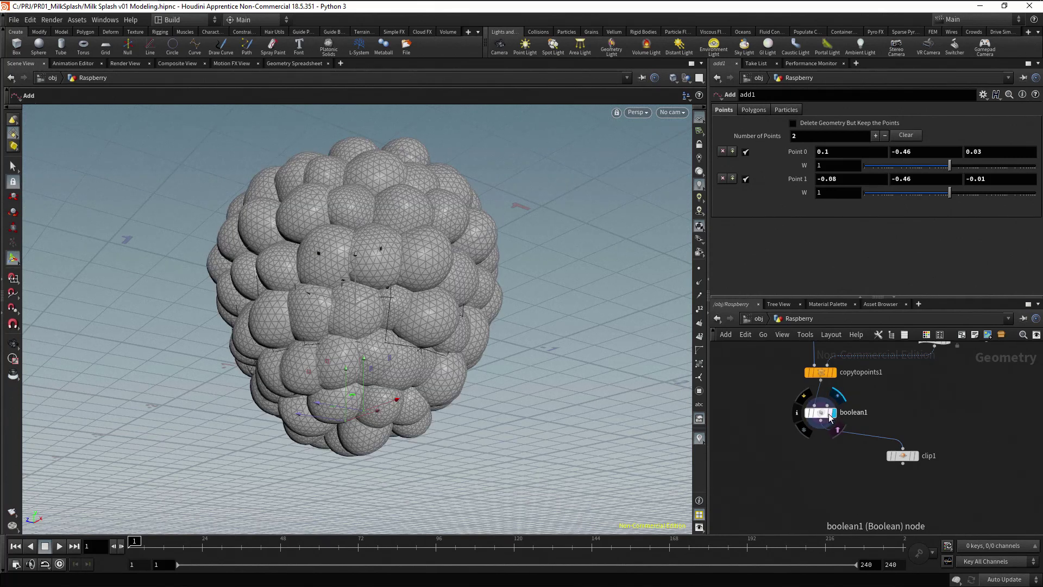
{"action": "left_click", "coordinate": [825, 416]}
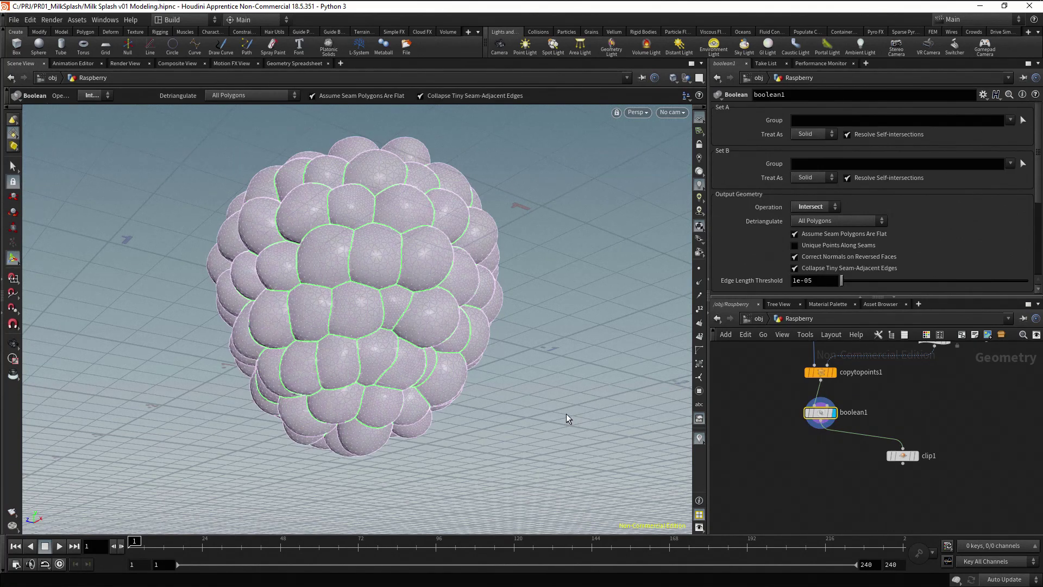
{"action": "key", "text": "Escape"}
{"action": "left_click_drag", "start_coordinate": [513, 419], "coordinate": [608, 400]}
{"action": "key", "text": "Return"}
{"action": "key", "text": "Escape"}
{"action": "key", "text": "Return"}
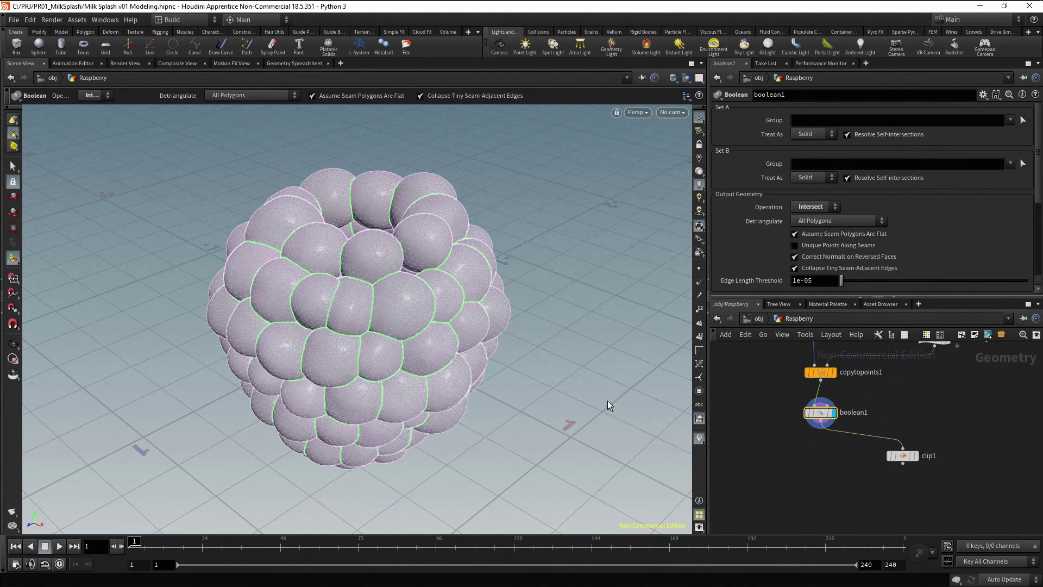
- Connect a Null node to the output of boolean1 and rename it OUT
{"action": "left_click", "coordinate": [822, 425]}
{"action": "key", "text": "Tab"}
{"action": "type", "text": "null"}
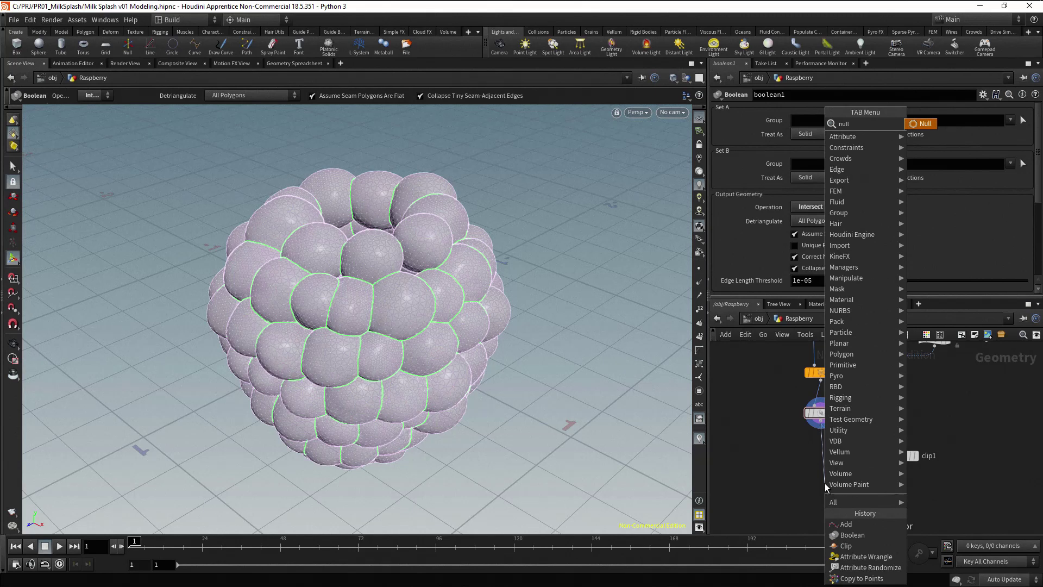
{"action": "key", "text": "Return"}
{"action": "left_click", "coordinate": [824, 483]}
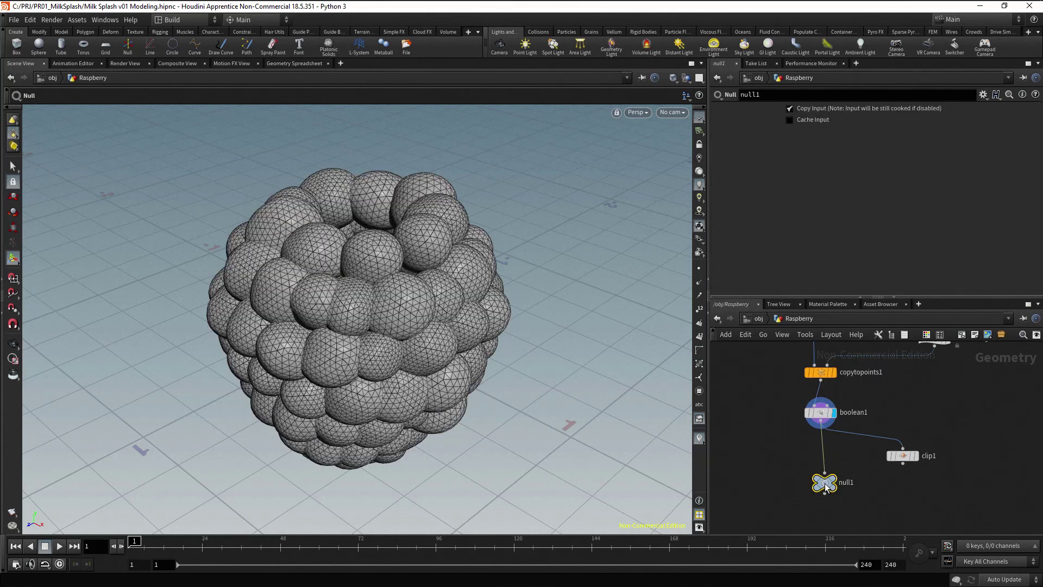
{"action": "double_click", "coordinate": [850, 482]}
{"action": "key", "text": "ctrl+a"}
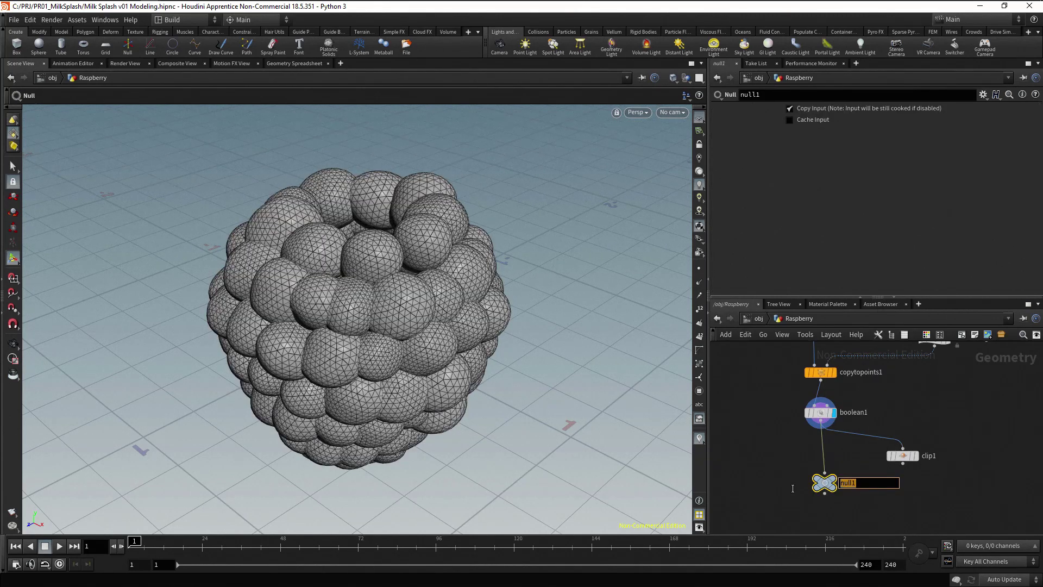
{"action": "type", "text": "OUT"}
{"action": "key", "text": "Return"}
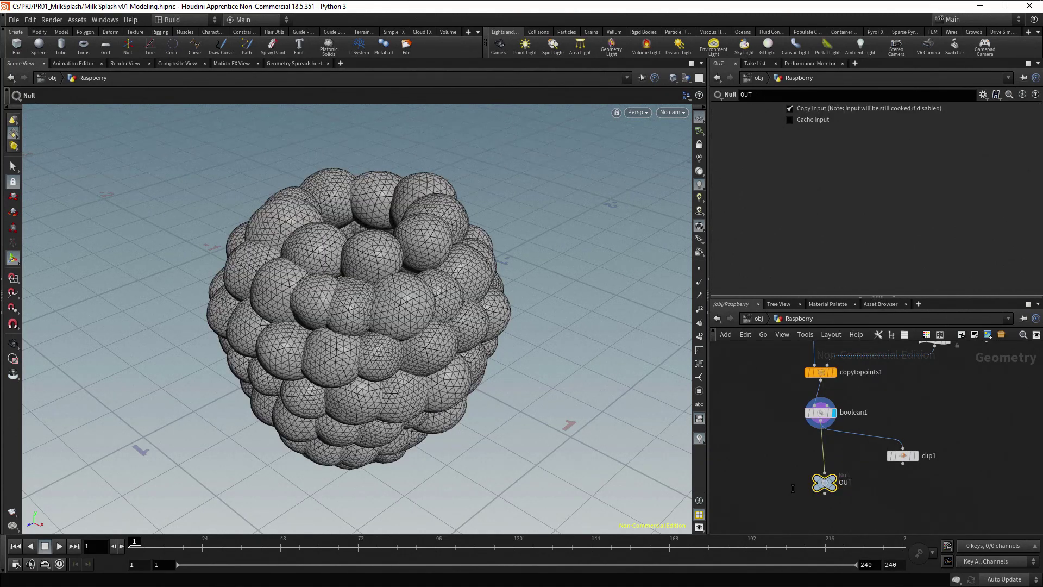
- Display the OUT null's result and return to the object level of the scene
{"action": "mouse_move", "coordinate": [820, 484]}
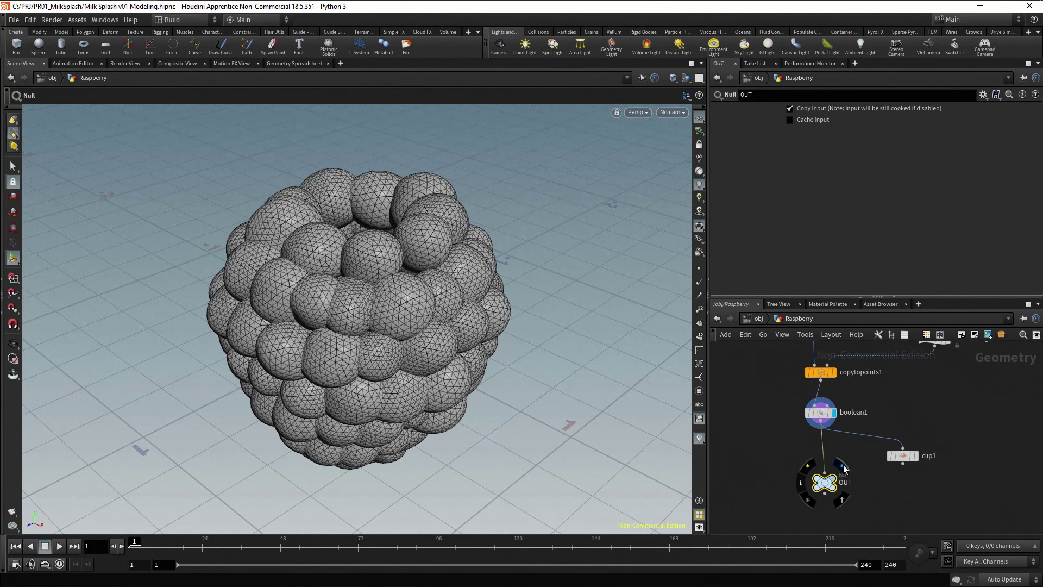
{"action": "left_click", "coordinate": [842, 473]}
{"action": "key", "text": "h"}
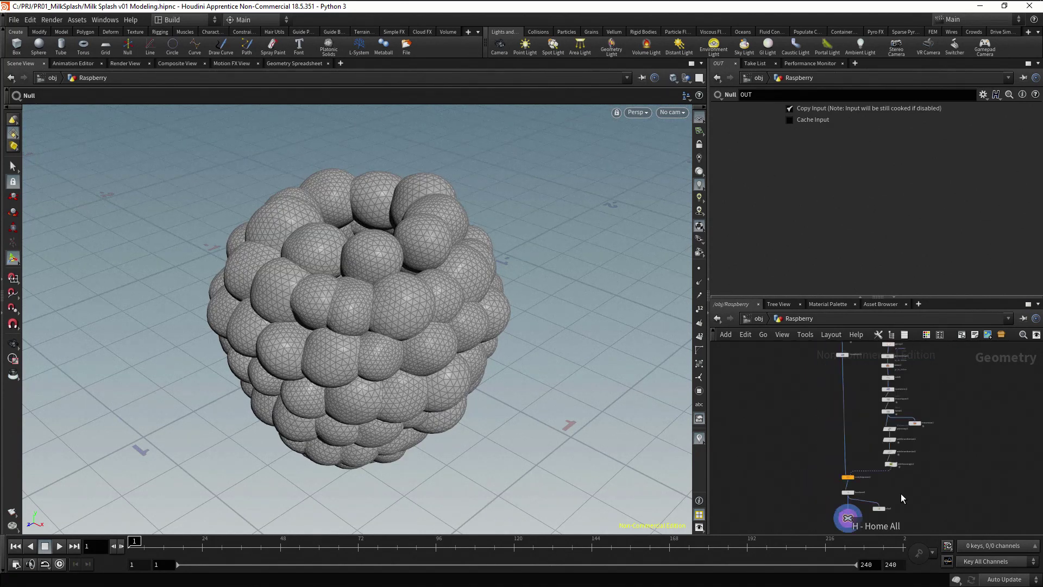
{"action": "left_click", "coordinate": [759, 319]}
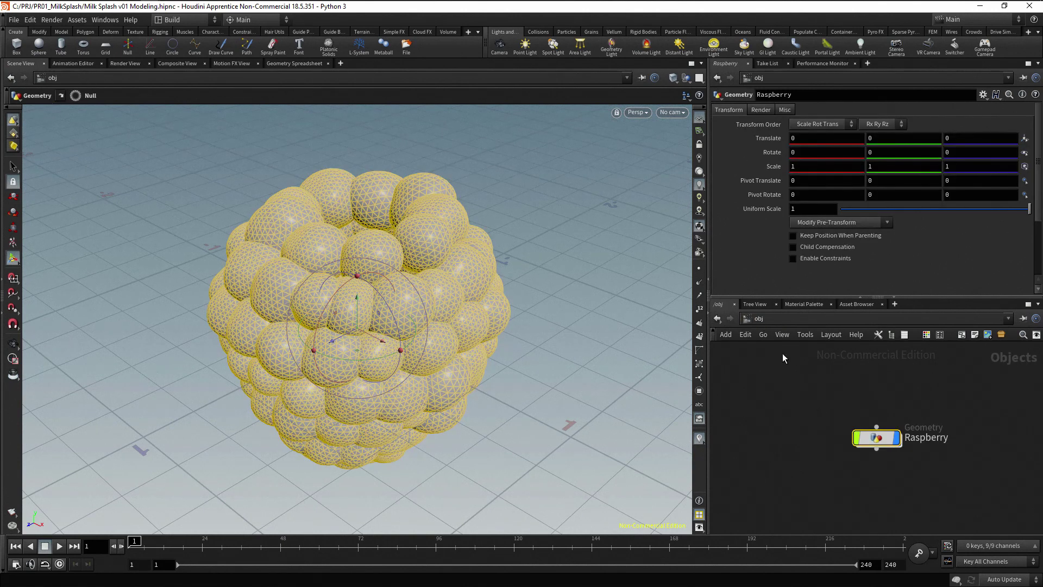